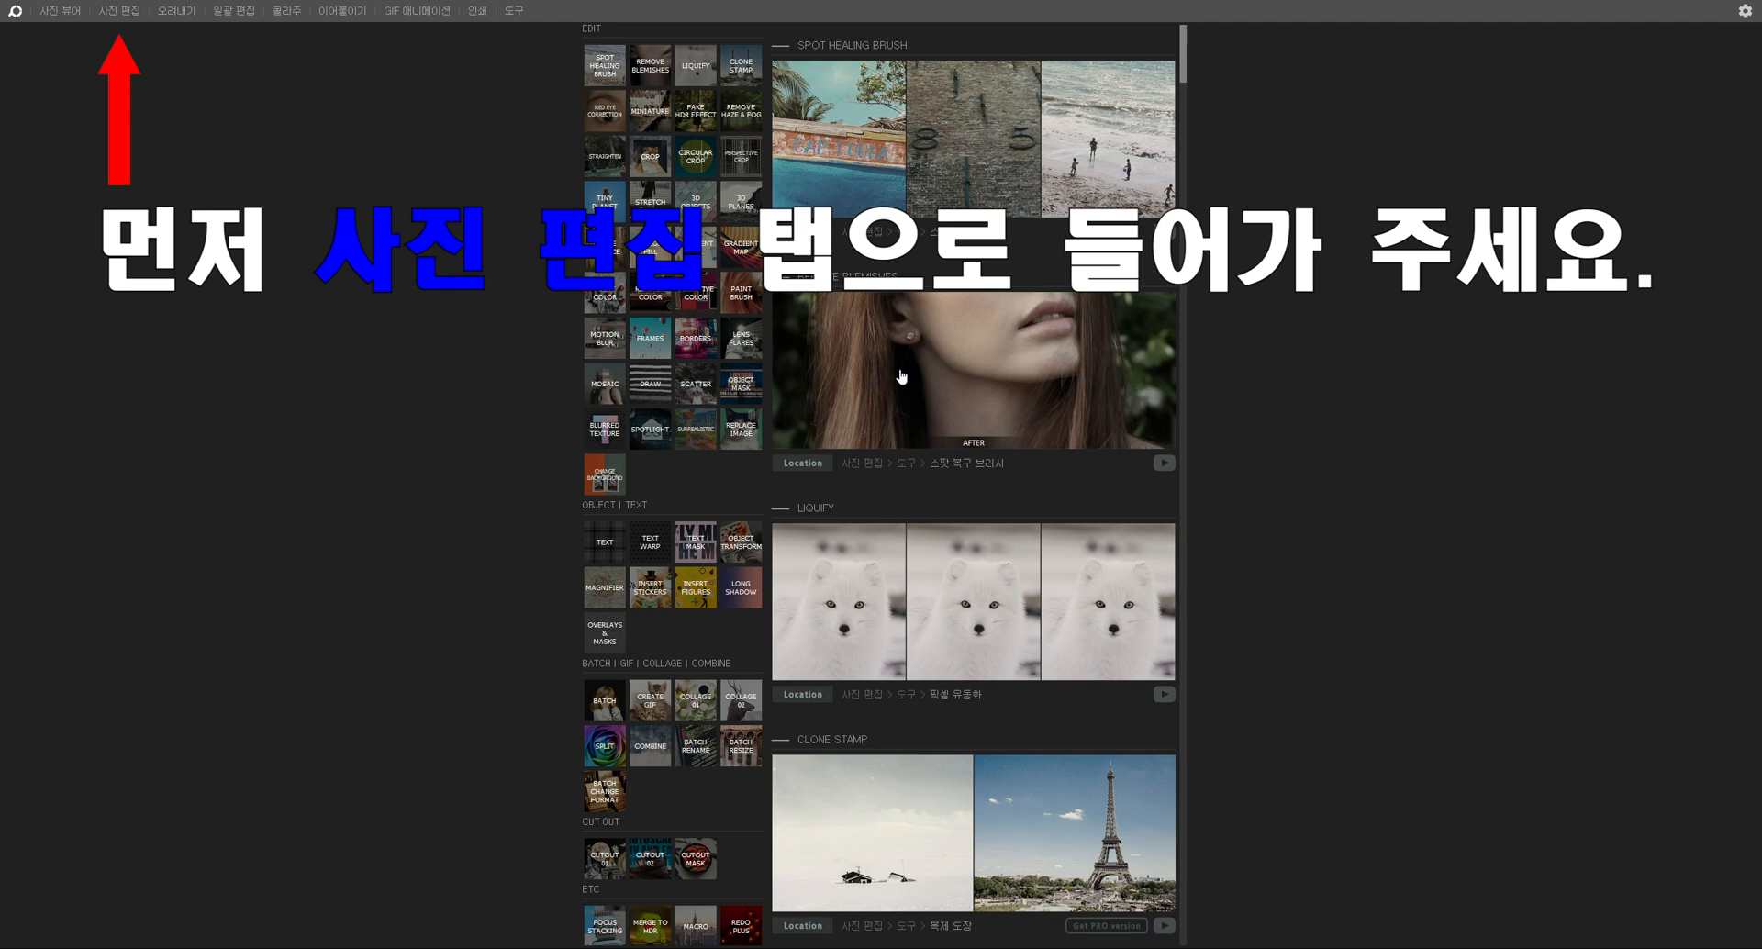
Step: Create a new blank 800 × 800 px image with a white background in the photo editor
{"action": "left_click", "coordinate": [119, 11]}
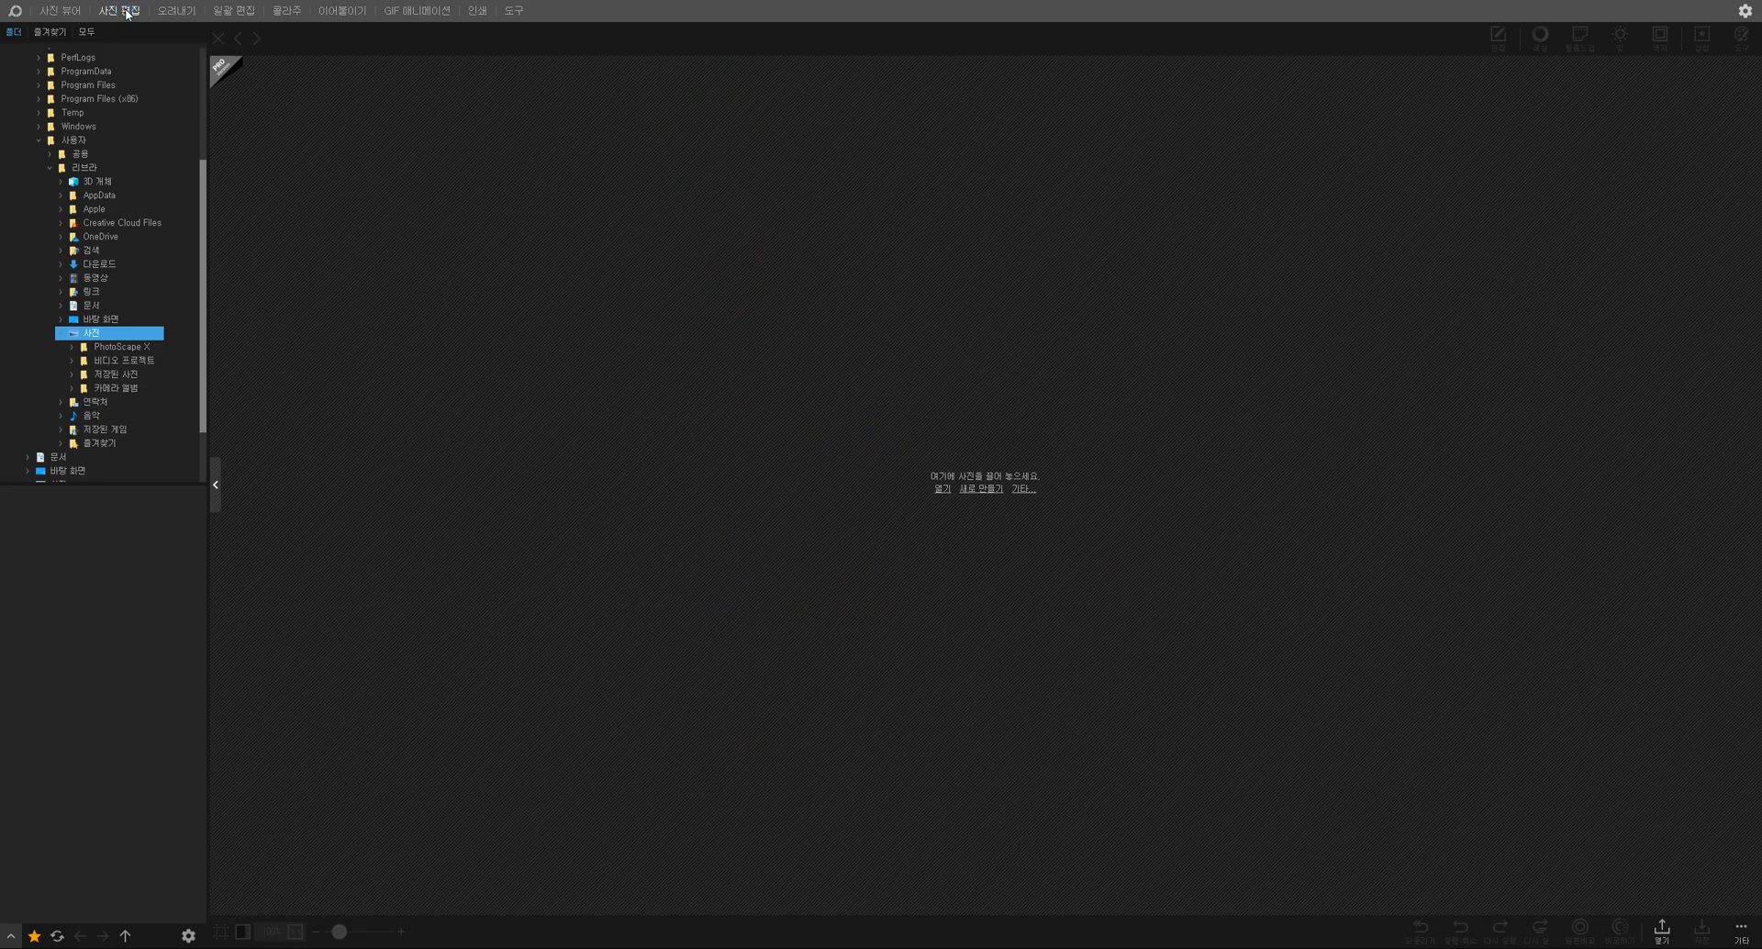
{"action": "left_click", "coordinate": [989, 491]}
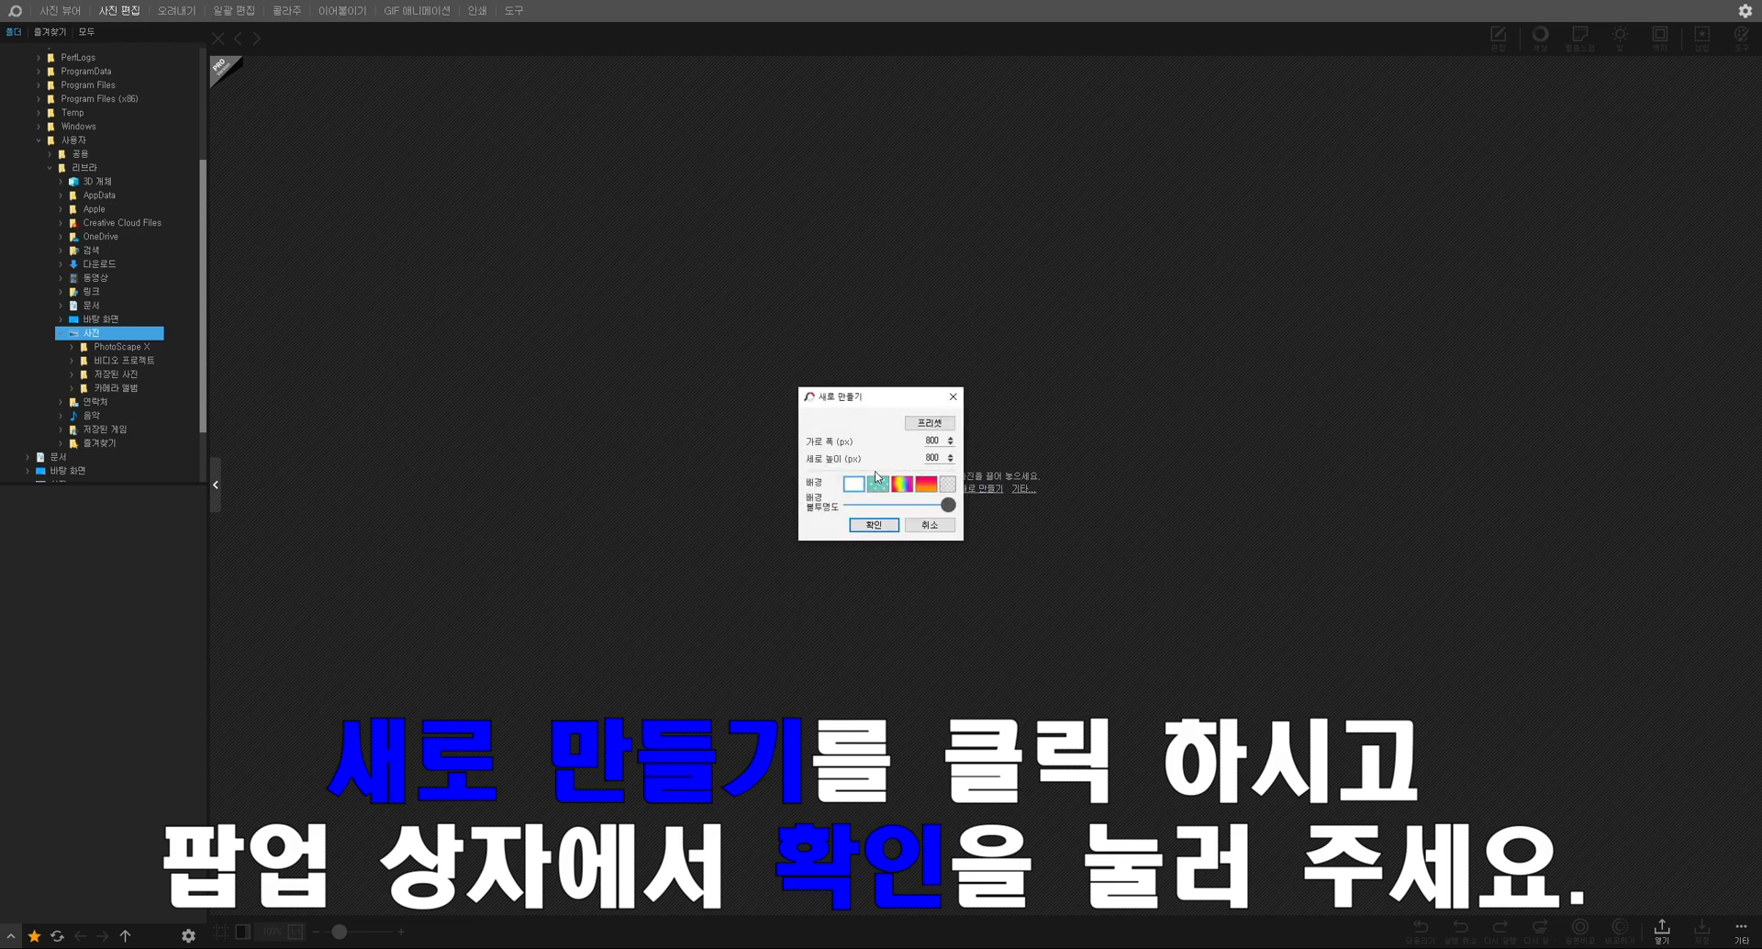
{"action": "left_click", "coordinate": [873, 525]}
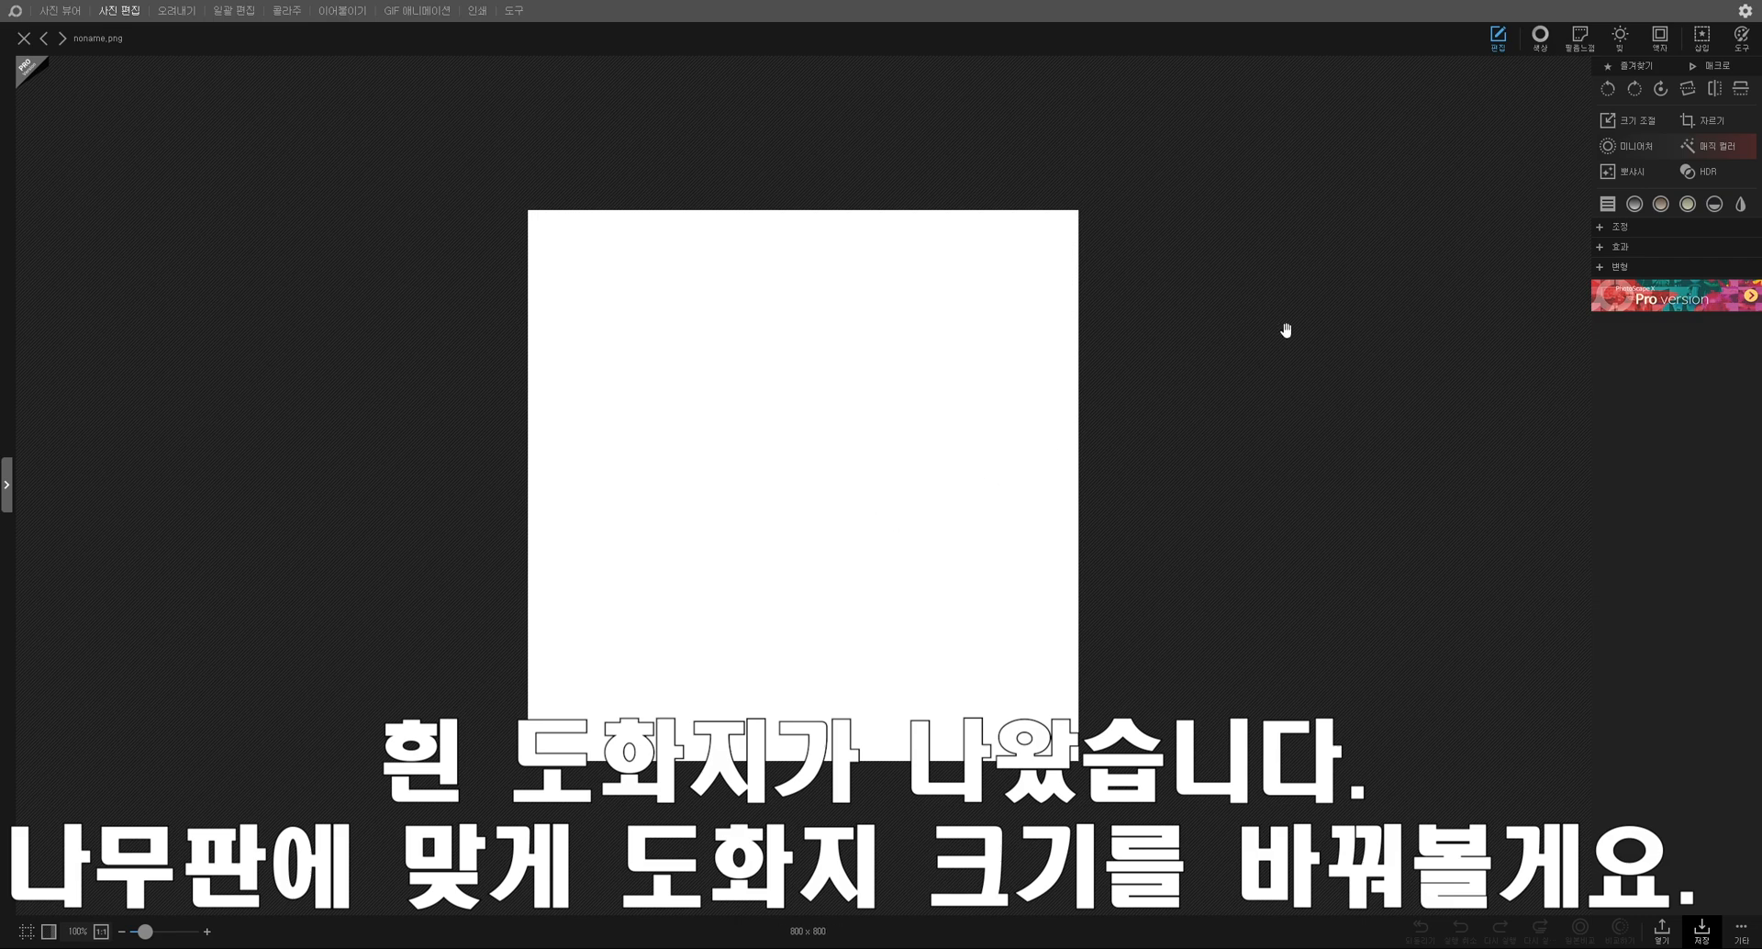
Step: Resize the blank image to 59.4 cm wide and 21 cm high with the aspect ratio unlocked
{"action": "left_click", "coordinate": [1626, 121]}
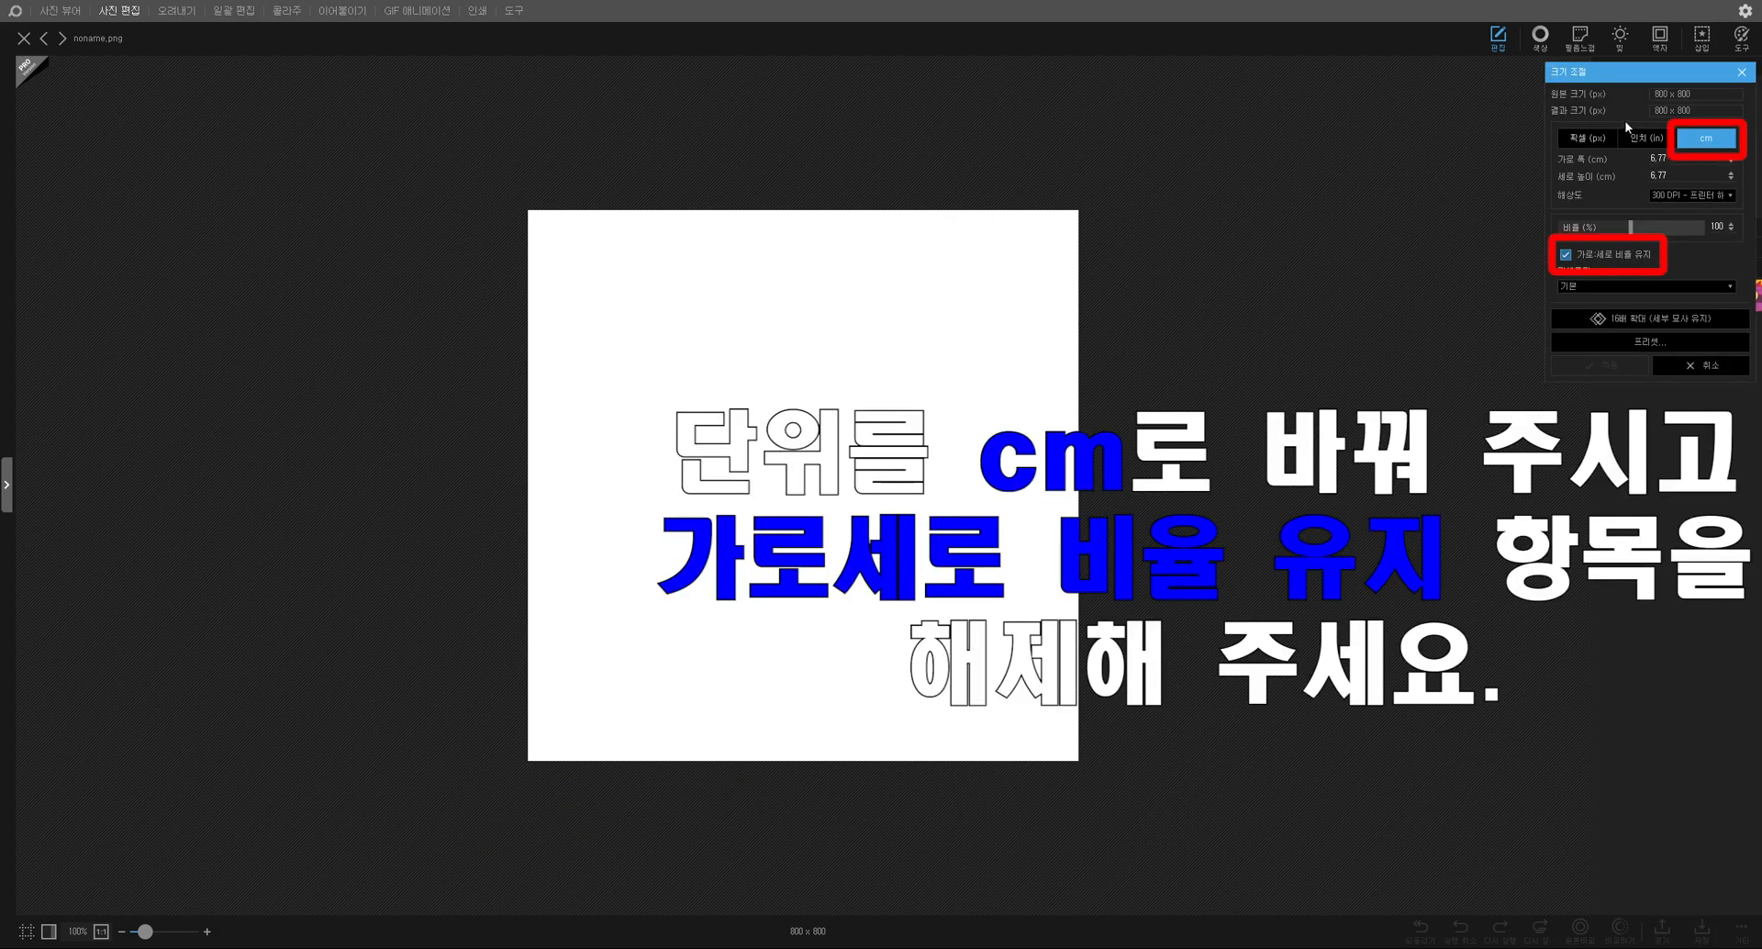
{"action": "left_click", "coordinate": [1708, 142]}
{"action": "left_click", "coordinate": [1565, 256]}
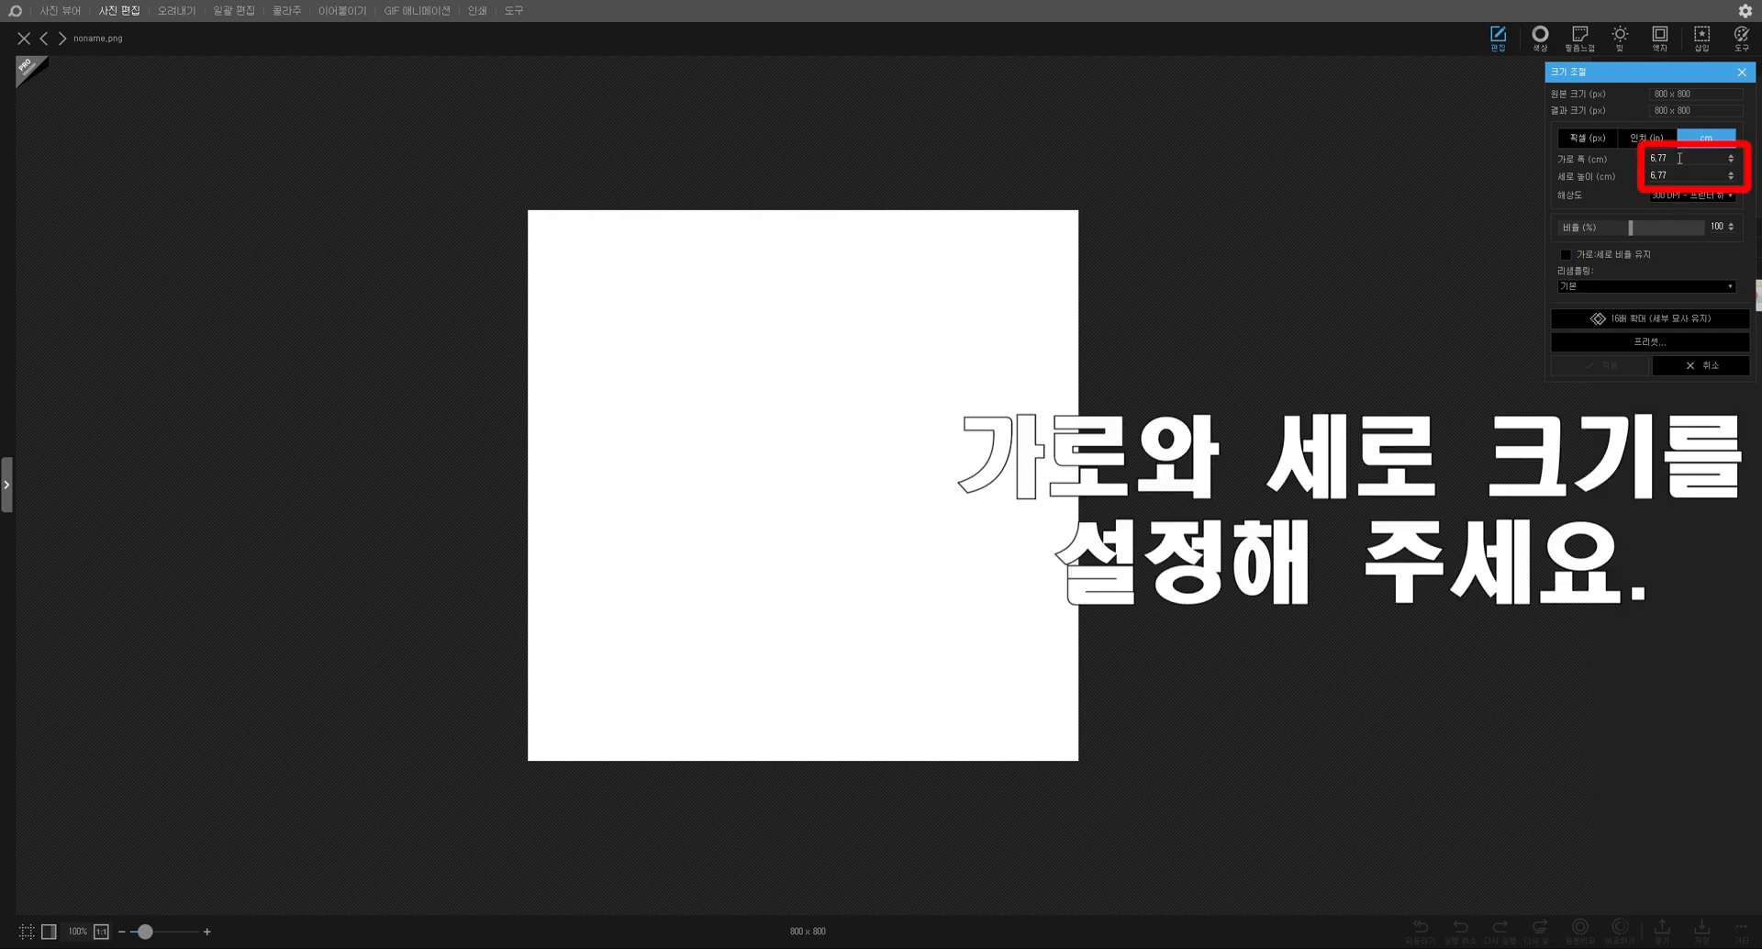
{"action": "left_click_drag", "start_coordinate": [1677, 158], "coordinate": [1586, 160]}
{"action": "type", "text": "59."}
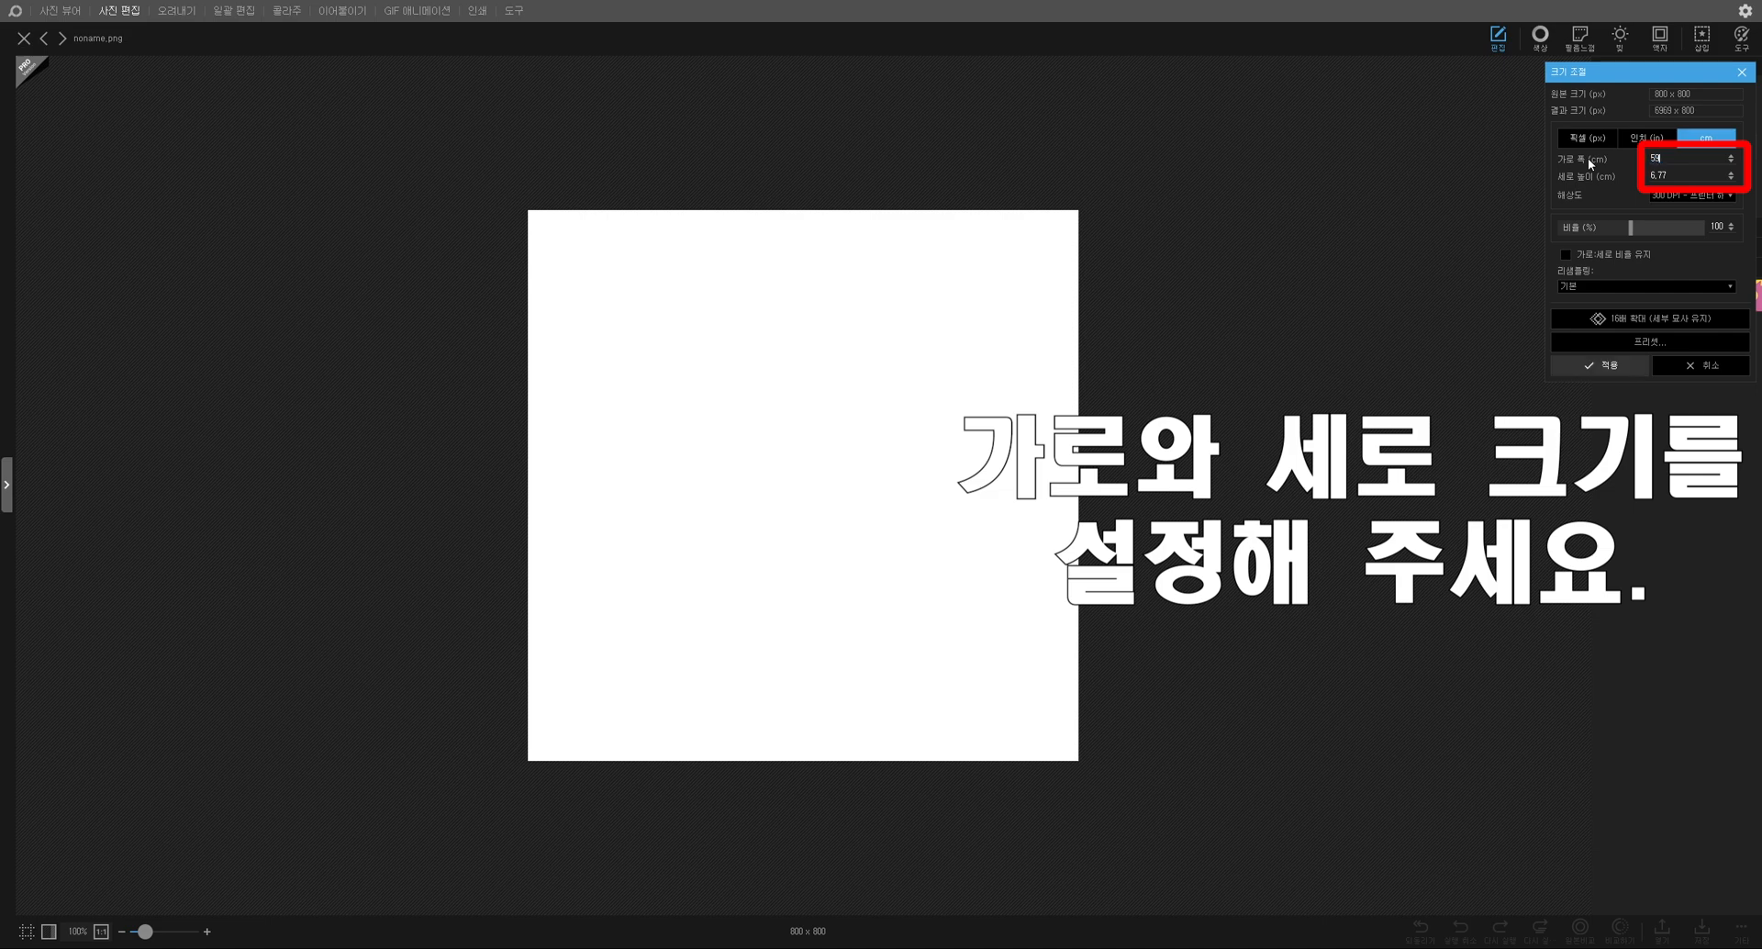
{"action": "type", "text": "4"}
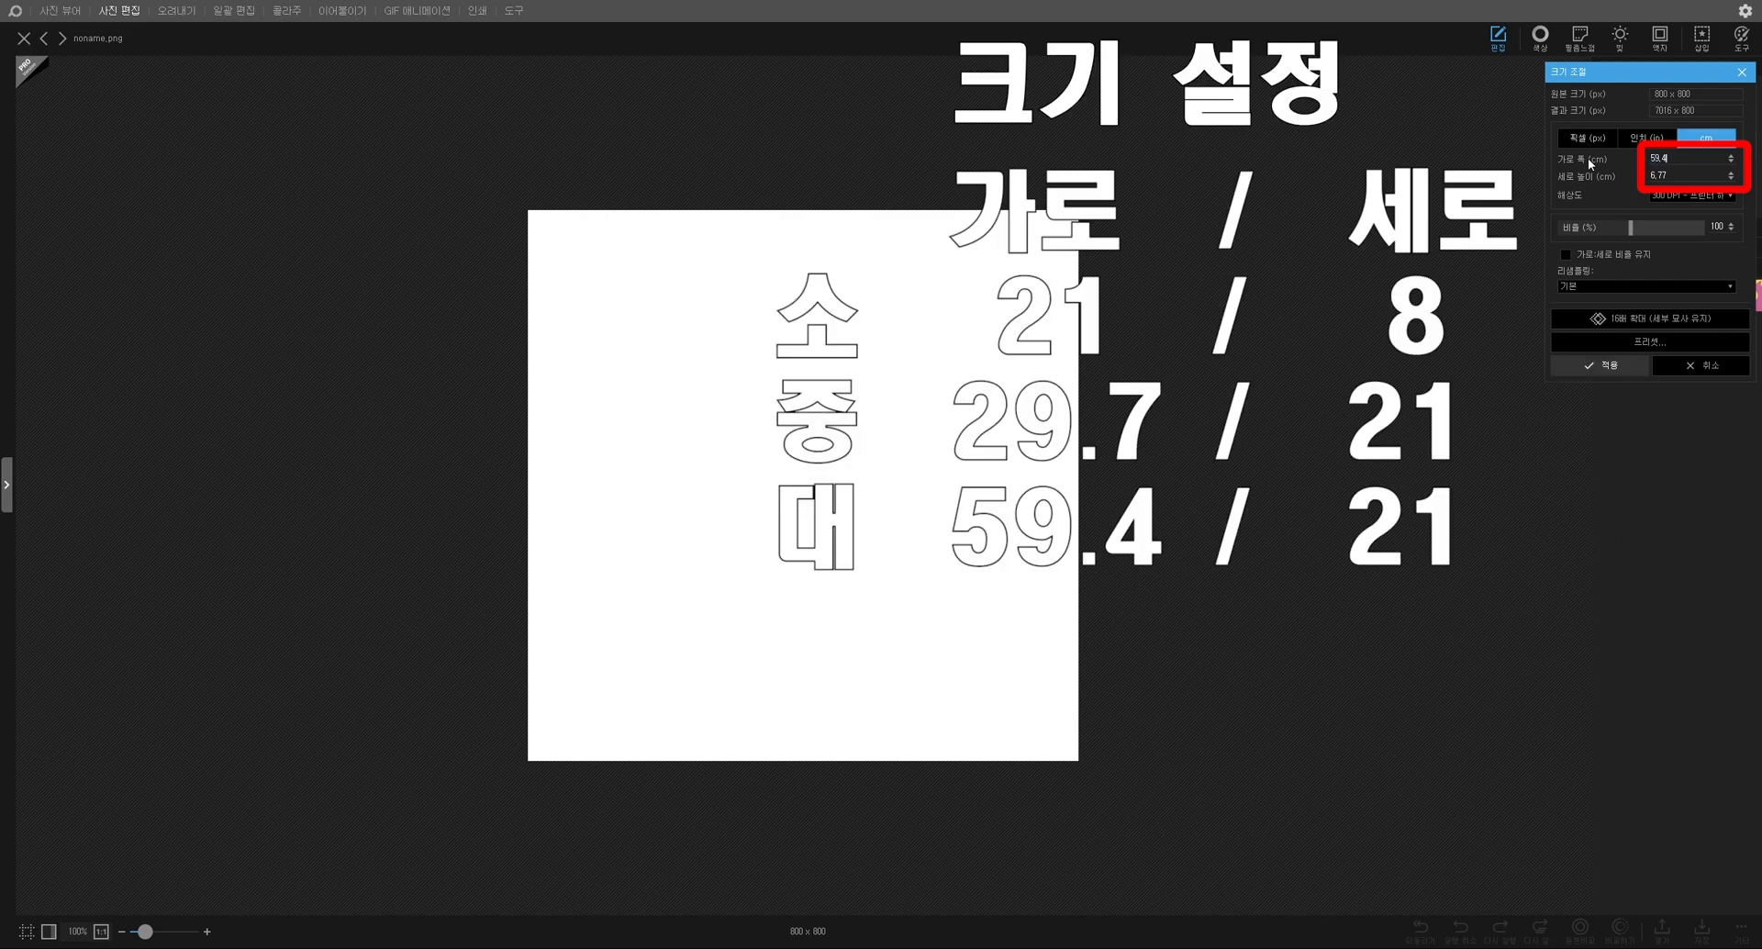
{"action": "key", "text": "Tab"}
{"action": "left_click", "coordinate": [1608, 367]}
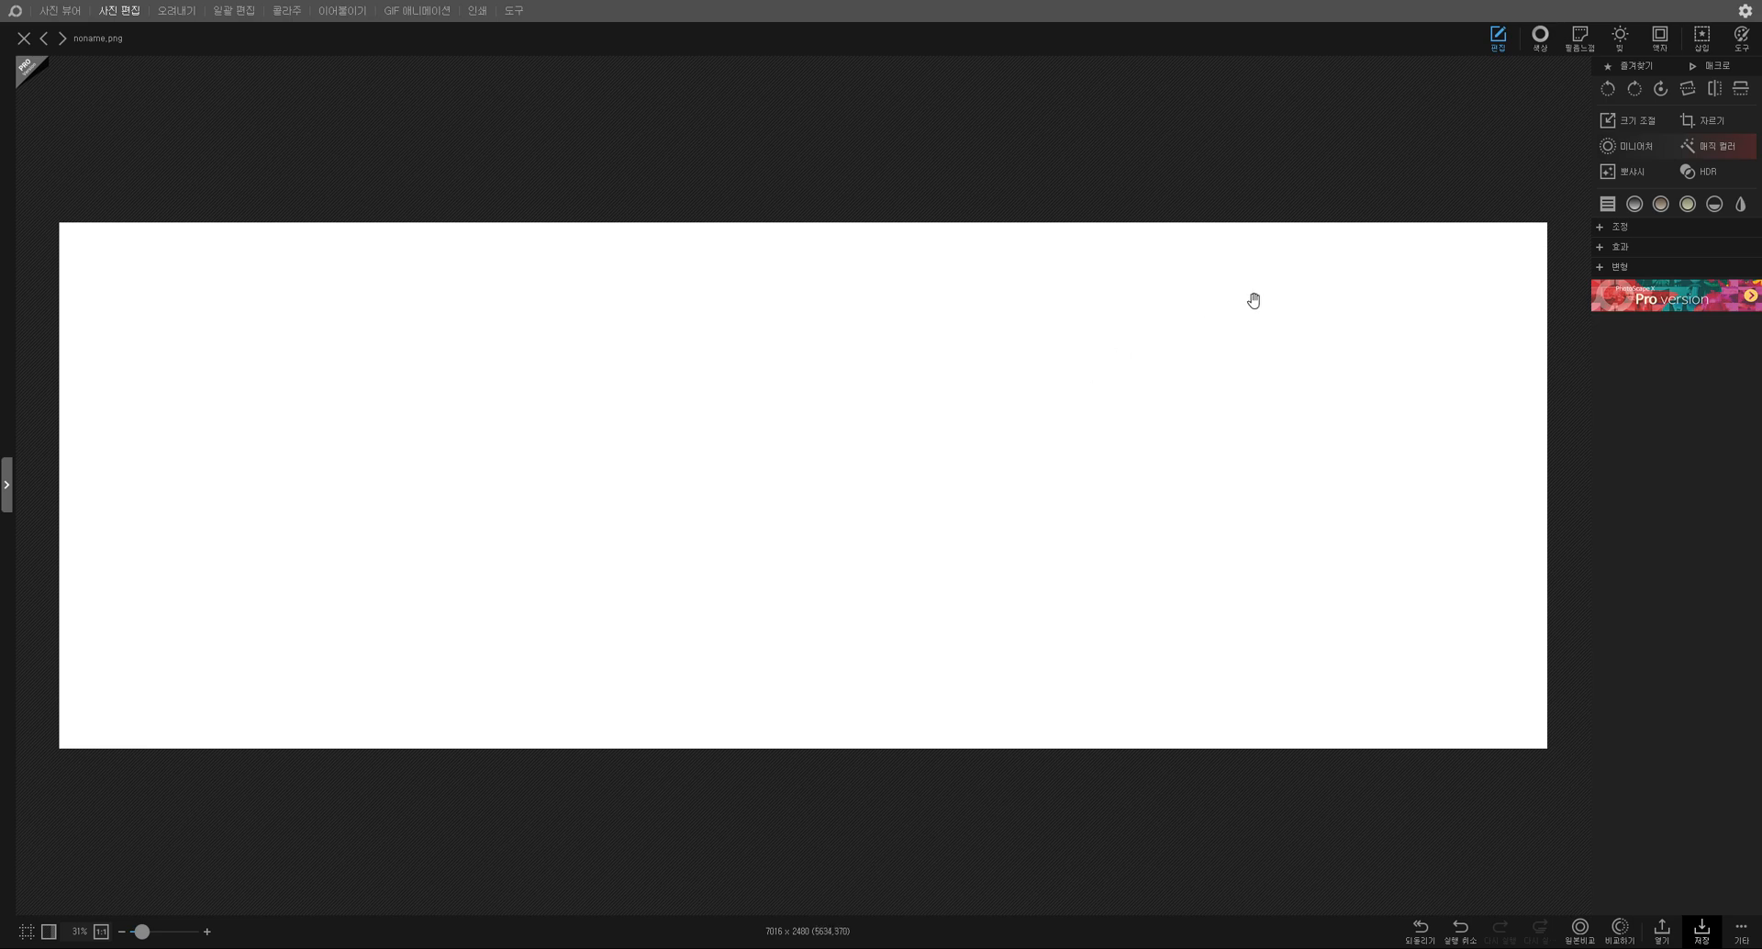
Step: Insert a text object on the canvas and give it a blue outline with thickness 1
{"action": "left_click", "coordinate": [1703, 42]}
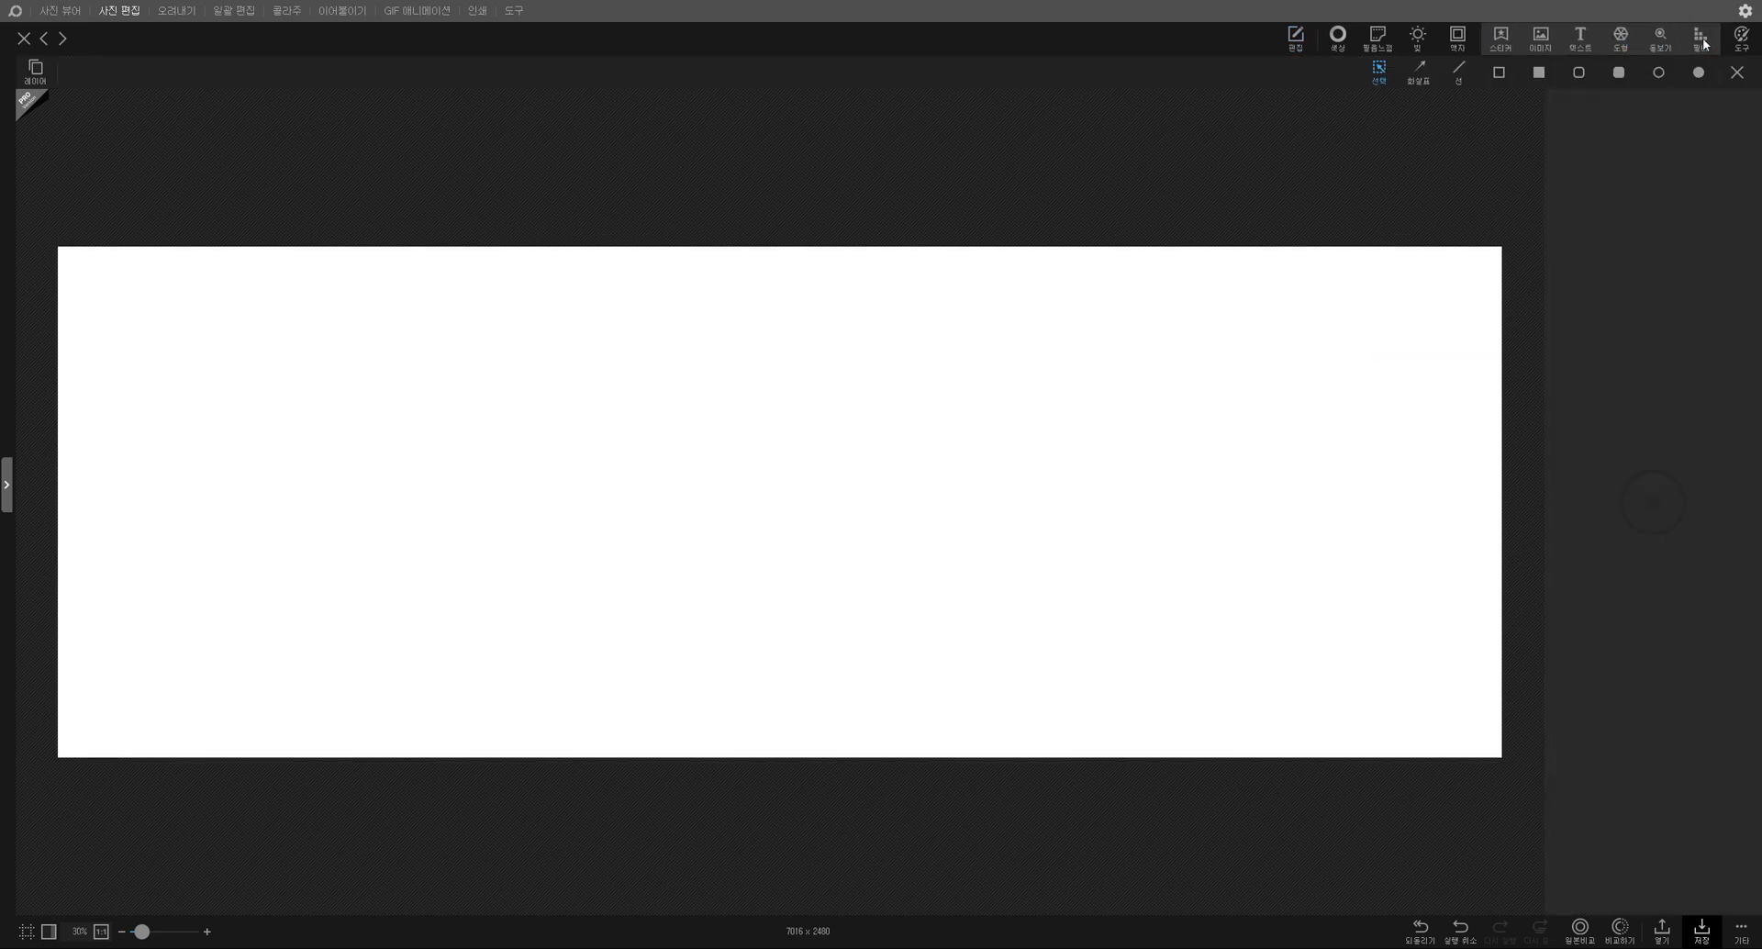
{"action": "left_click", "coordinate": [1580, 41]}
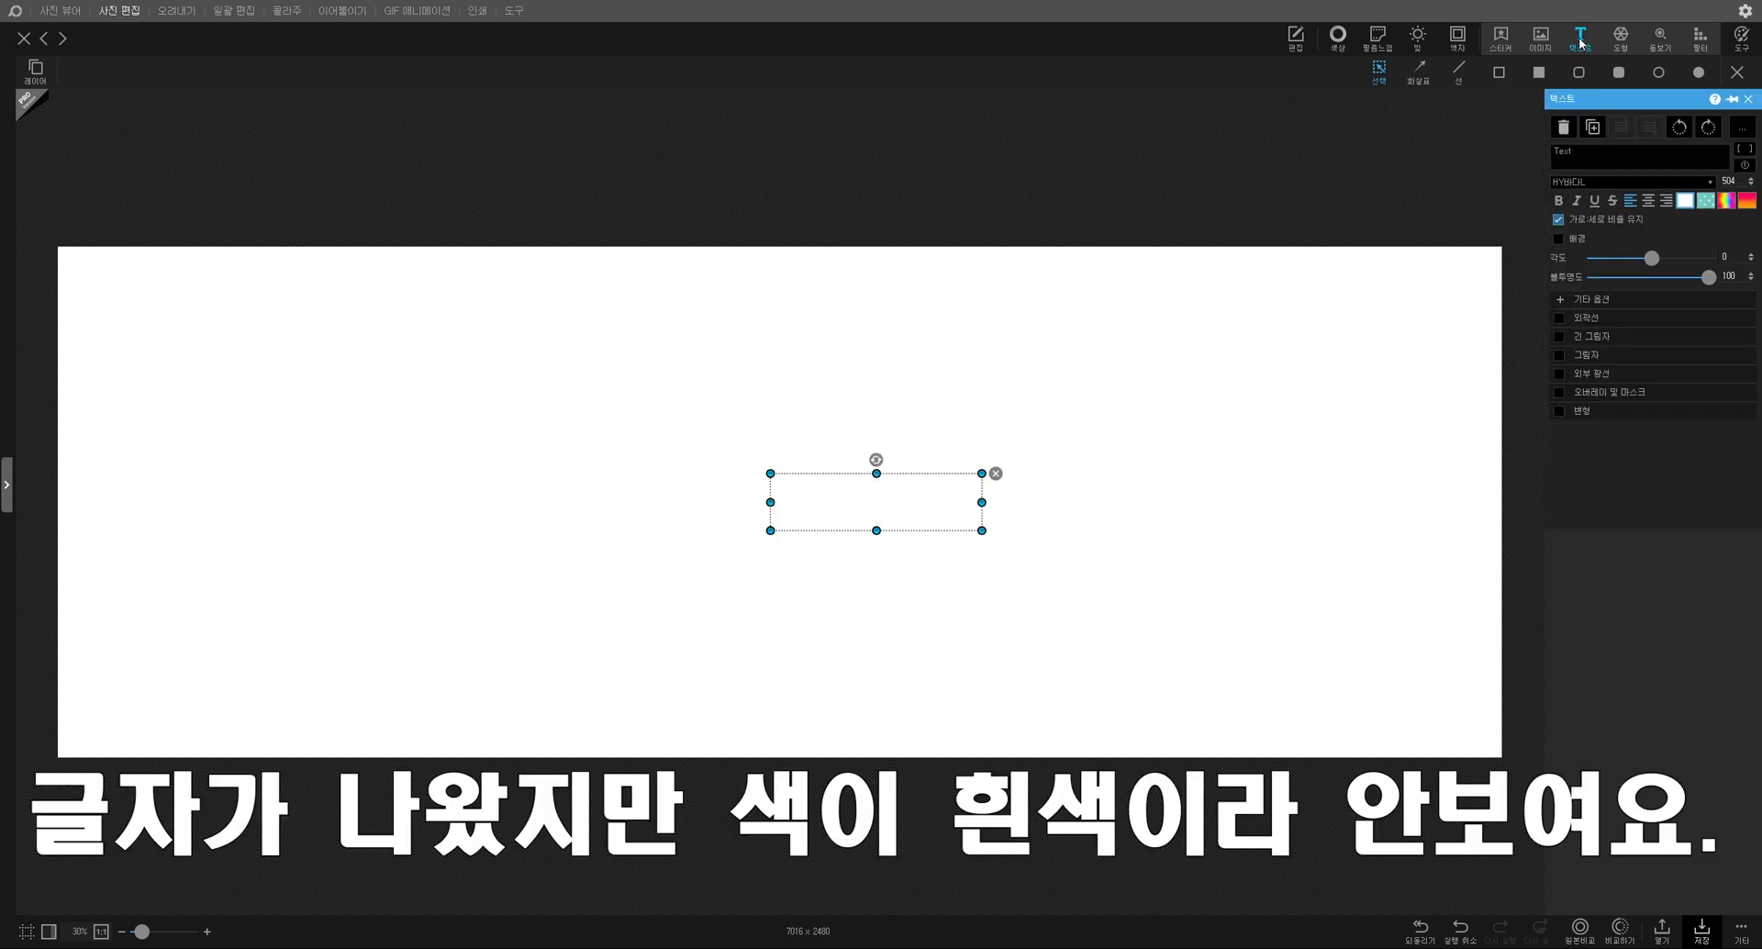
{"action": "left_click", "coordinate": [1559, 318]}
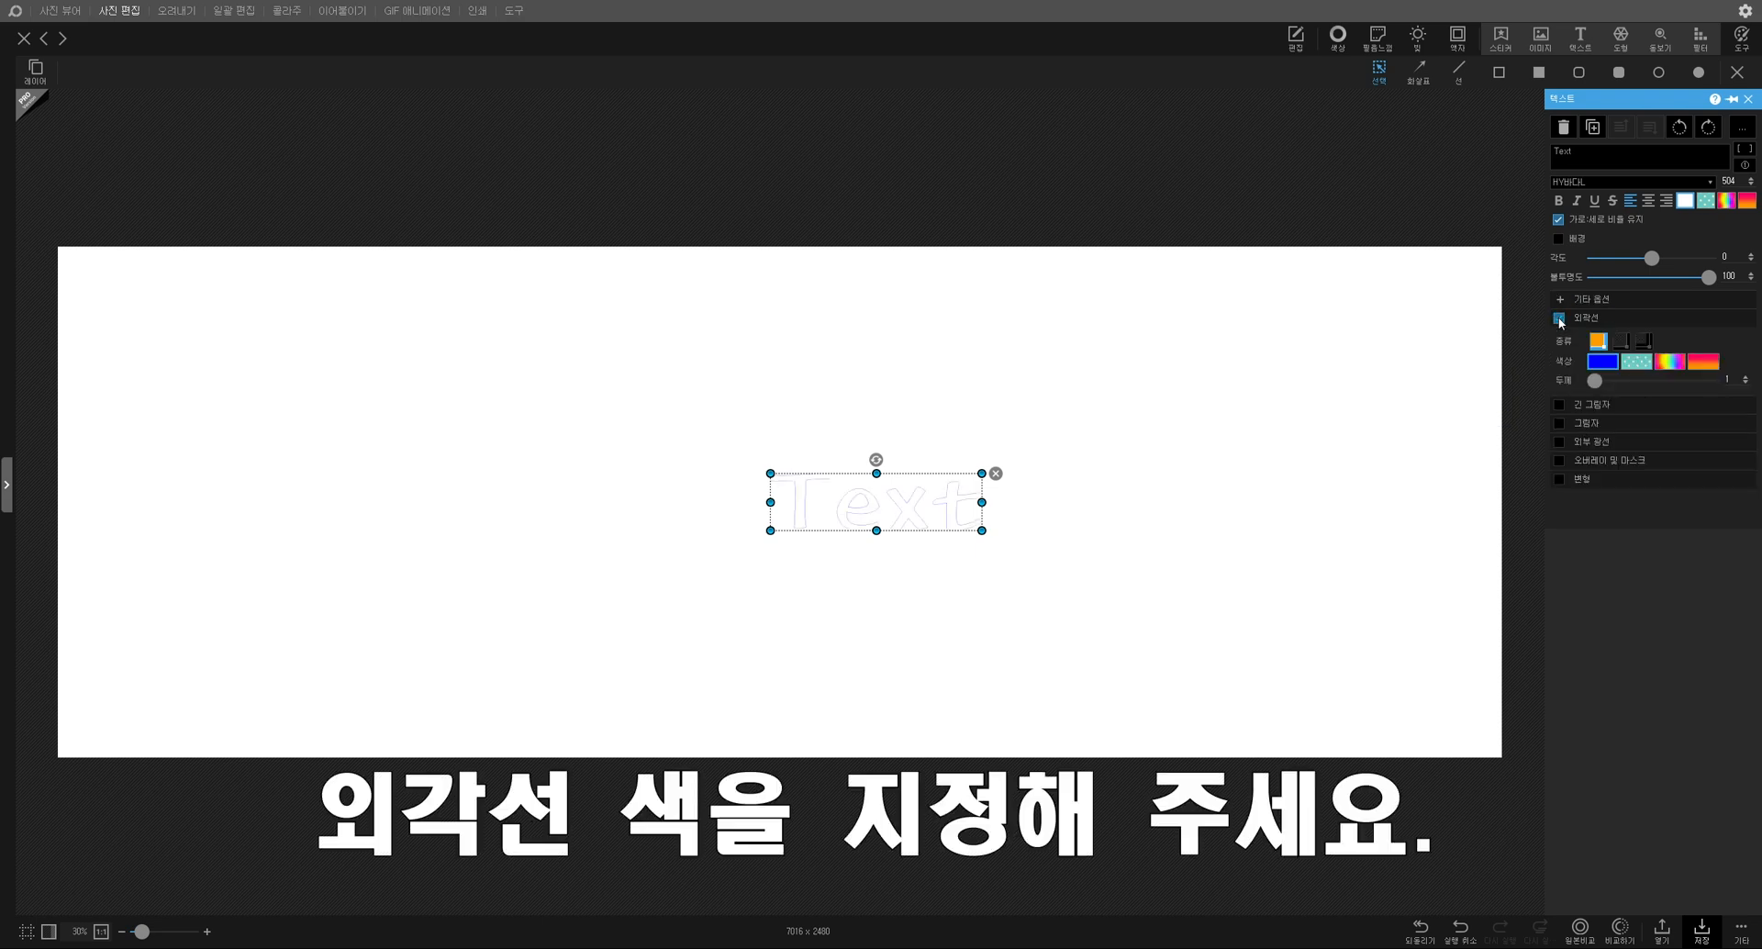
{"action": "left_click", "coordinate": [1602, 364]}
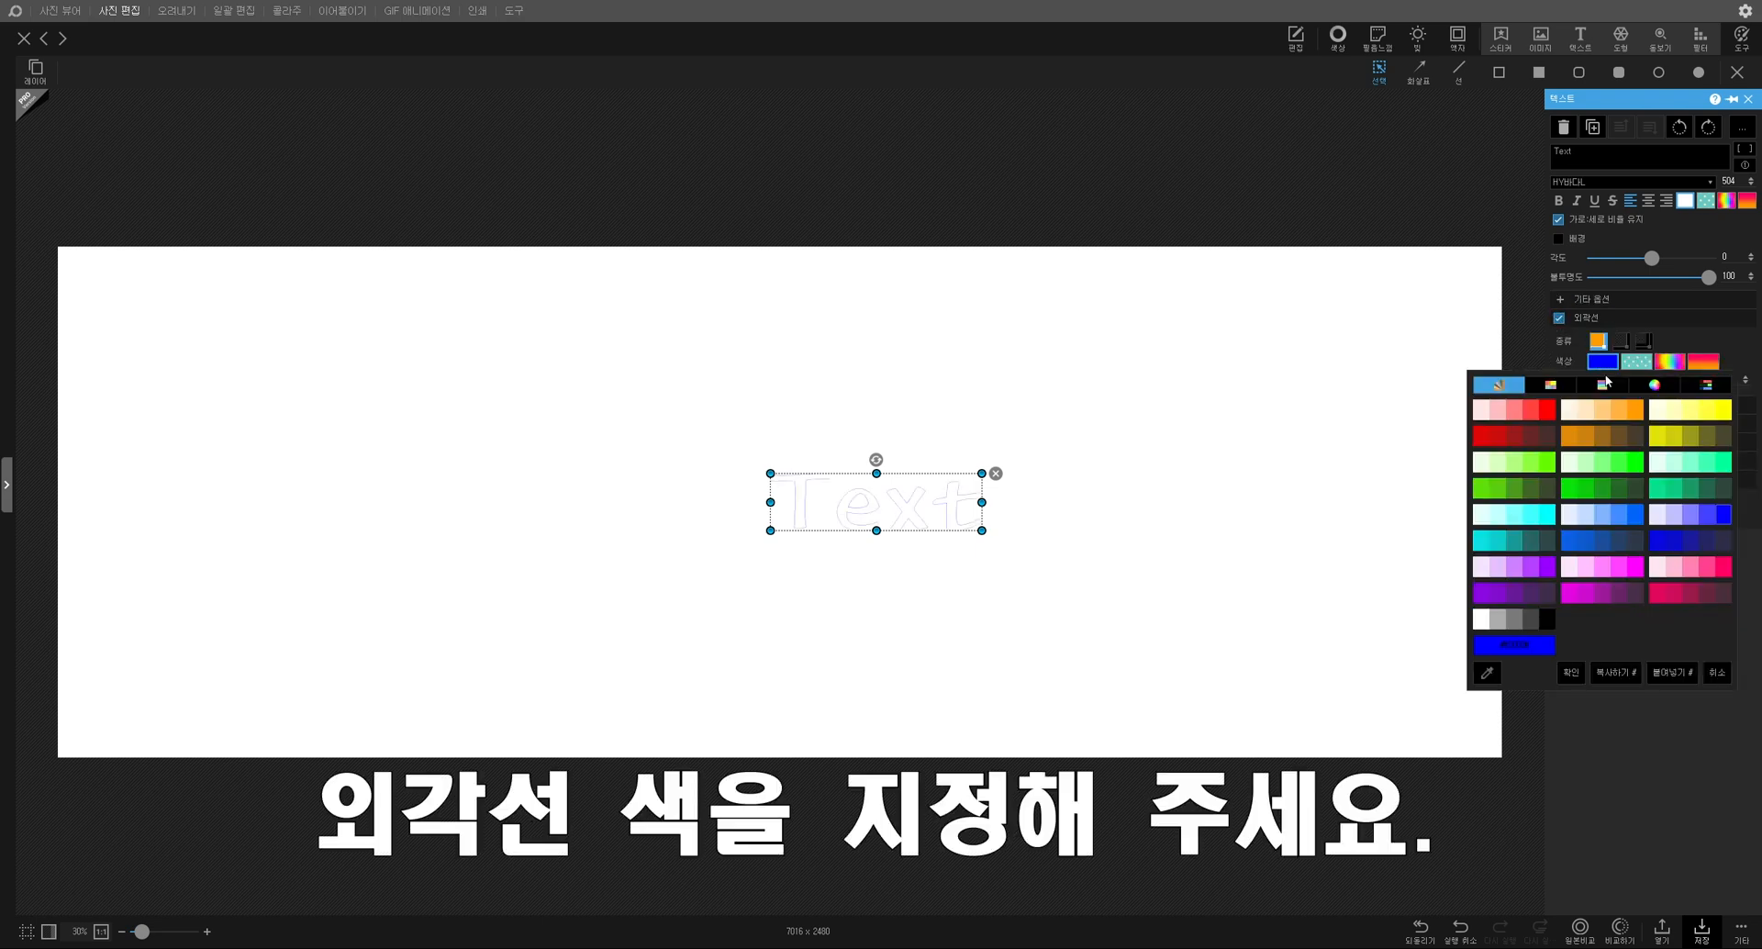
{"action": "left_click", "coordinate": [1725, 516]}
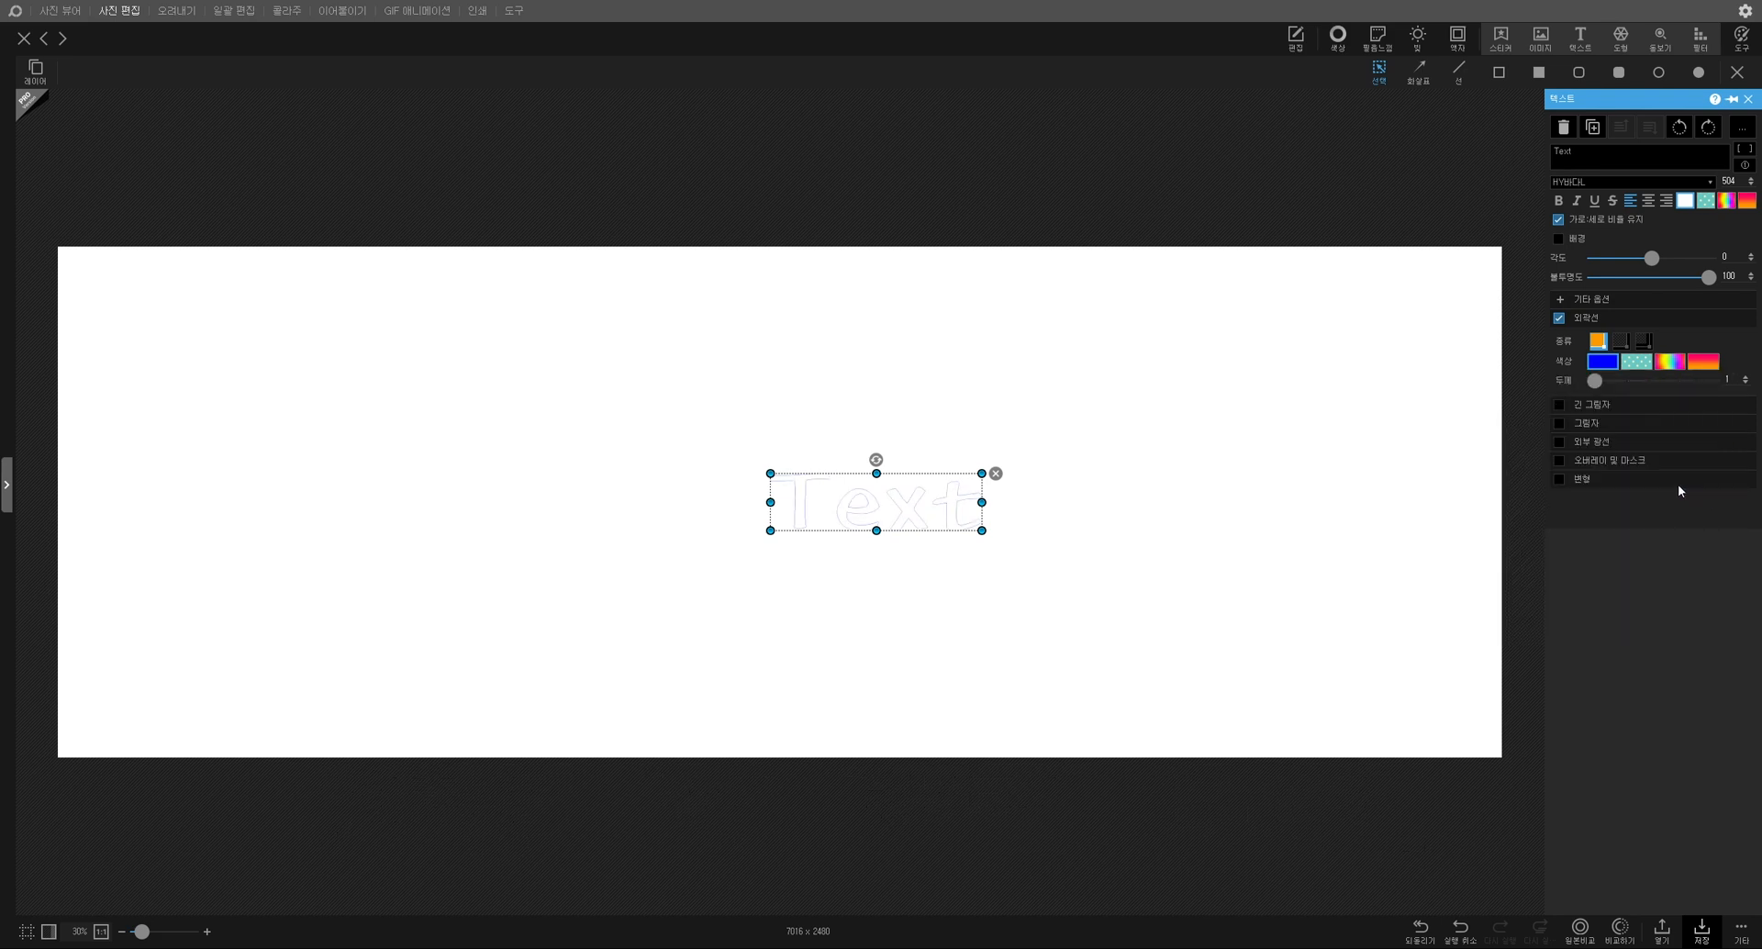
{"action": "mouse_move", "coordinate": [1596, 383]}
{"action": "left_mouse_down"}
{"action": "mouse_move", "coordinate": [1634, 385]}
{"action": "mouse_move", "coordinate": [1564, 380]}
{"action": "left_mouse_up"}
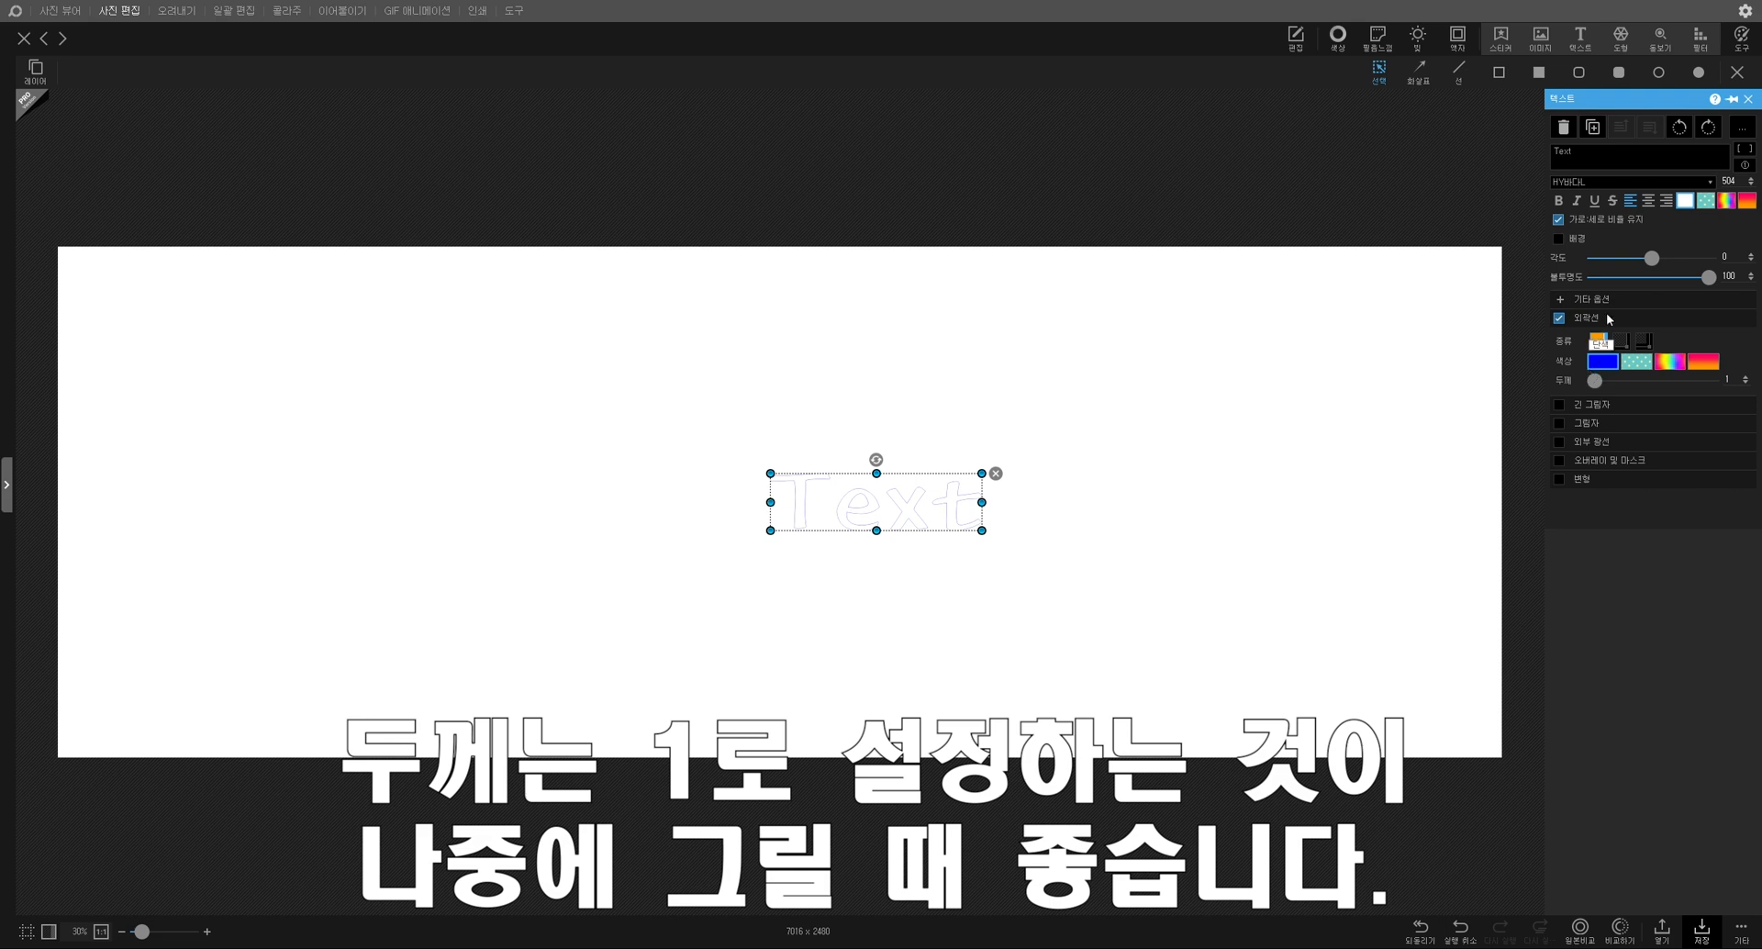
Step: Set the text object's font to 궁서
{"action": "left_click", "coordinate": [1707, 183]}
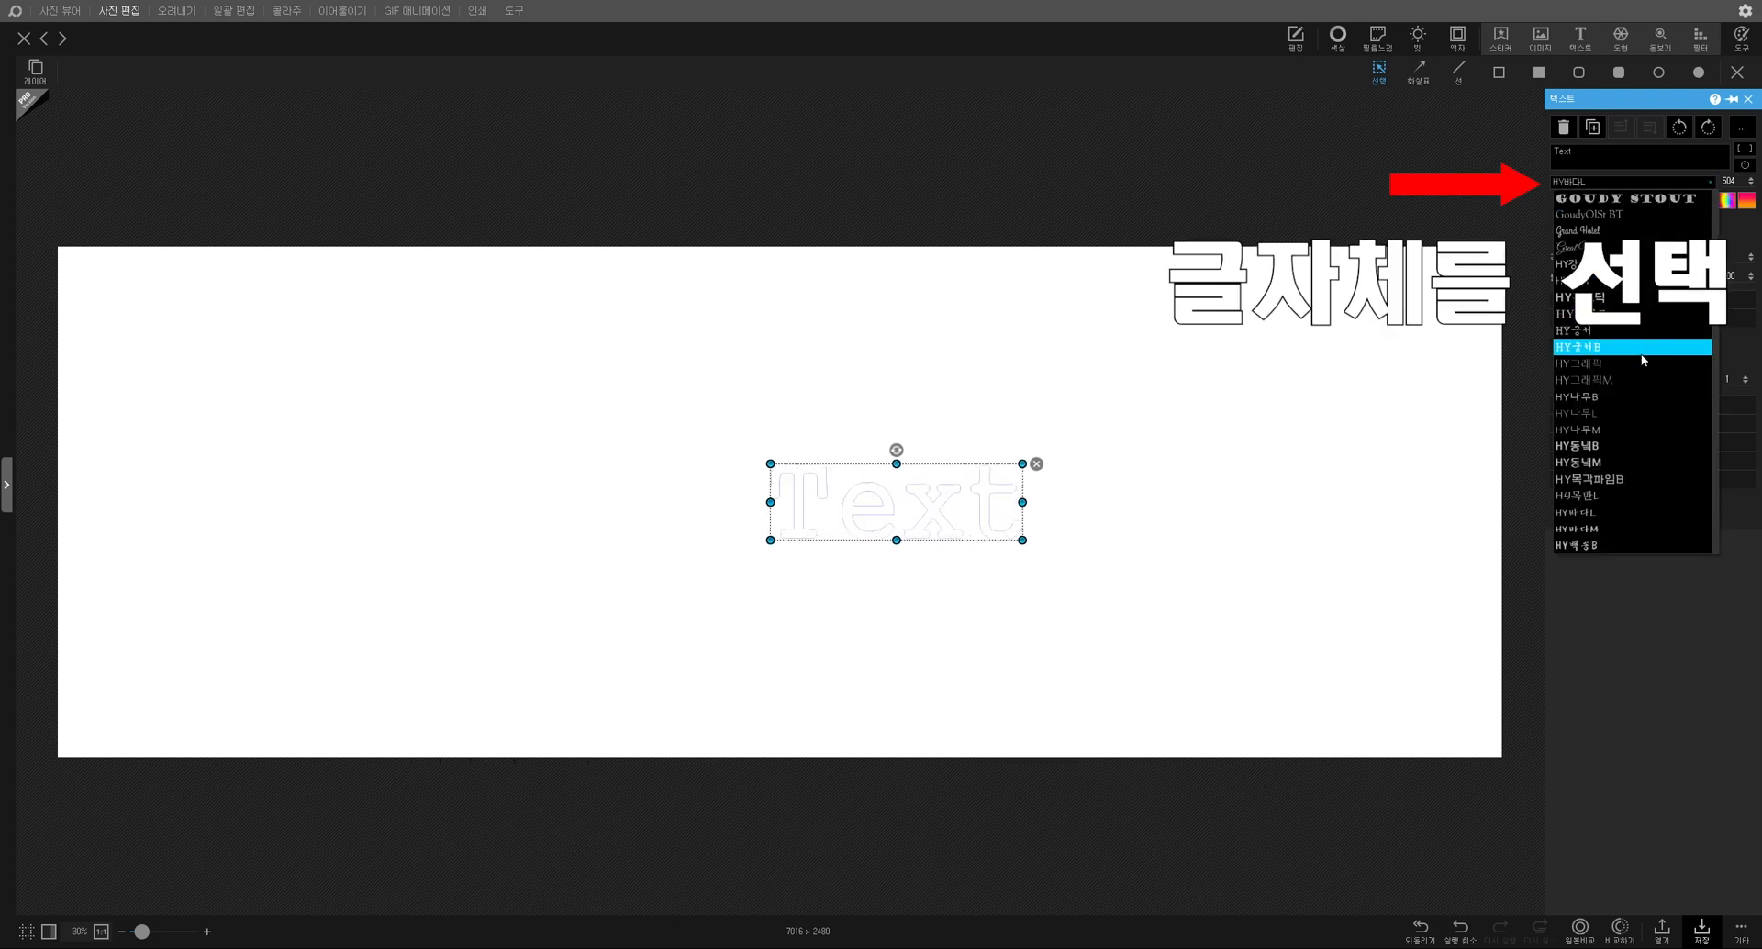
{"action": "left_click_drag", "start_coordinate": [1715, 312], "coordinate": [1723, 484]}
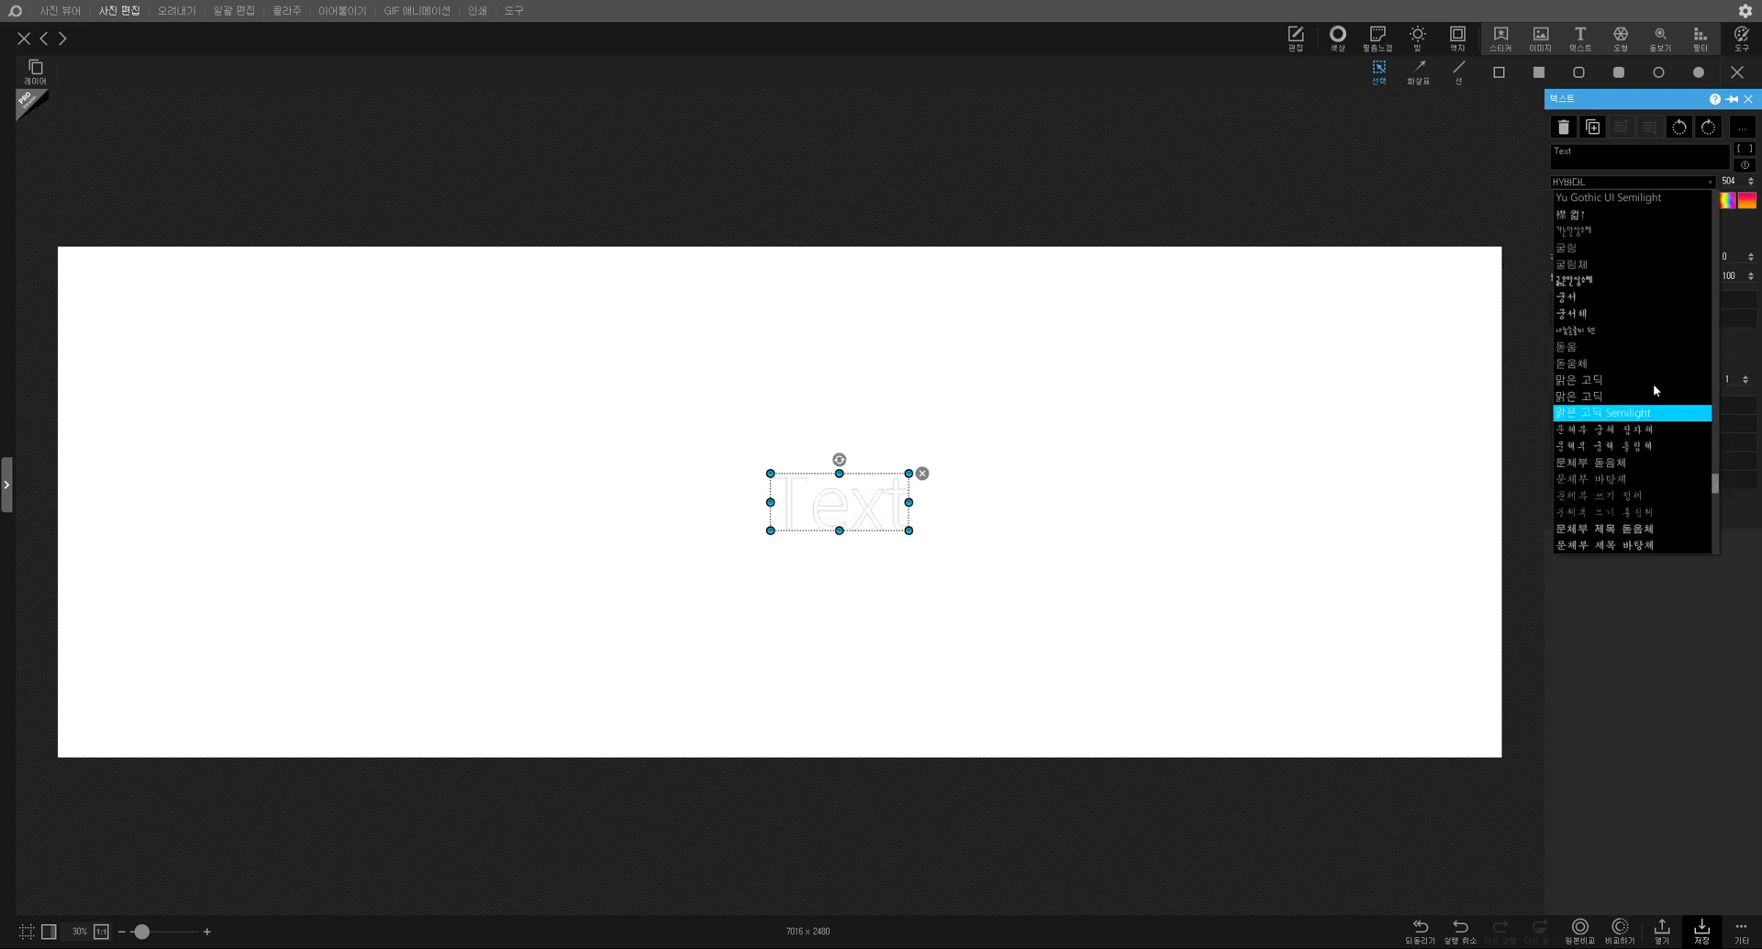
{"action": "left_click", "coordinate": [1590, 300]}
Step: Replace the placeholder text with "우리두 D.I.Y." and make it bold
{"action": "double_click", "coordinate": [1578, 162]}
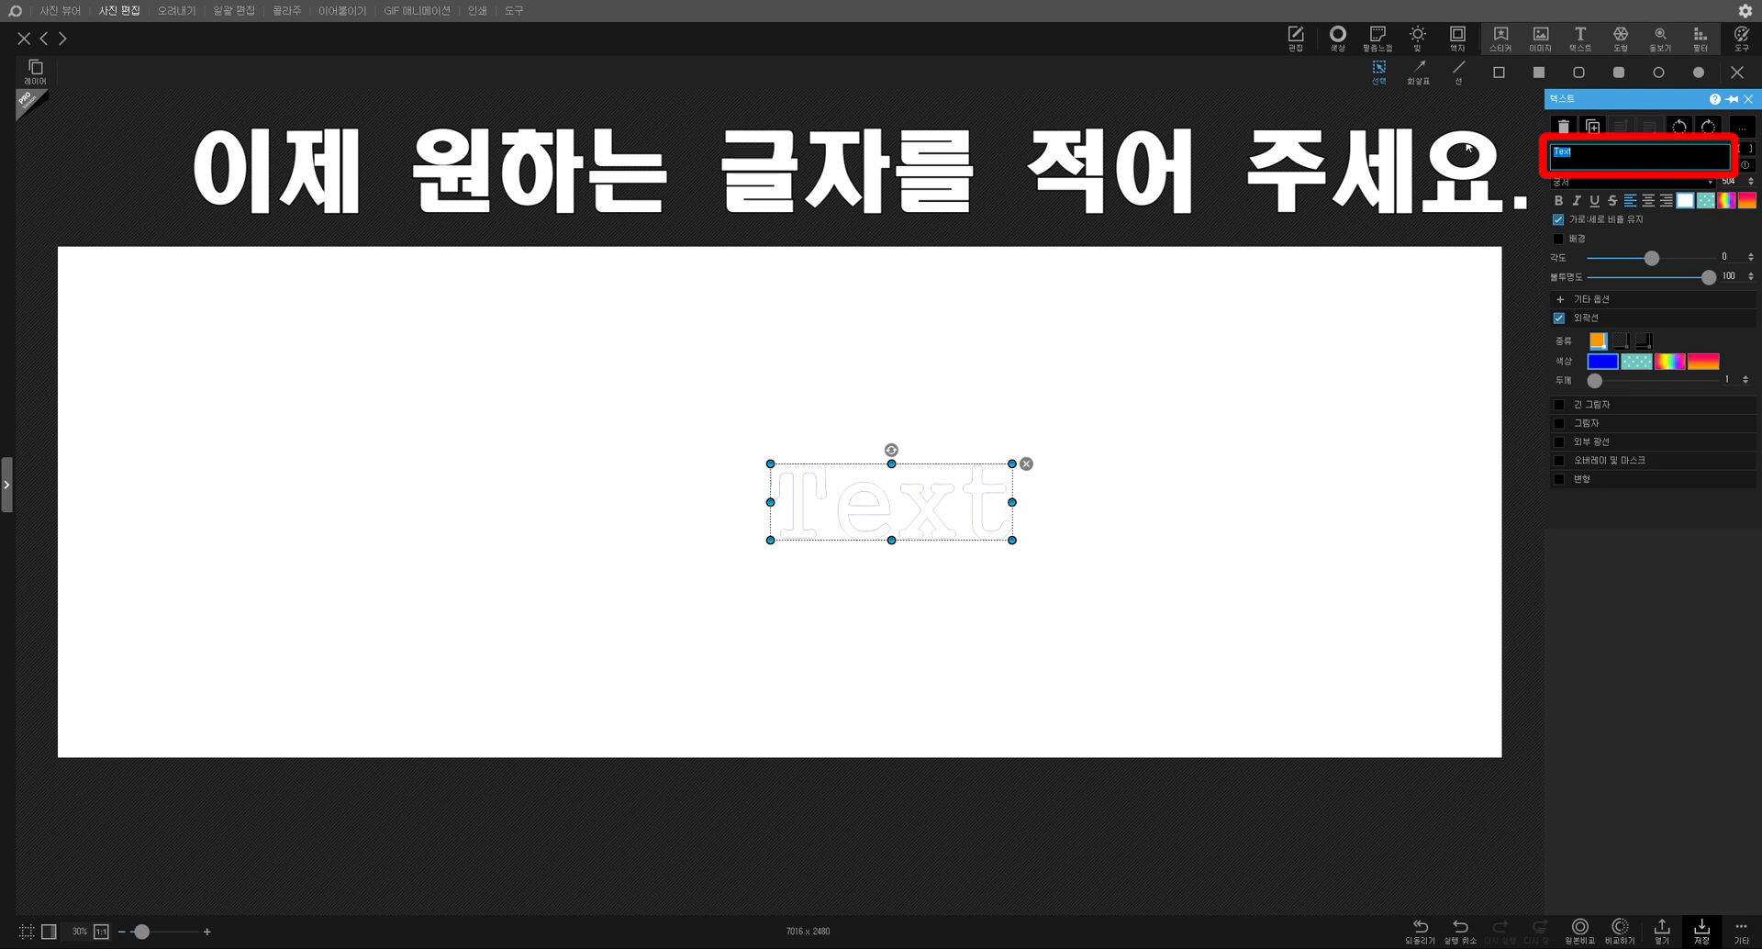
{"action": "key", "text": "BackSpace"}
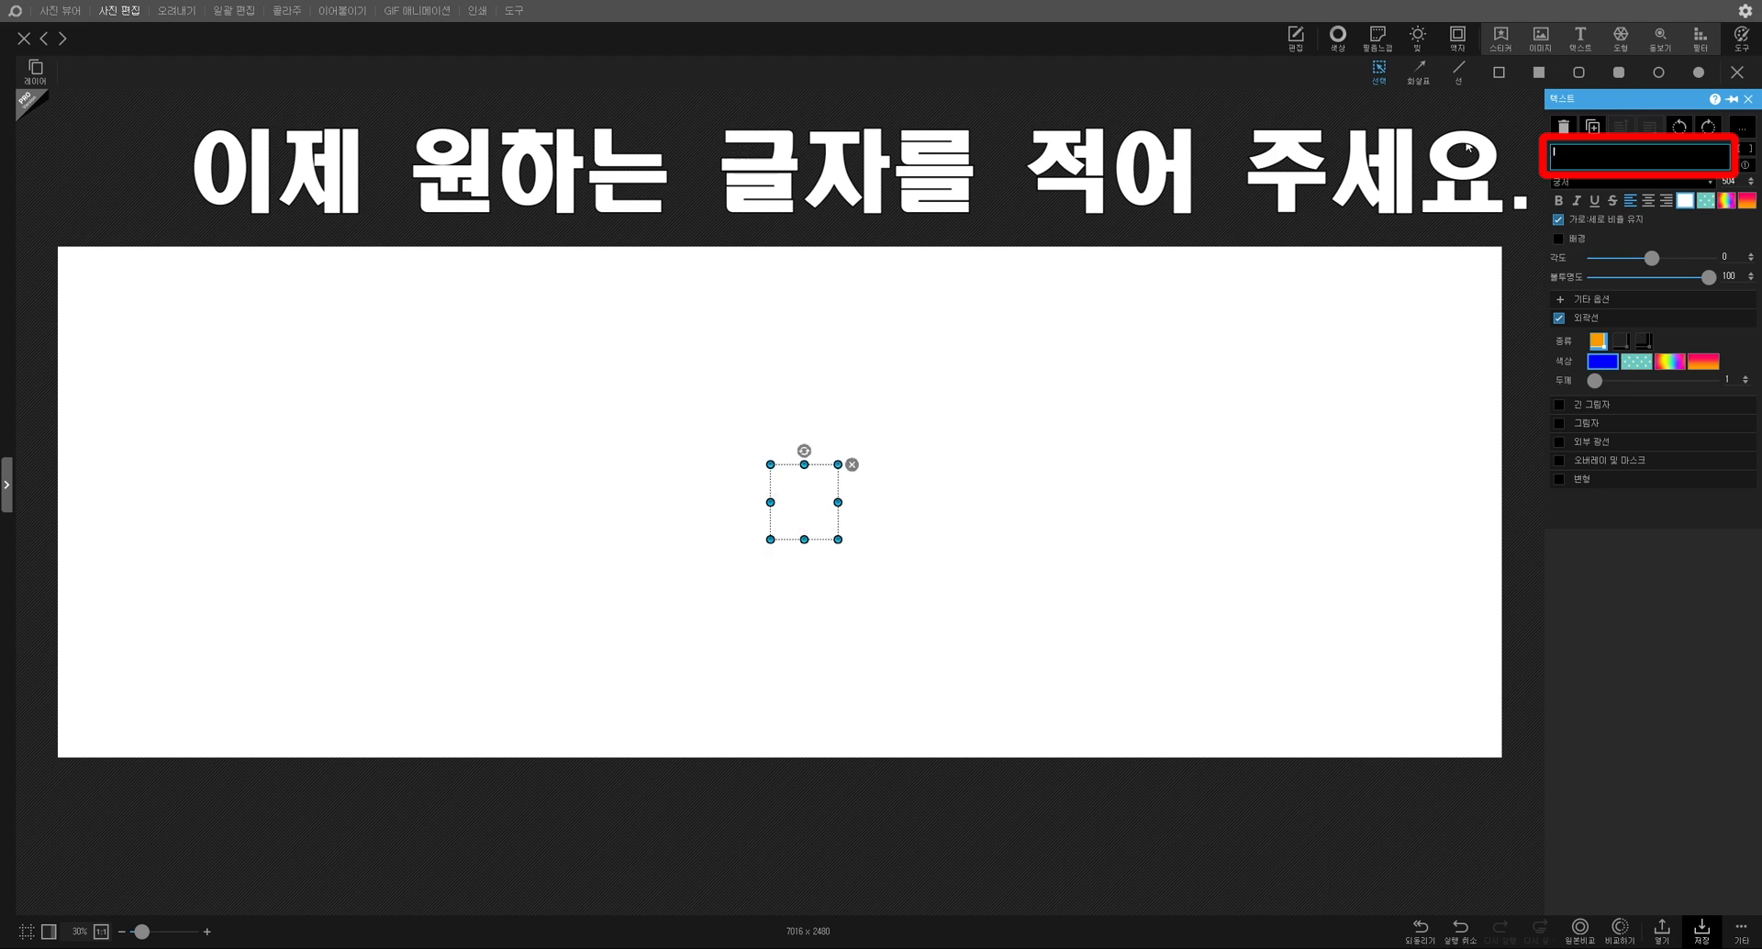
{"action": "type", "text": "우리두"}
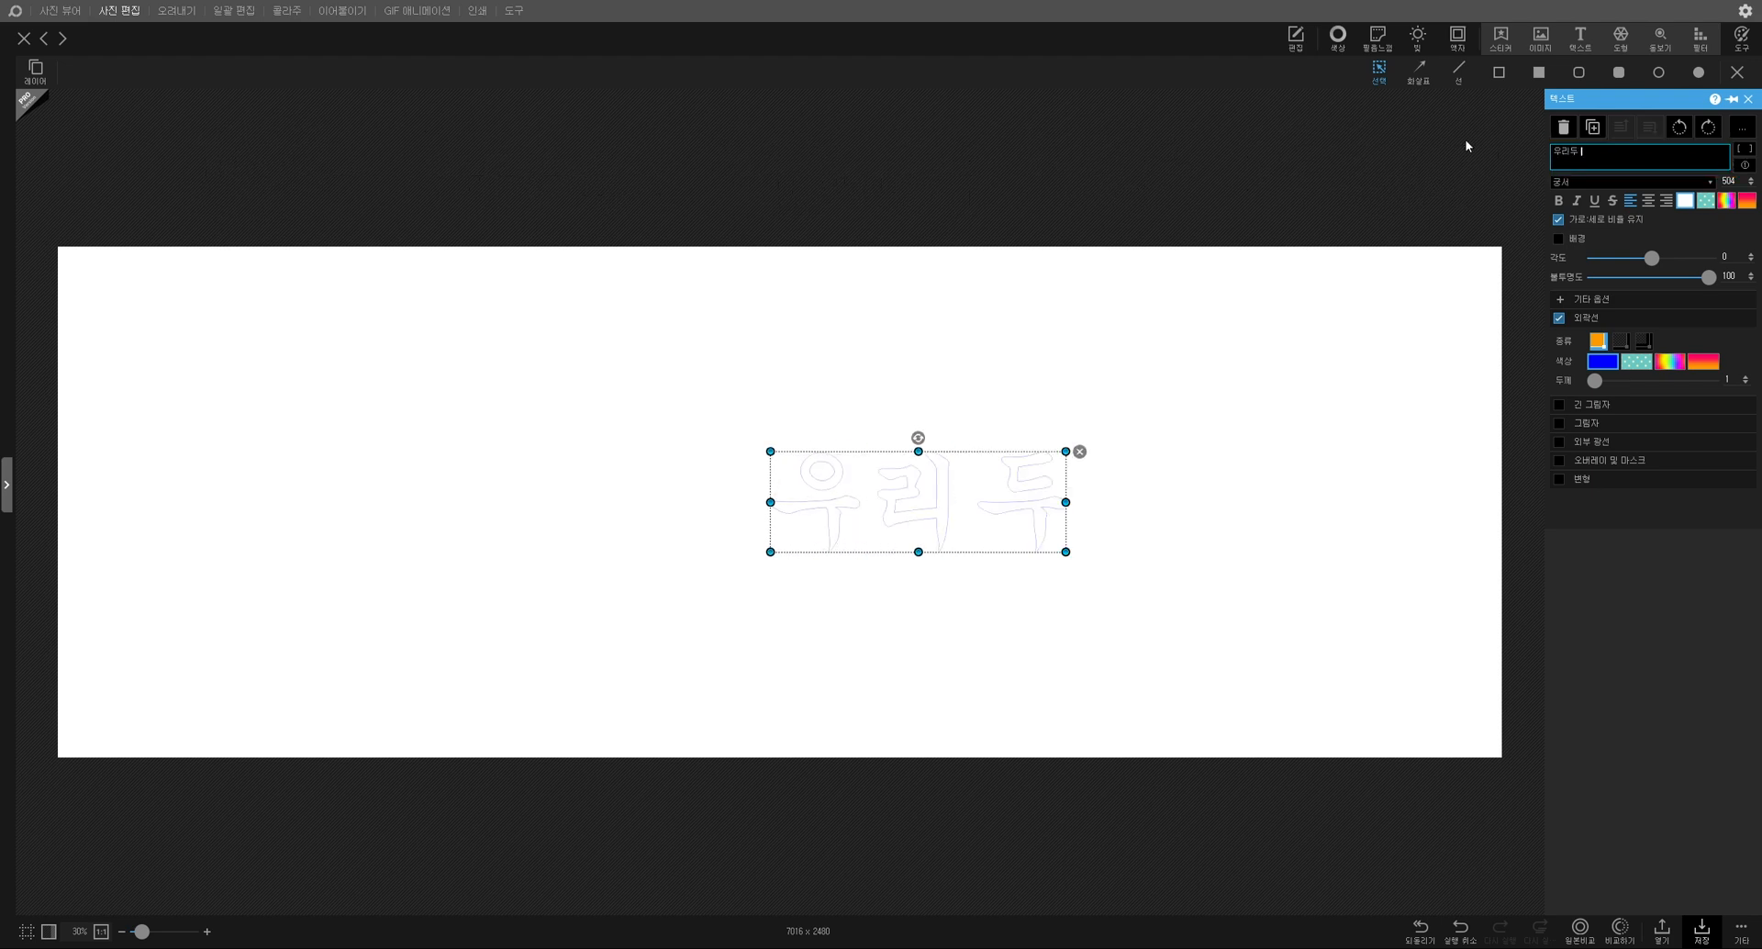
{"action": "type", "text": " D.I.Y."}
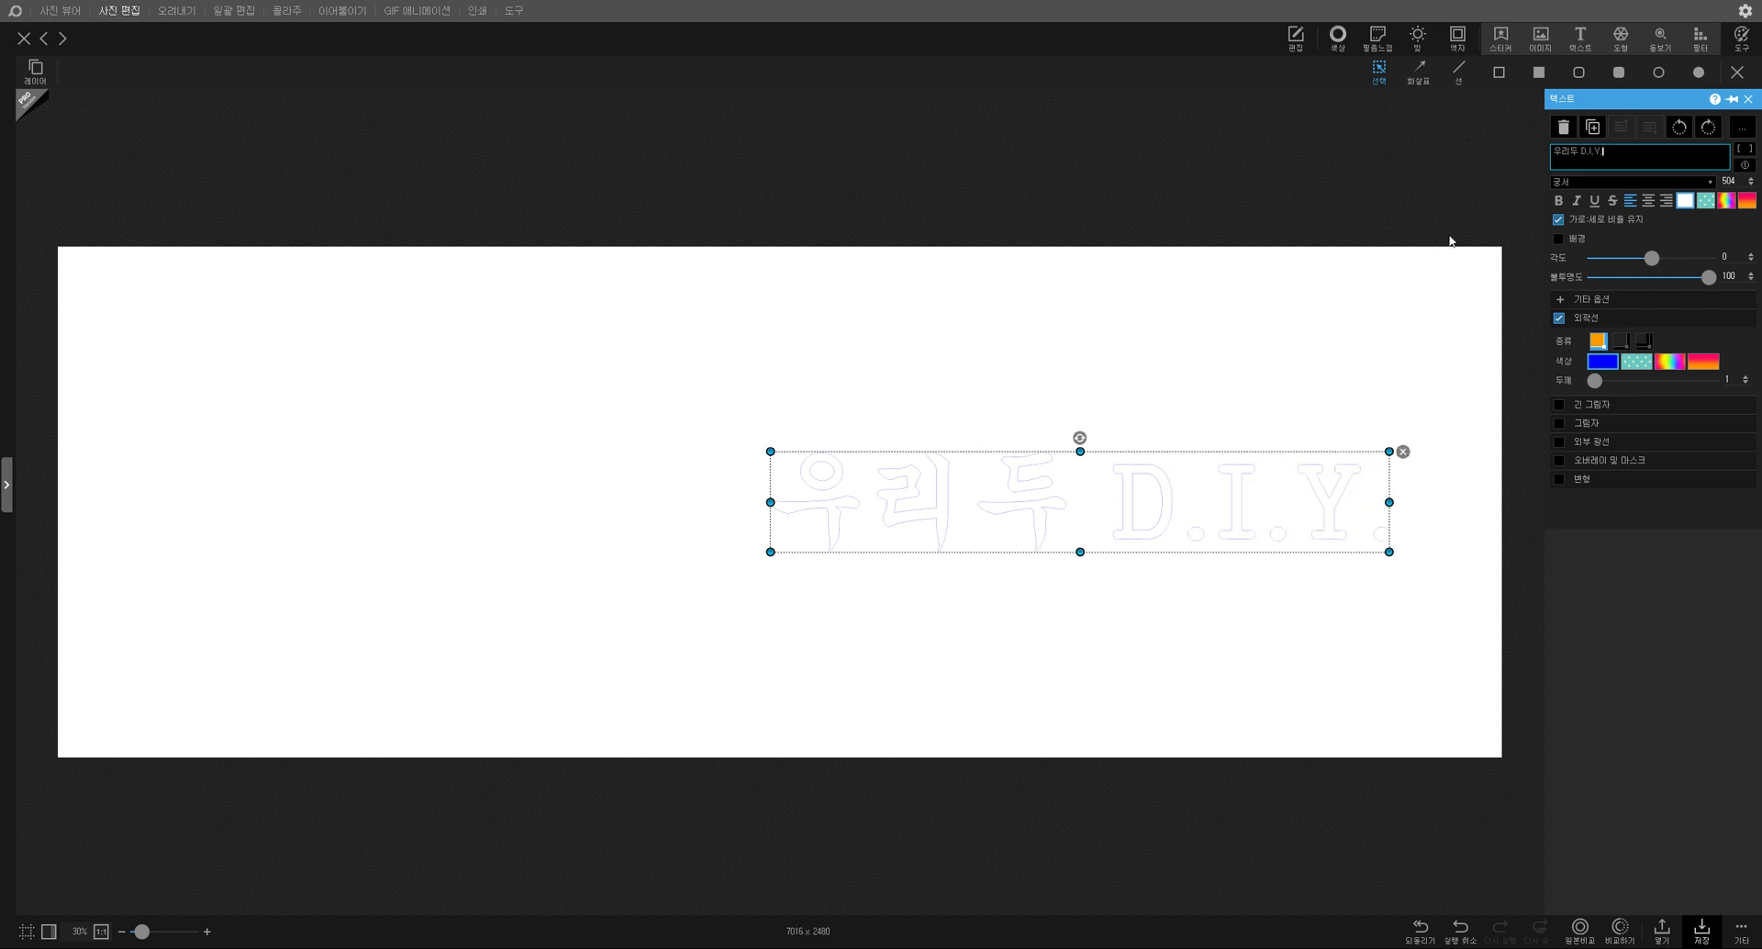
{"action": "left_click", "coordinate": [1557, 202]}
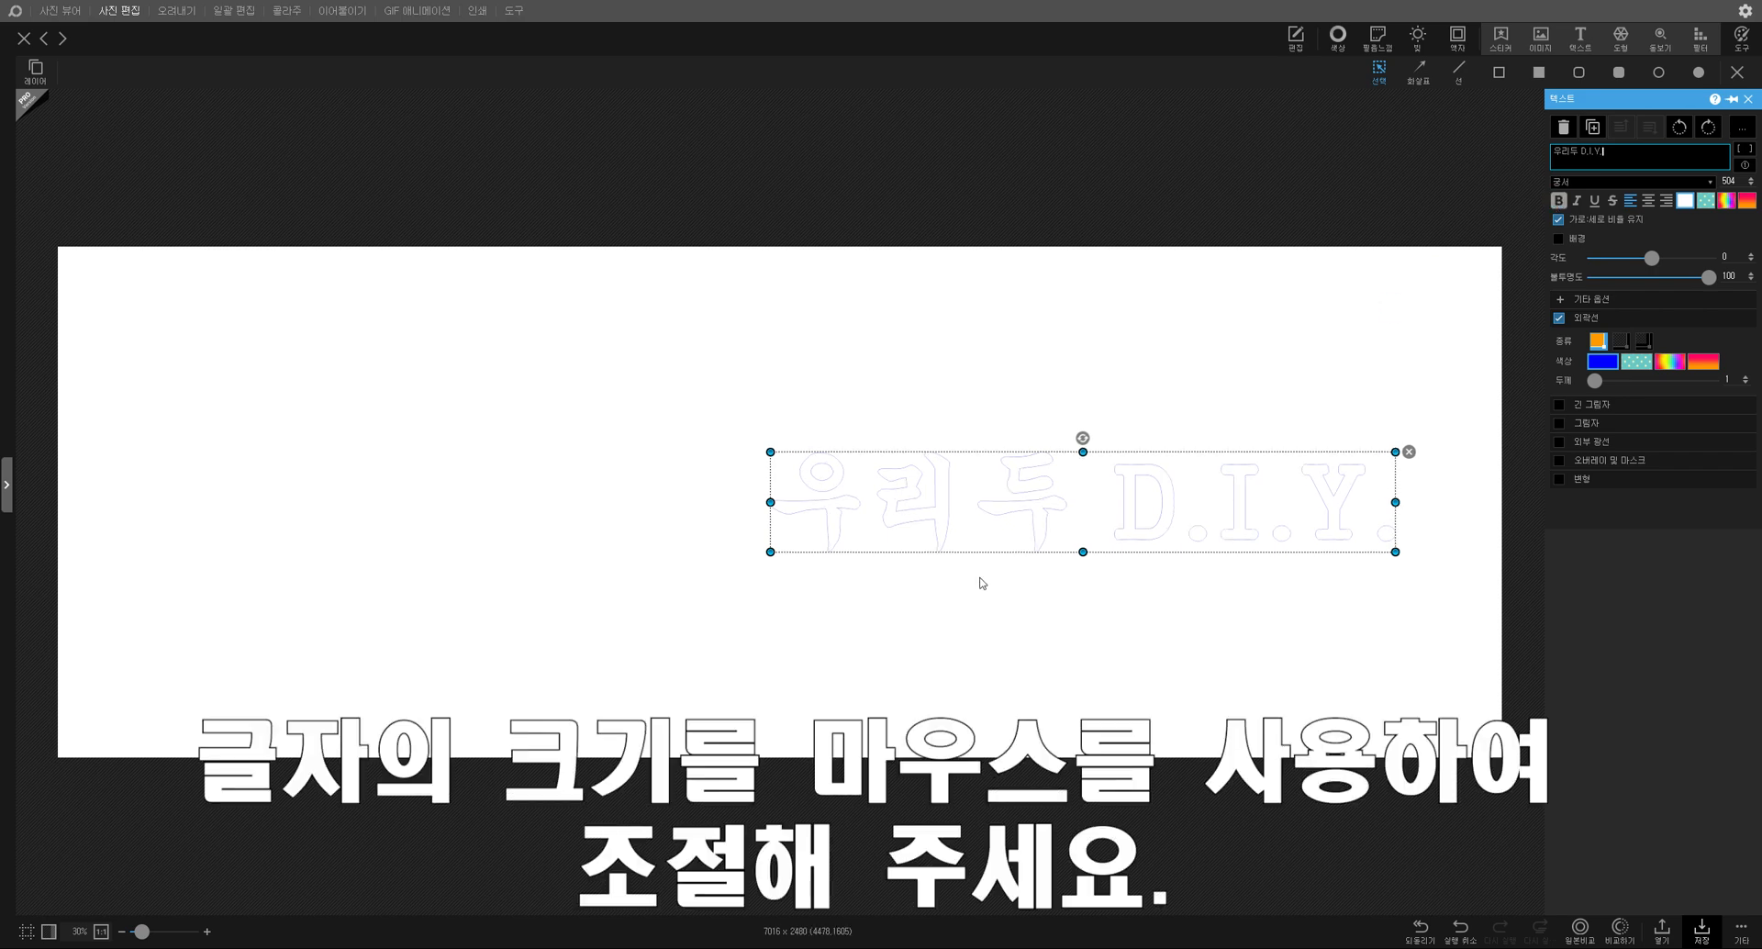
Step: Enlarge the "우리두 D.I.Y." text to about size 1113 so it spans the canvas width, positioned slightly above the middle
{"action": "left_click_drag", "start_coordinate": [1072, 508], "coordinate": [396, 482]}
{"action": "left_click_drag", "start_coordinate": [730, 482], "coordinate": [1466, 485]}
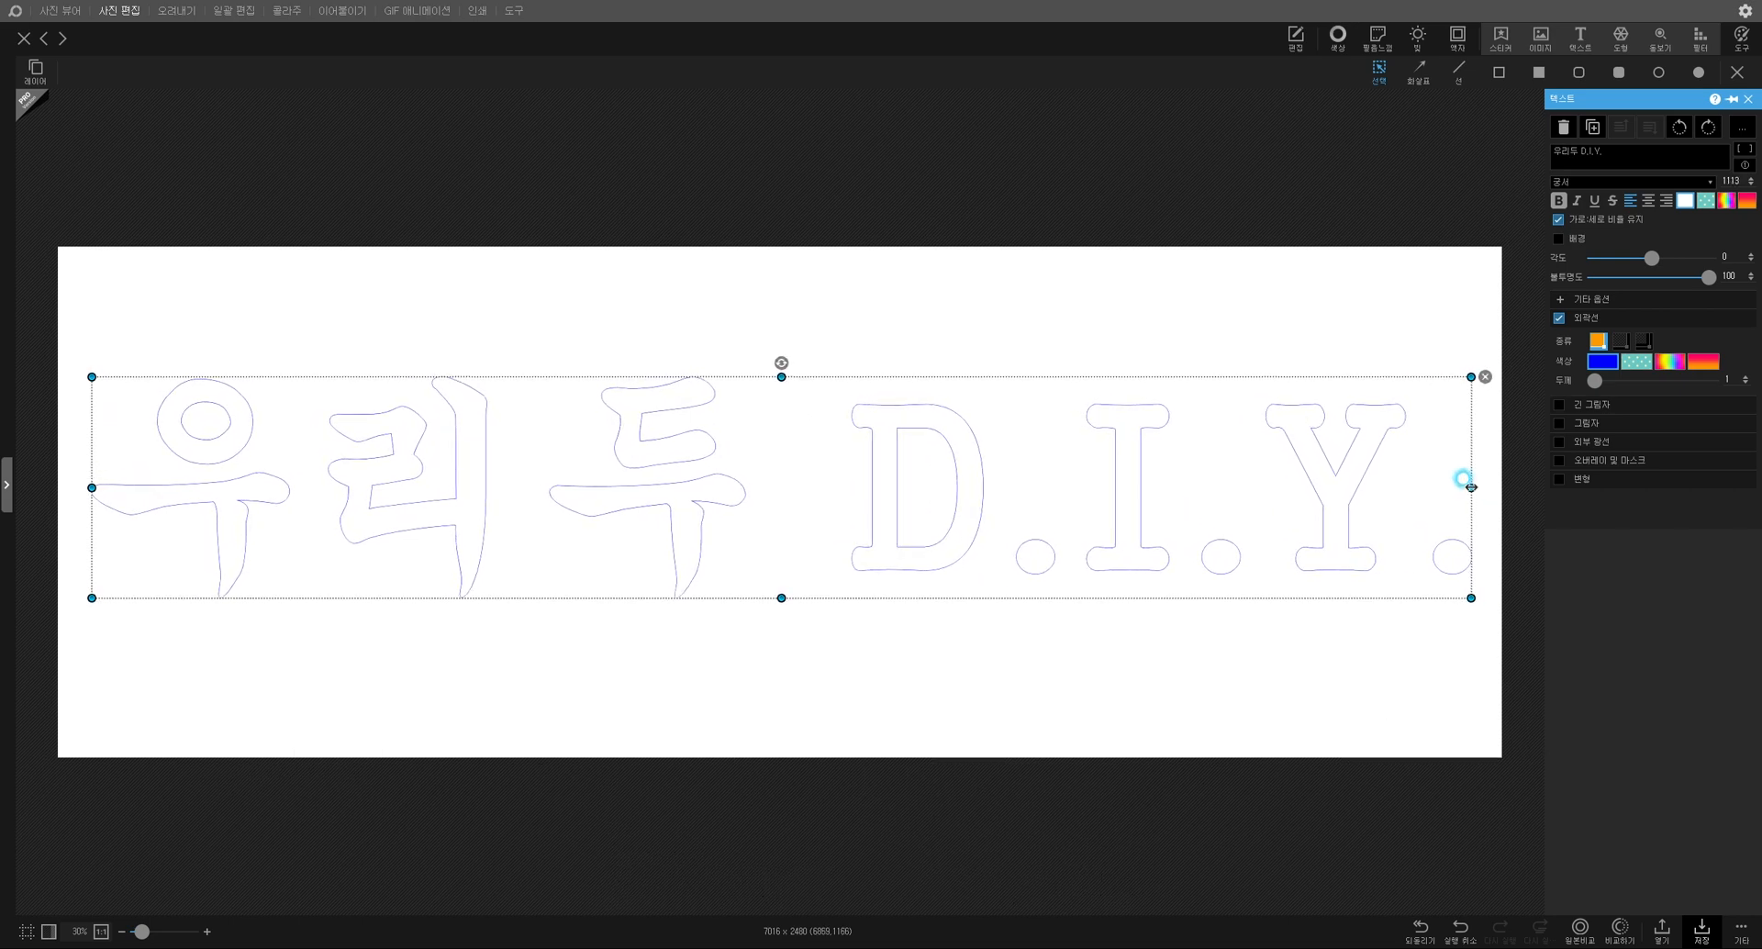
{"action": "mouse_move", "coordinate": [805, 479]}
{"action": "left_mouse_down"}
{"action": "mouse_move", "coordinate": [806, 459]}
{"action": "mouse_move", "coordinate": [803, 506]}
{"action": "mouse_move", "coordinate": [804, 447]}
{"action": "left_mouse_up"}
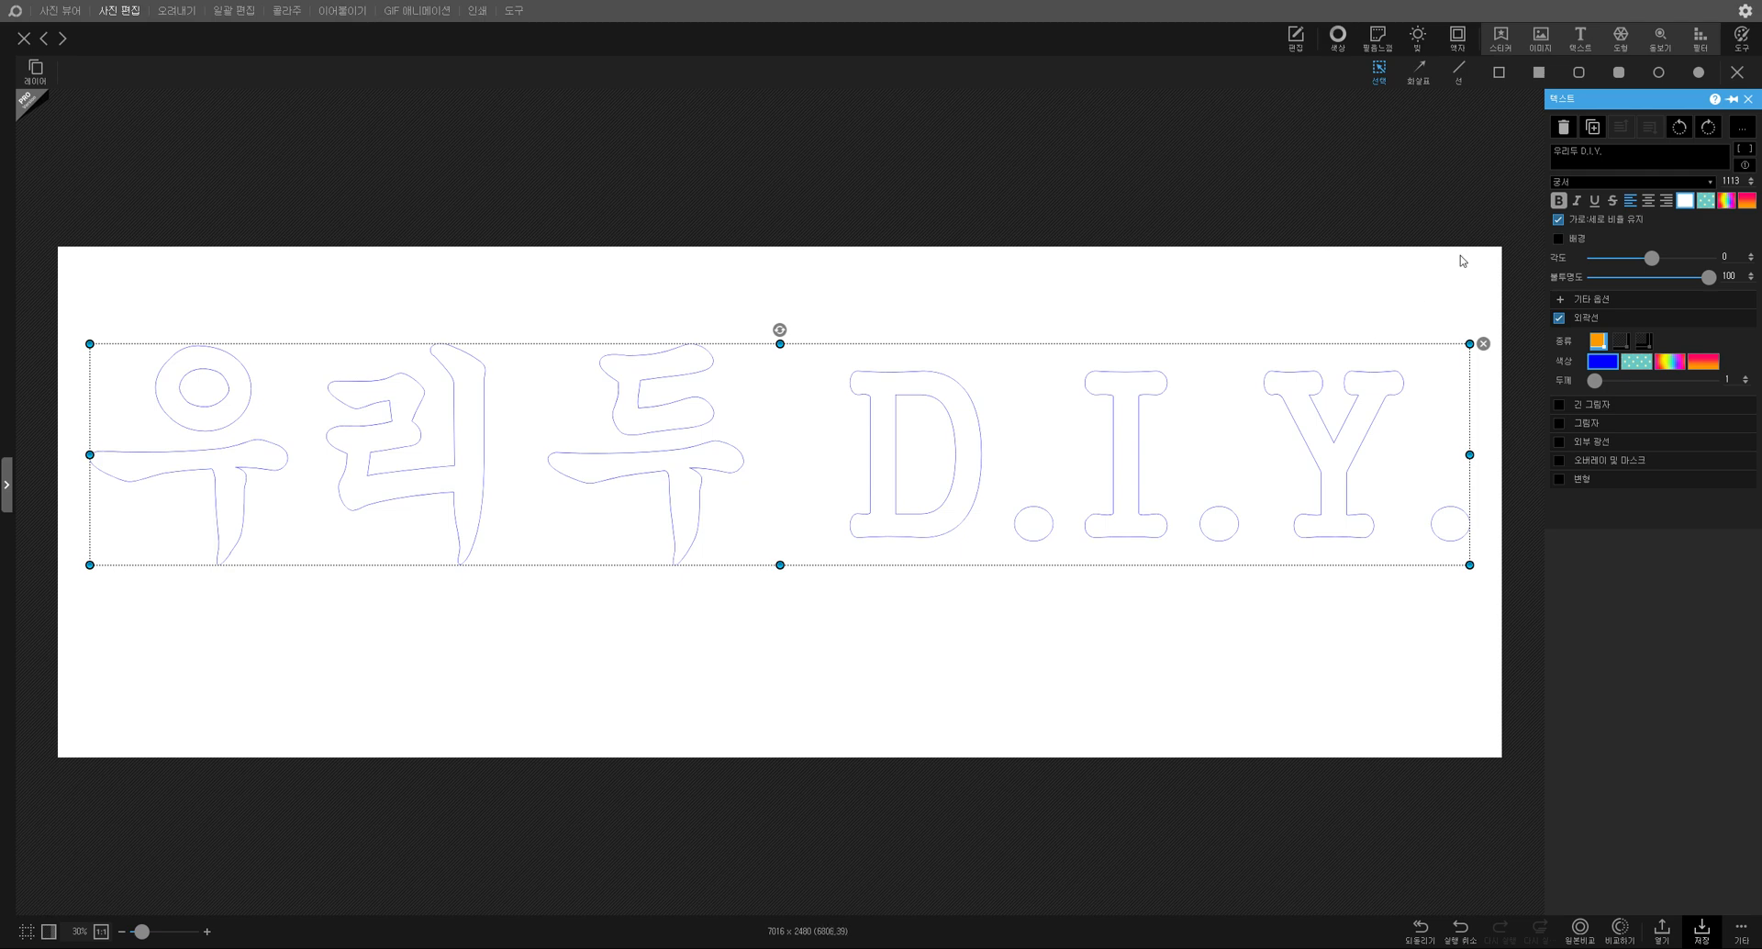
Step: Add a second text object reading "uridodiy.com" below the "D.I.Y." letters
{"action": "left_click", "coordinate": [1580, 38]}
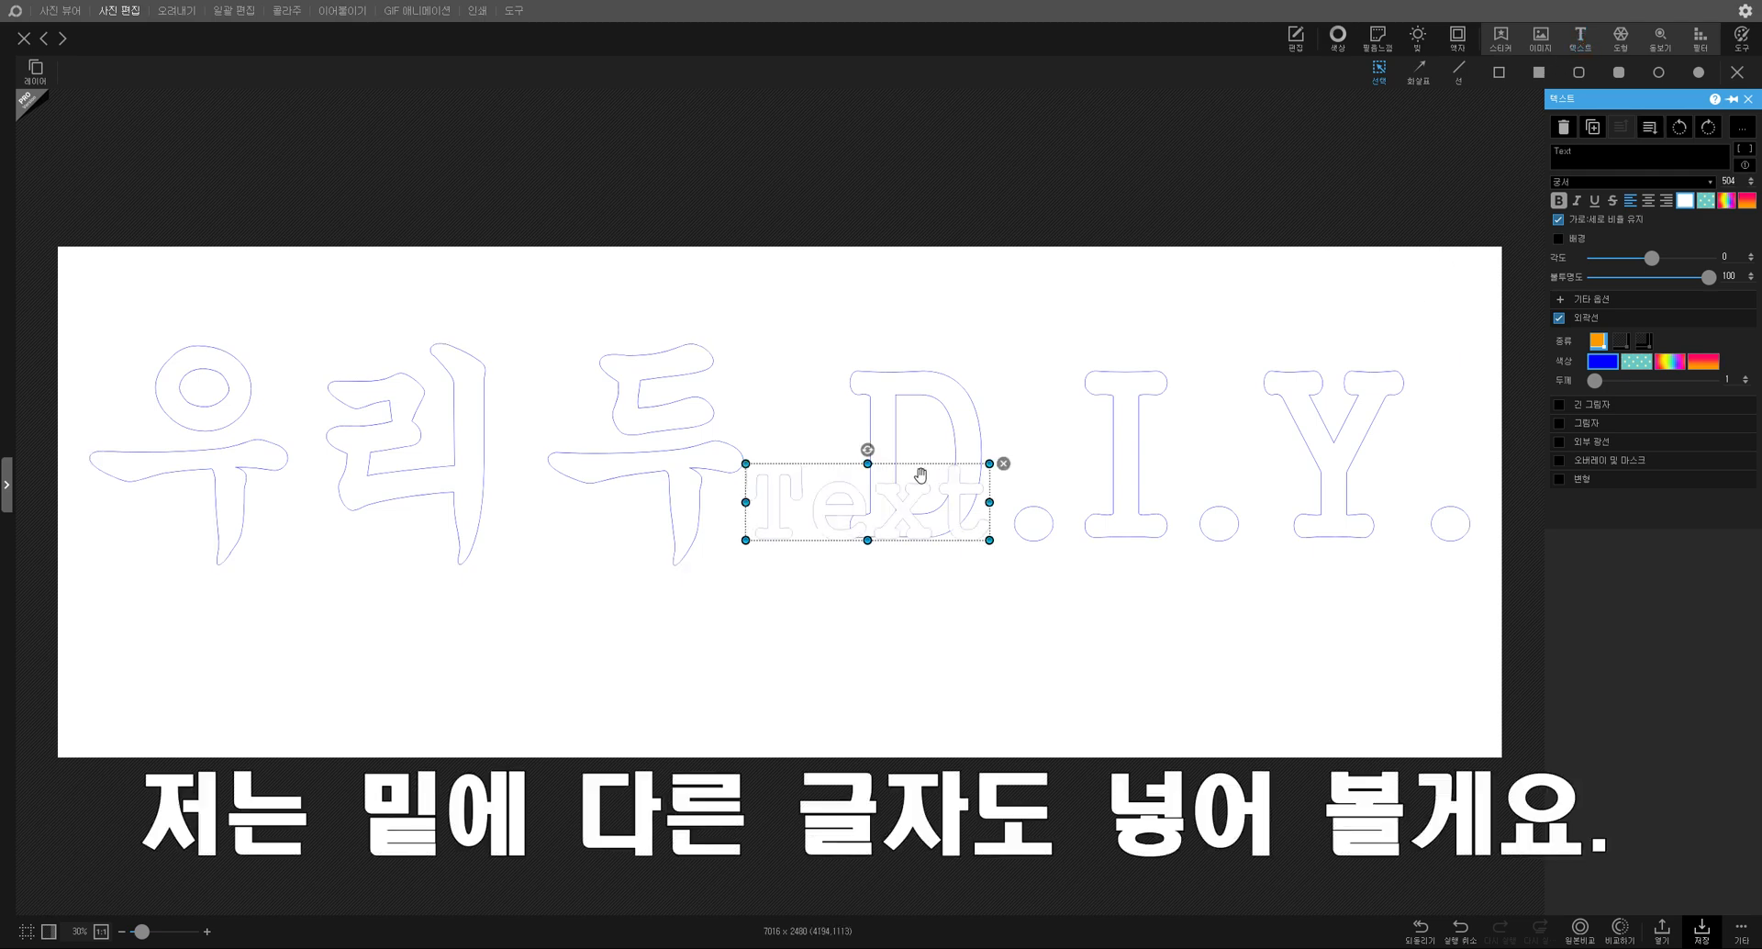
{"action": "left_click_drag", "start_coordinate": [908, 507], "coordinate": [1014, 672]}
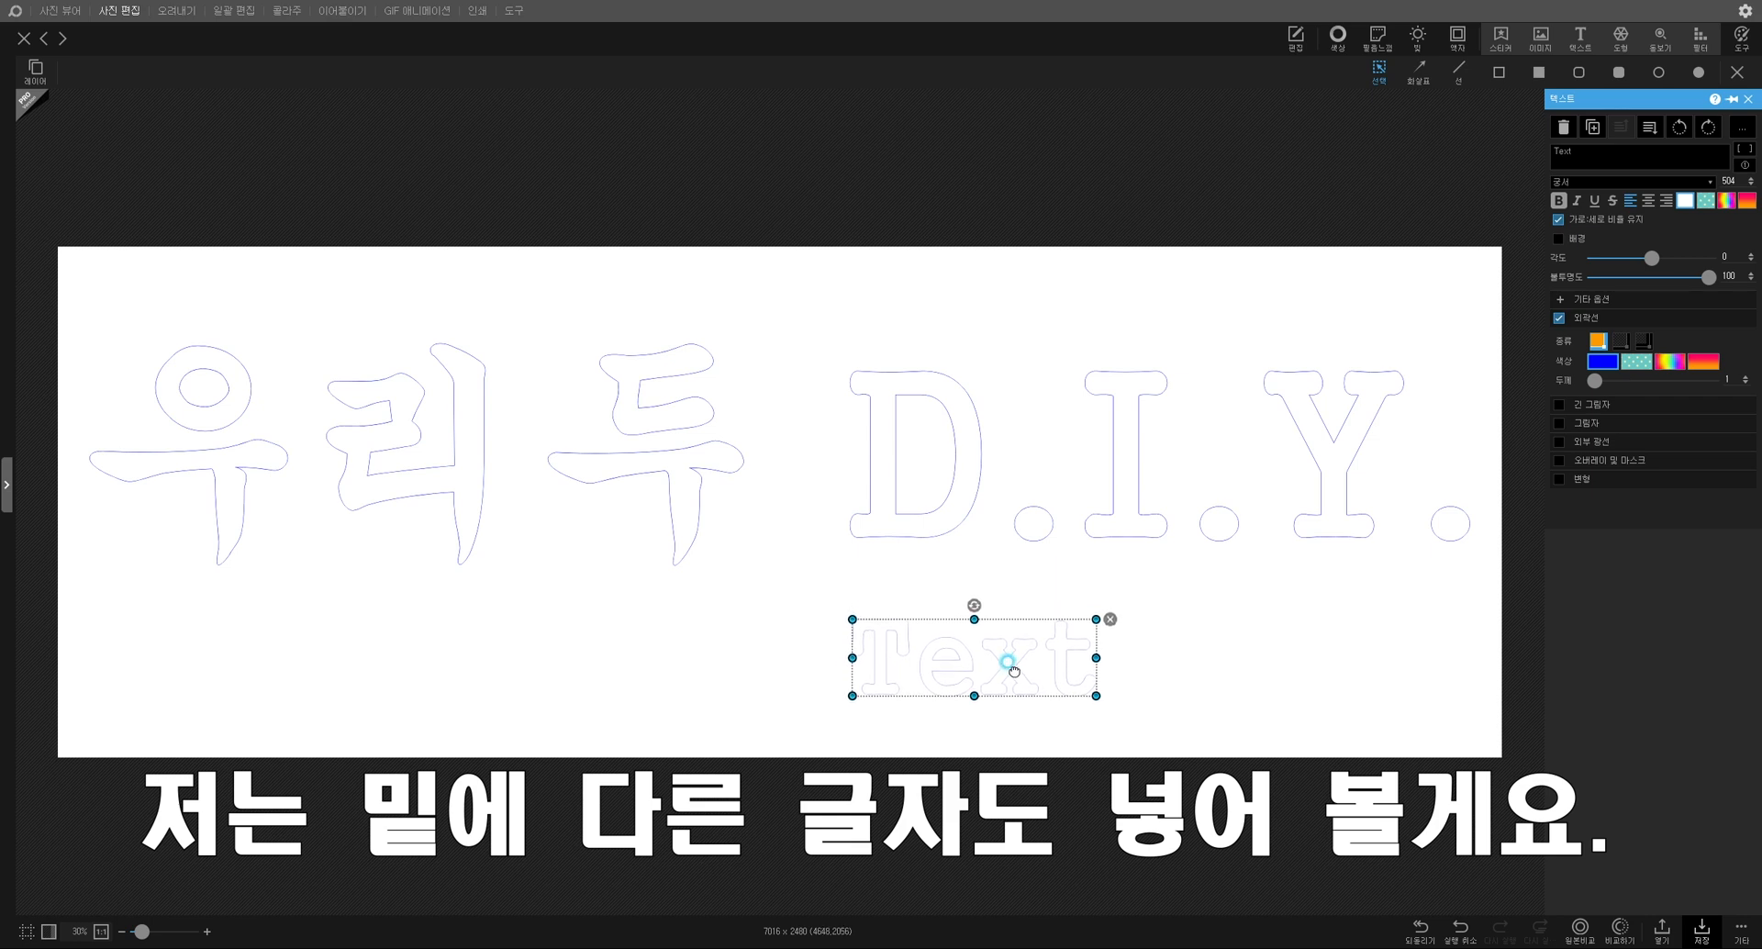
{"action": "left_click", "coordinate": [1563, 148]}
{"action": "double_click", "coordinate": [1562, 150]}
{"action": "type", "text": "uridodiy.com"}
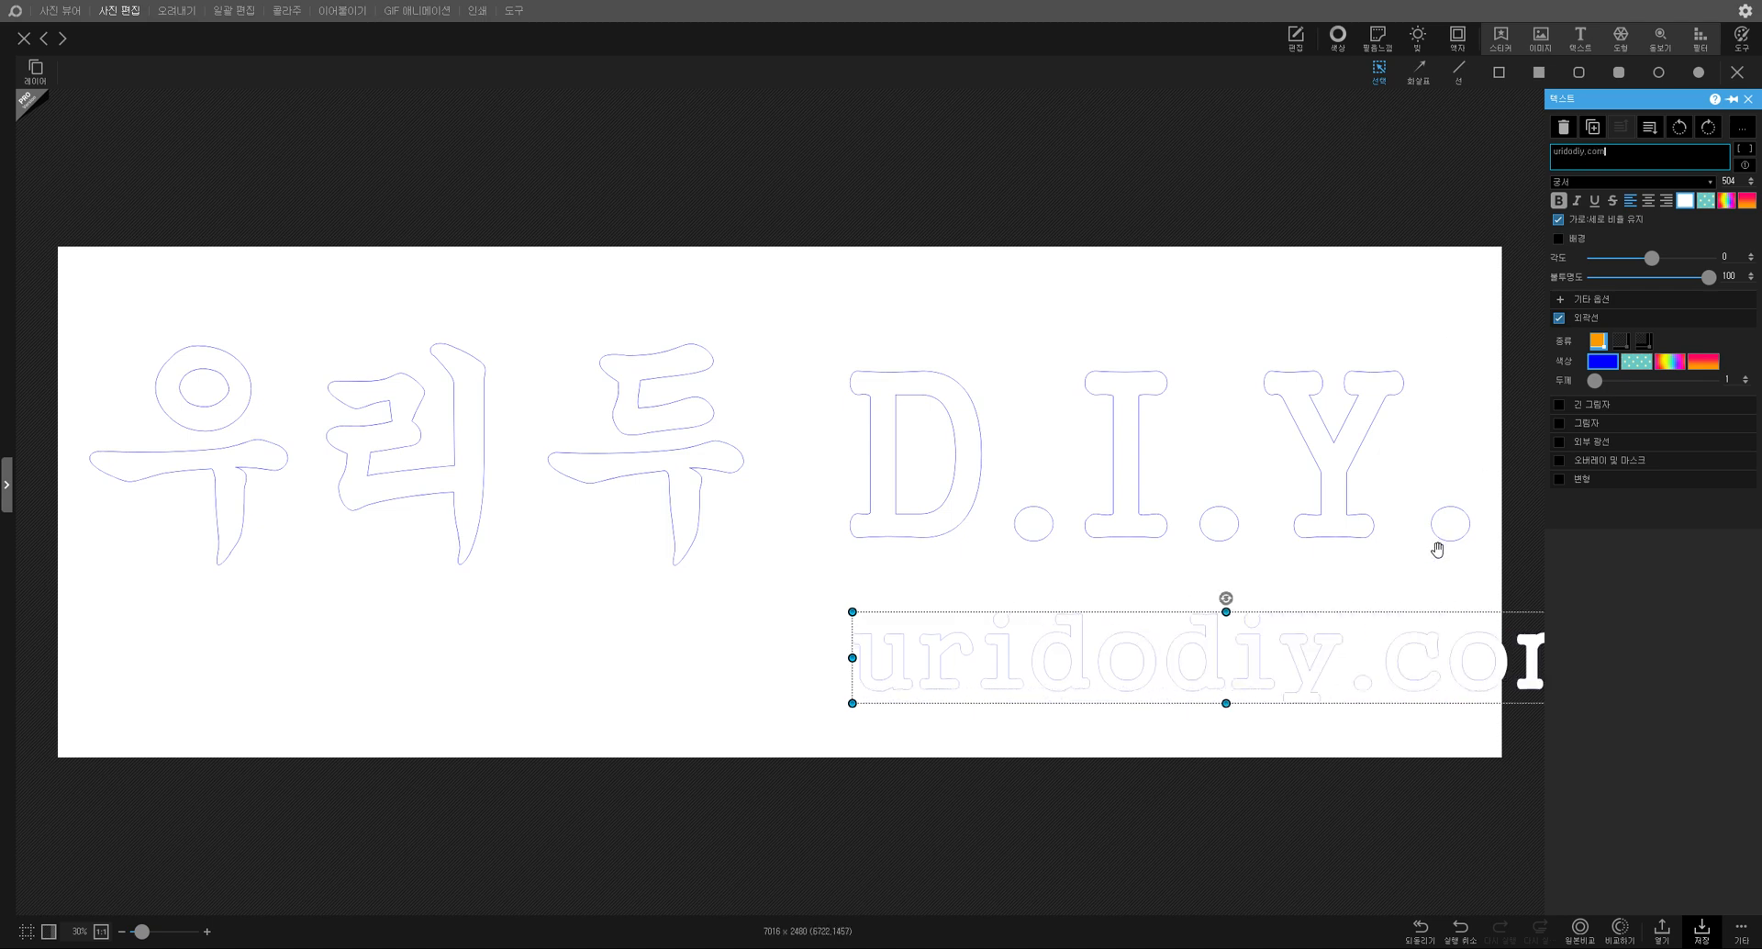
Step: Shrink the "uridodiy.com" text to about size 404, align it under the right end of the main text, and deselect it
{"action": "left_click_drag", "start_coordinate": [1318, 670], "coordinate": [1213, 663]}
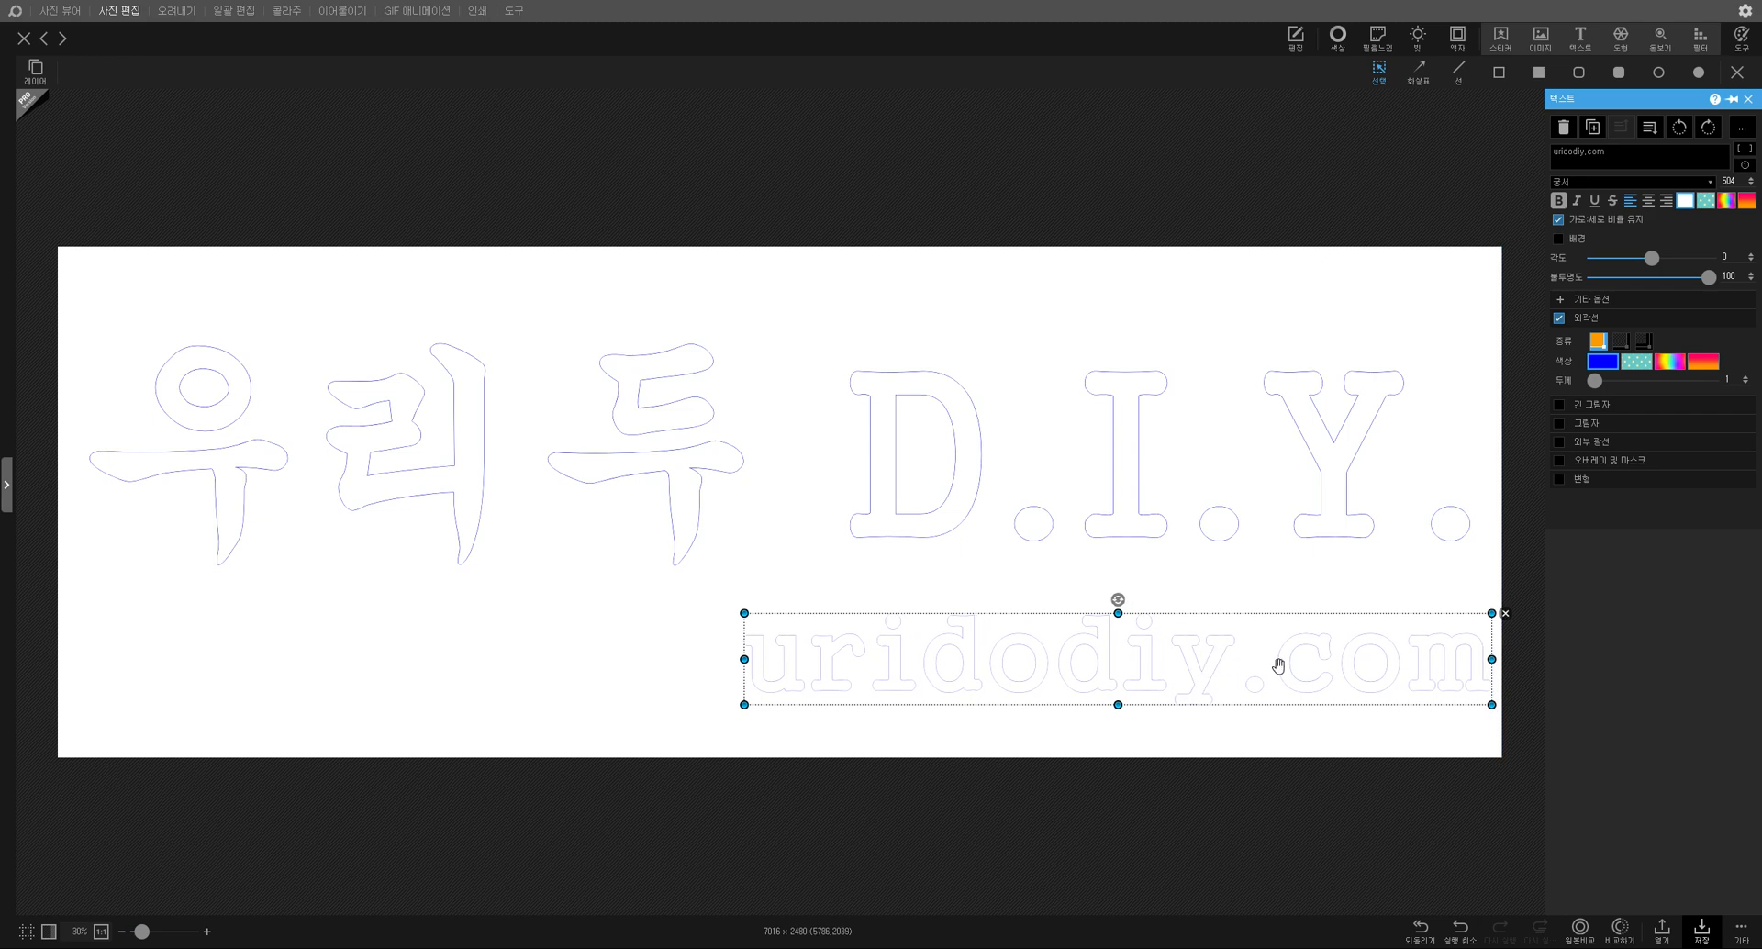
{"action": "left_click_drag", "start_coordinate": [1495, 660], "coordinate": [1340, 657]}
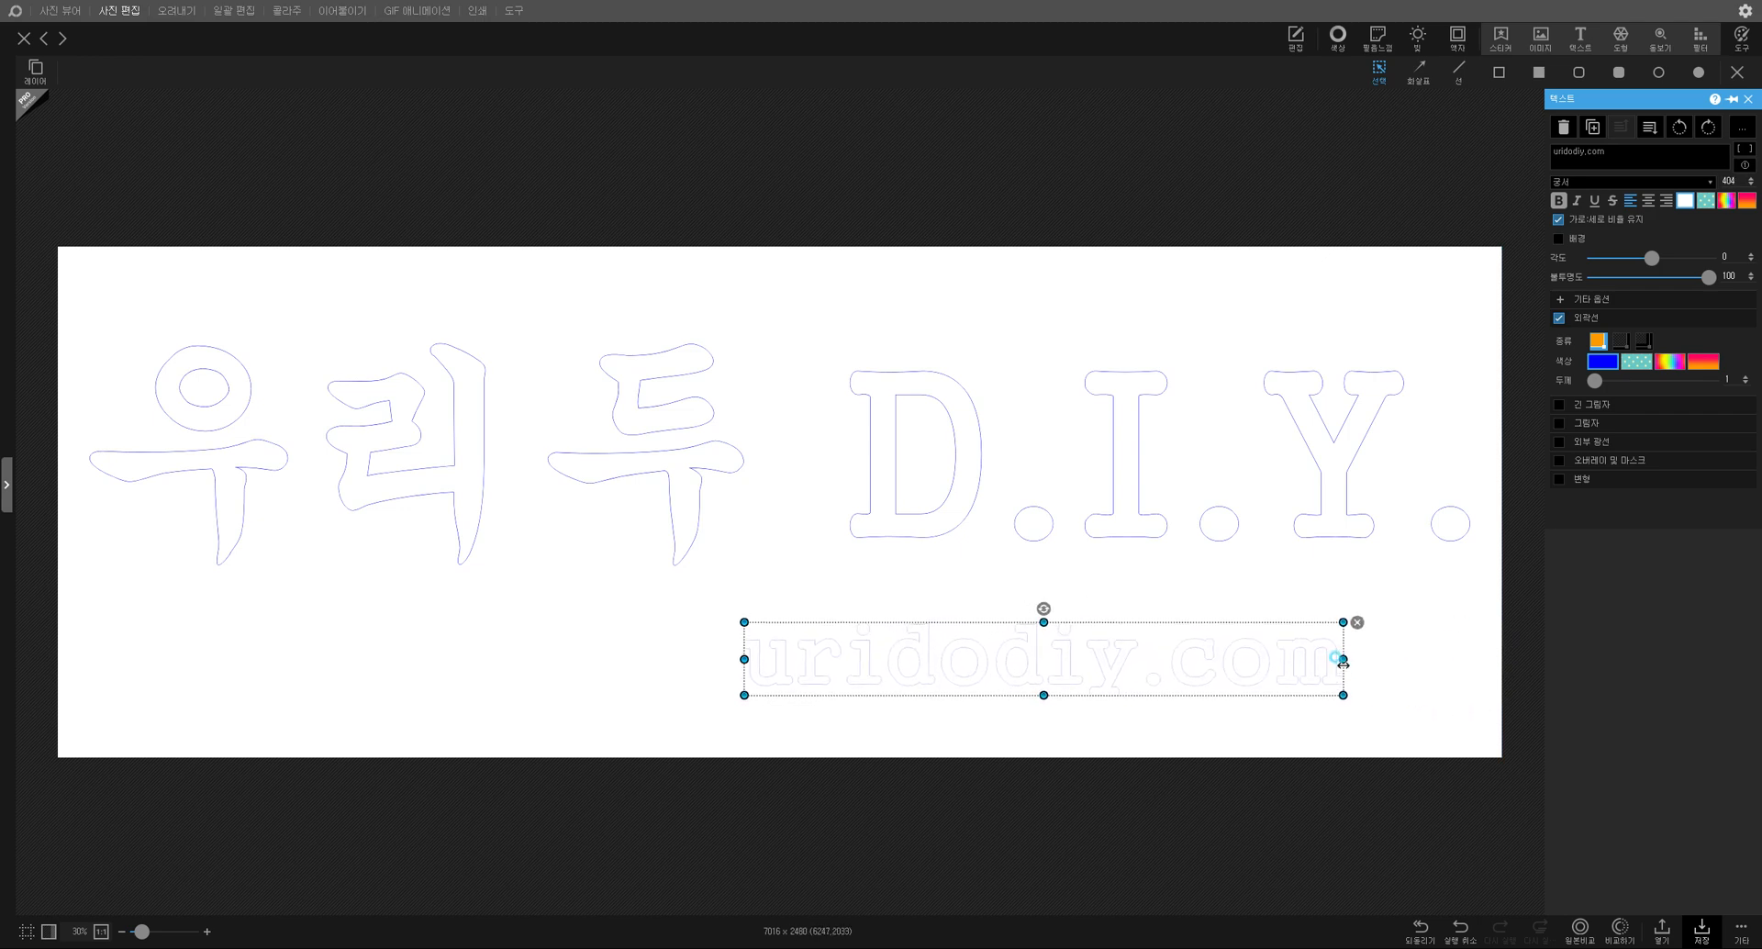
{"action": "left_click_drag", "start_coordinate": [1115, 665], "coordinate": [1232, 661]}
{"action": "left_click", "coordinate": [1126, 593]}
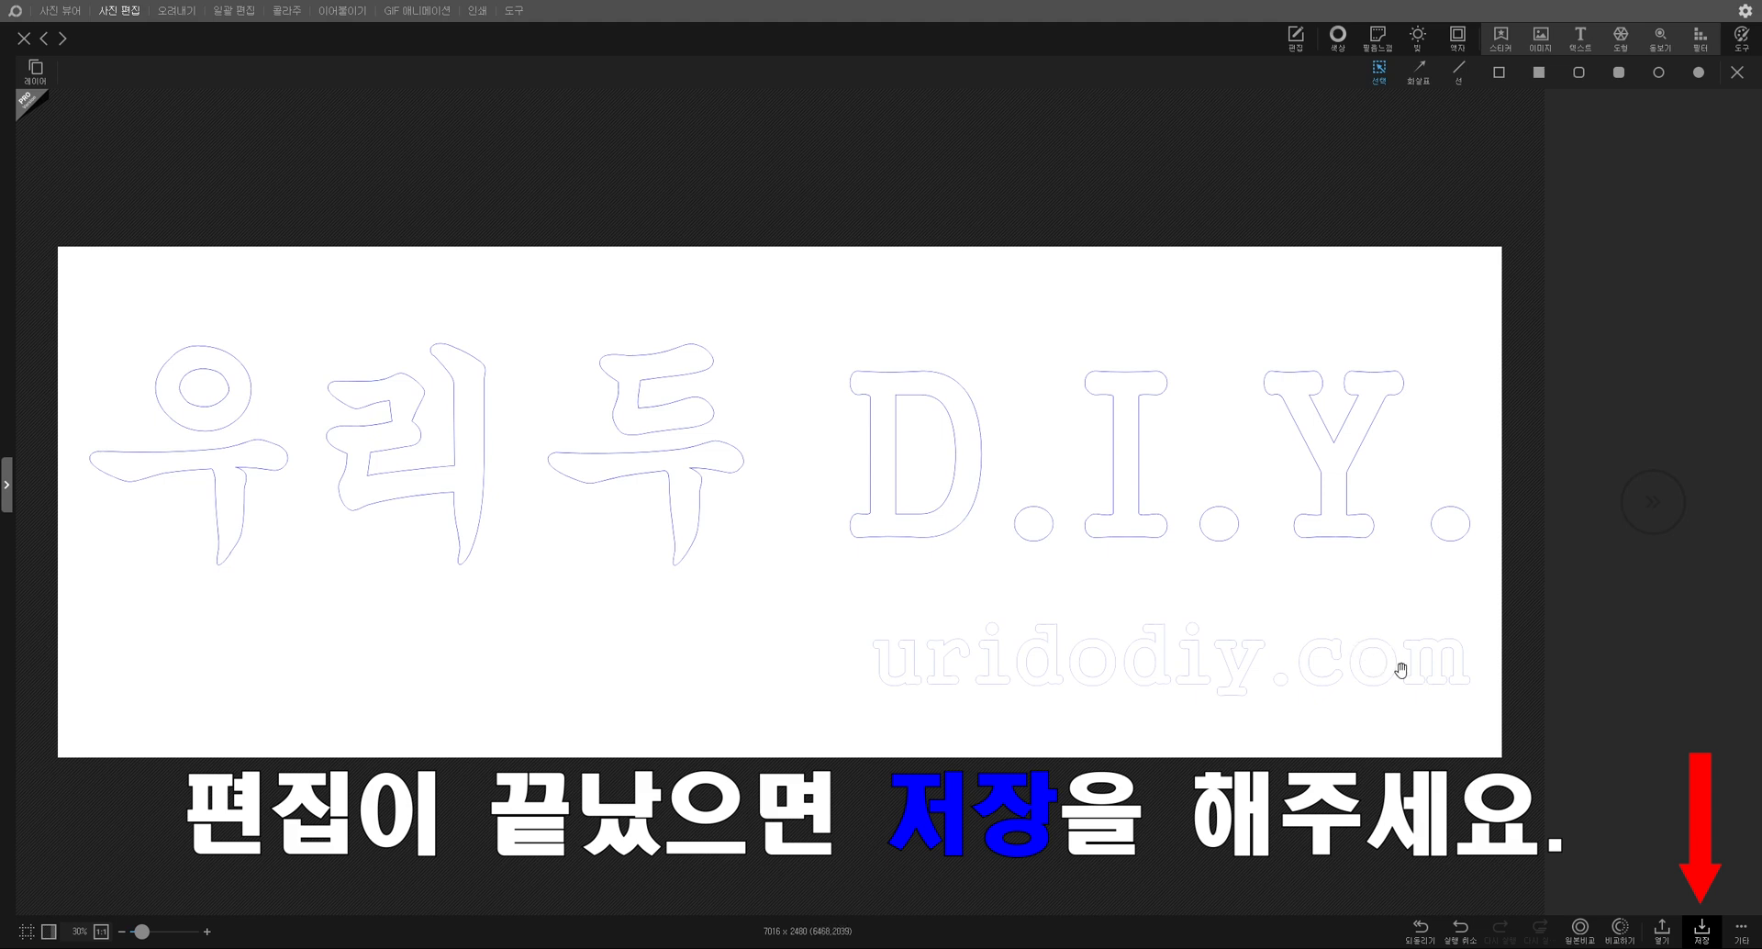
Step: Save the image as a PNG named test in the test folder inside 나무 간판, with JPEG save quality set to 100
{"action": "left_click", "coordinate": [1699, 932]}
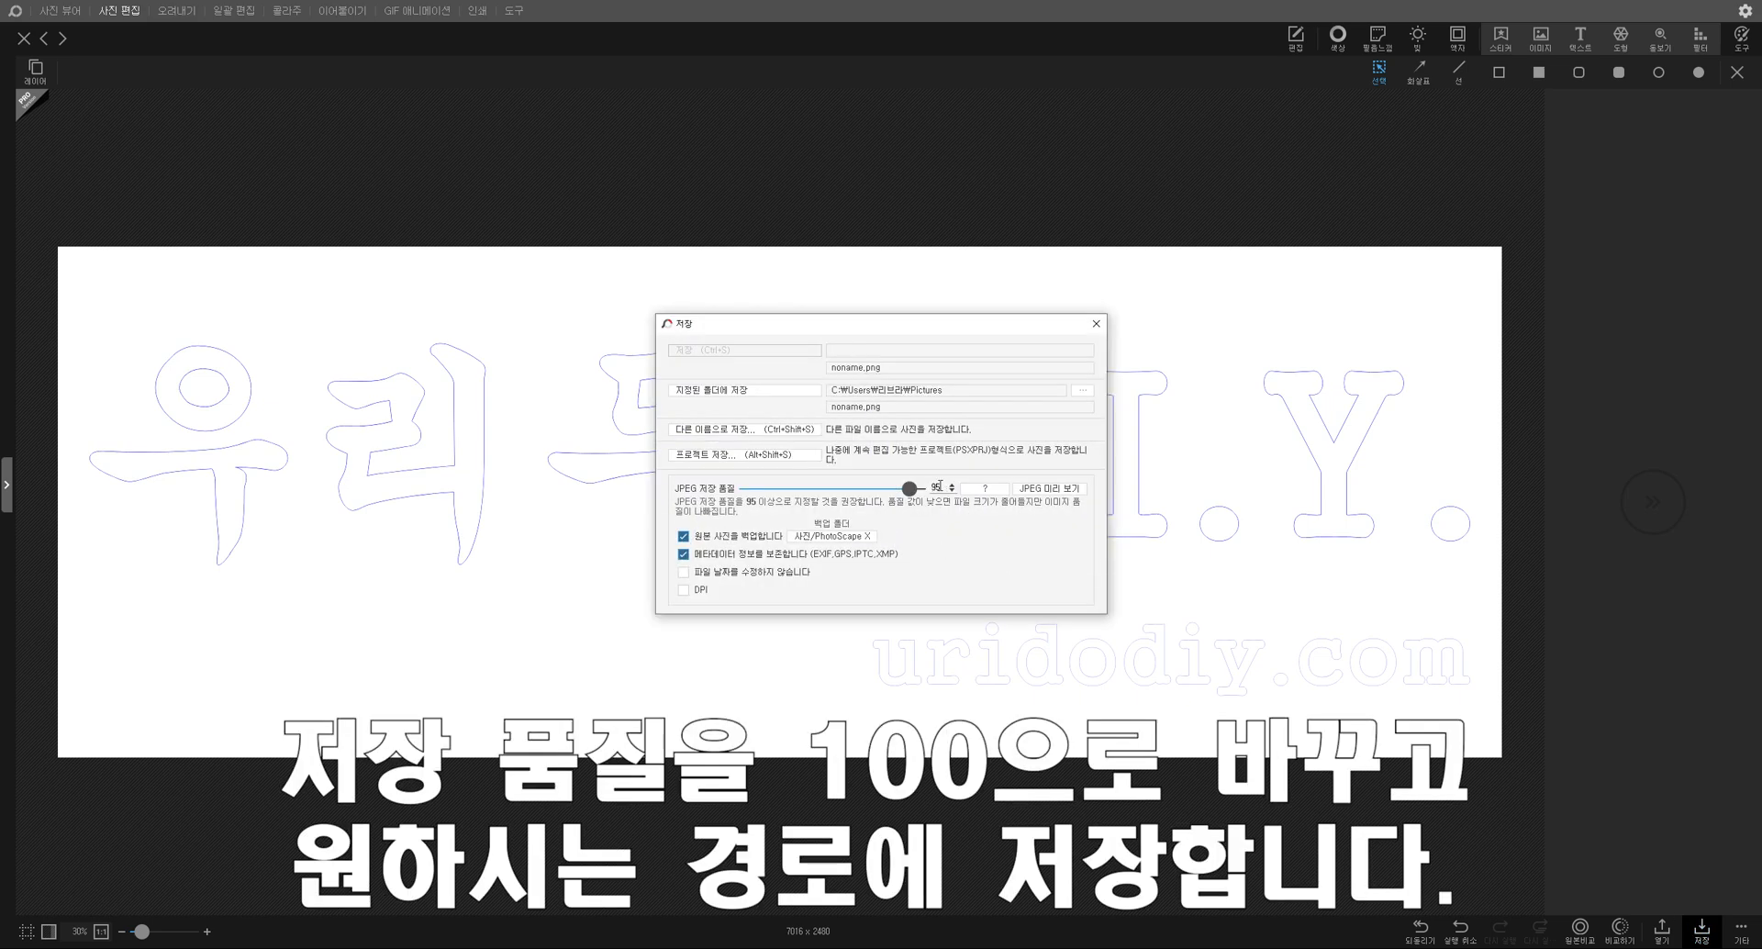
{"action": "left_click_drag", "start_coordinate": [910, 493], "coordinate": [939, 490]}
{"action": "left_click", "coordinate": [775, 430]}
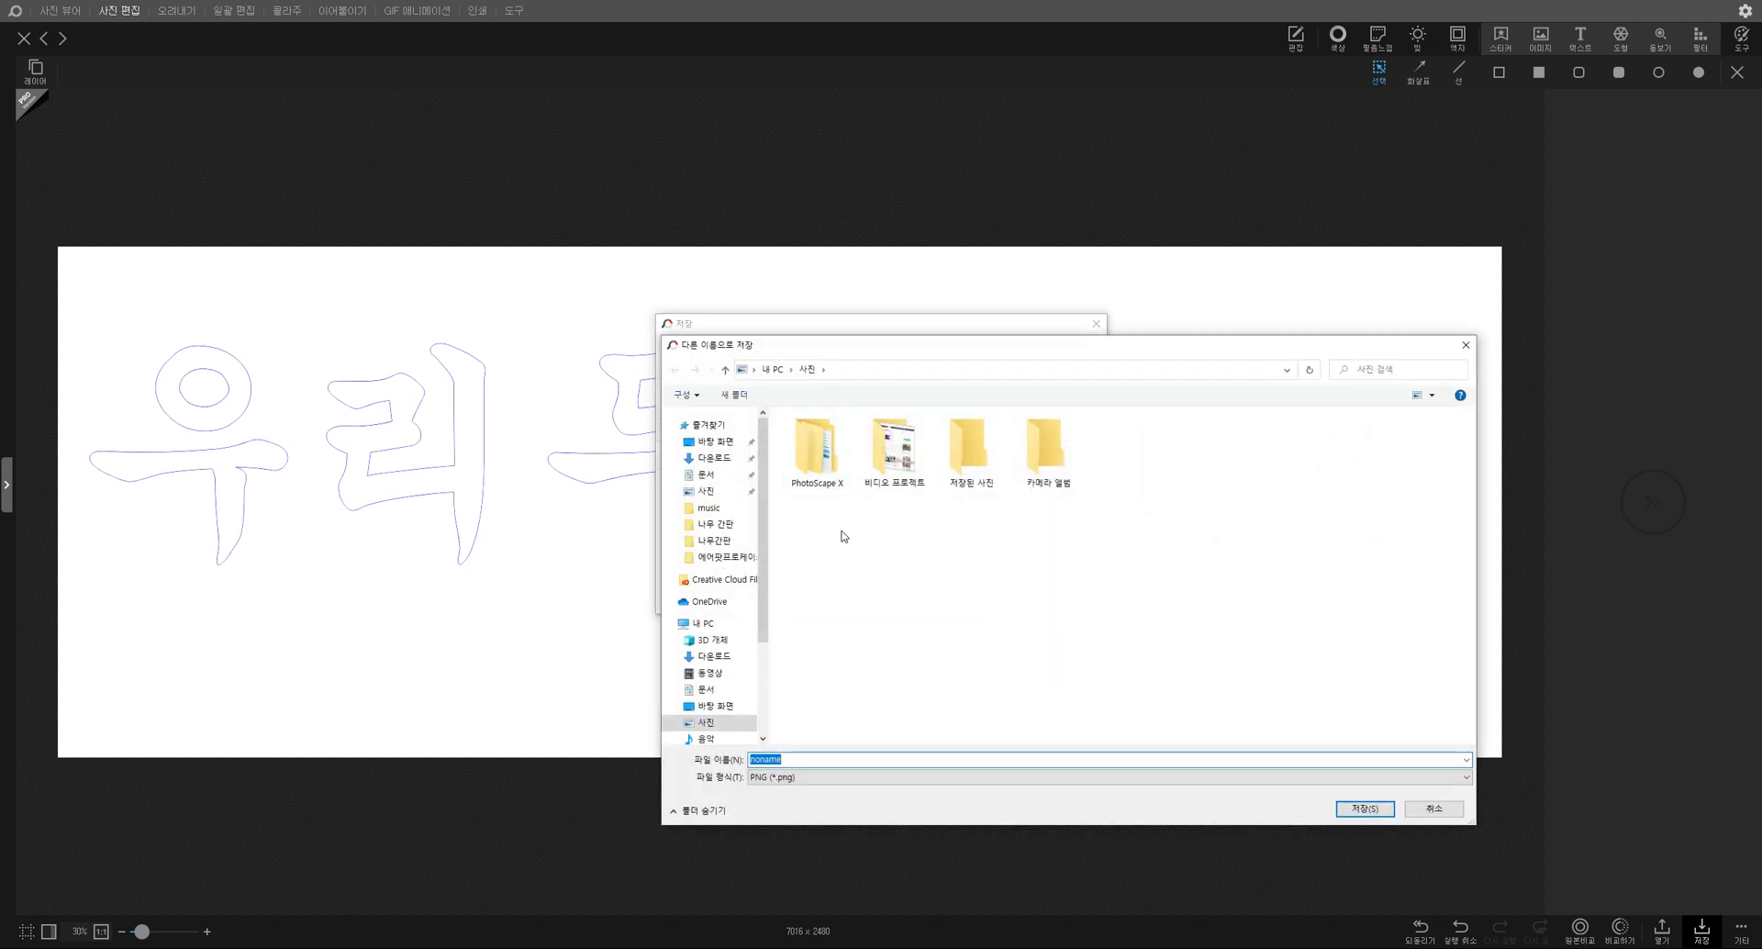
{"action": "left_click", "coordinate": [715, 524]}
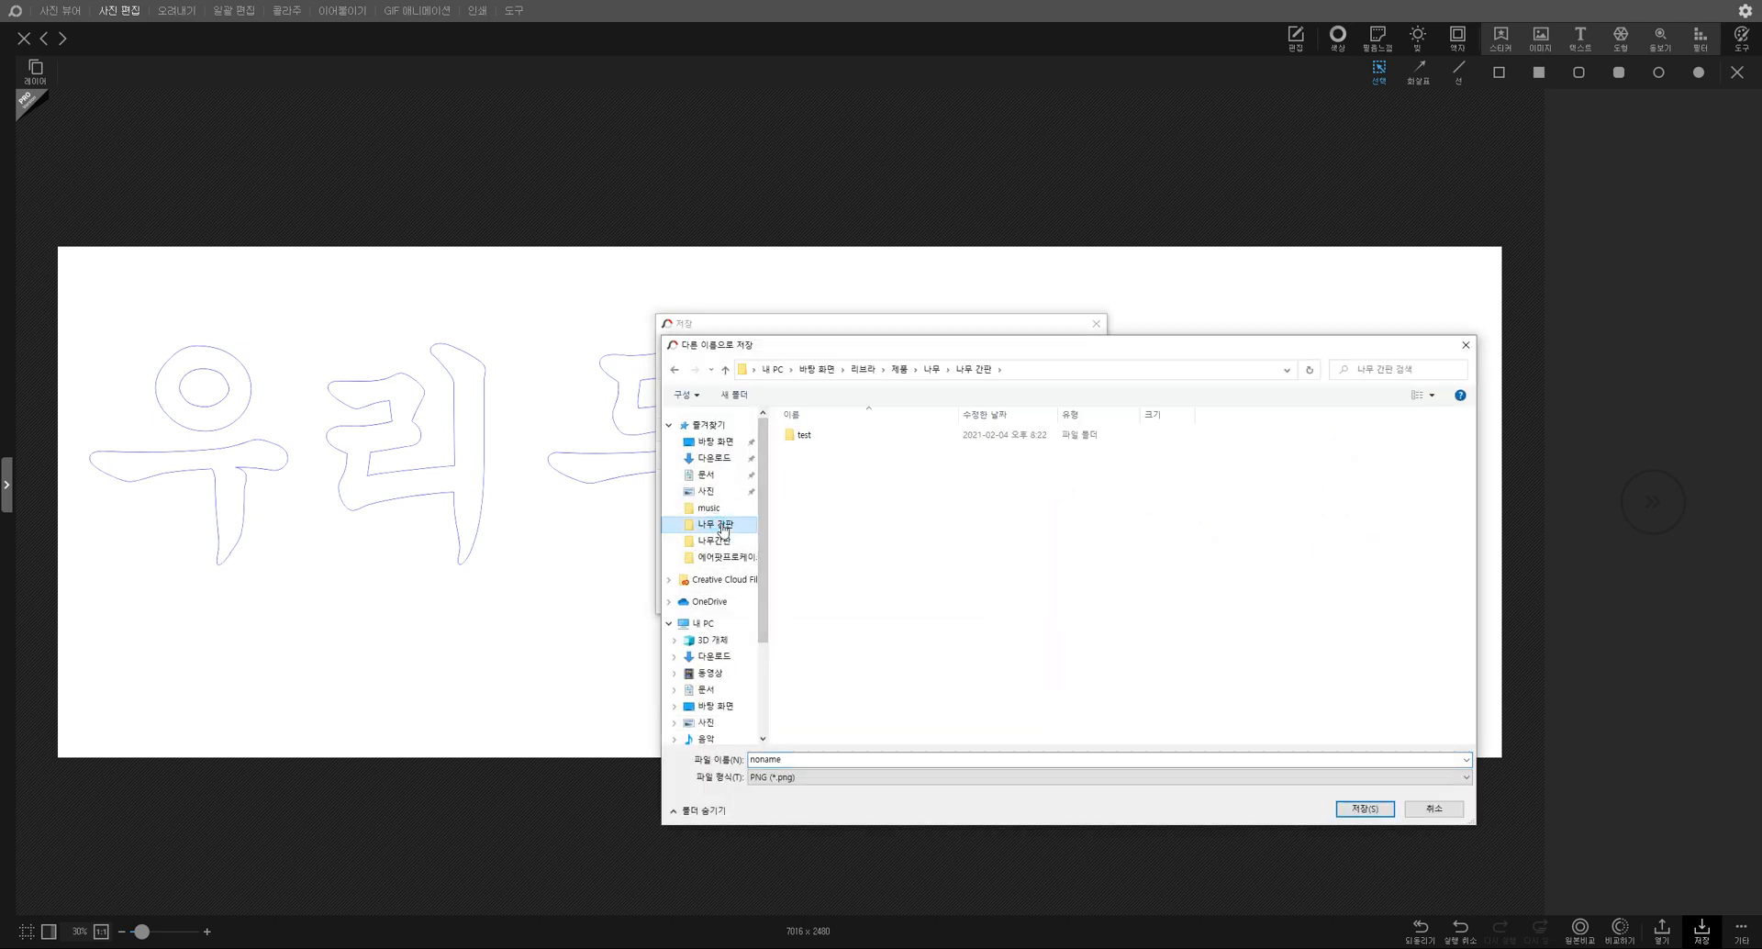
{"action": "double_click", "coordinate": [811, 437]}
{"action": "left_click", "coordinate": [804, 758]}
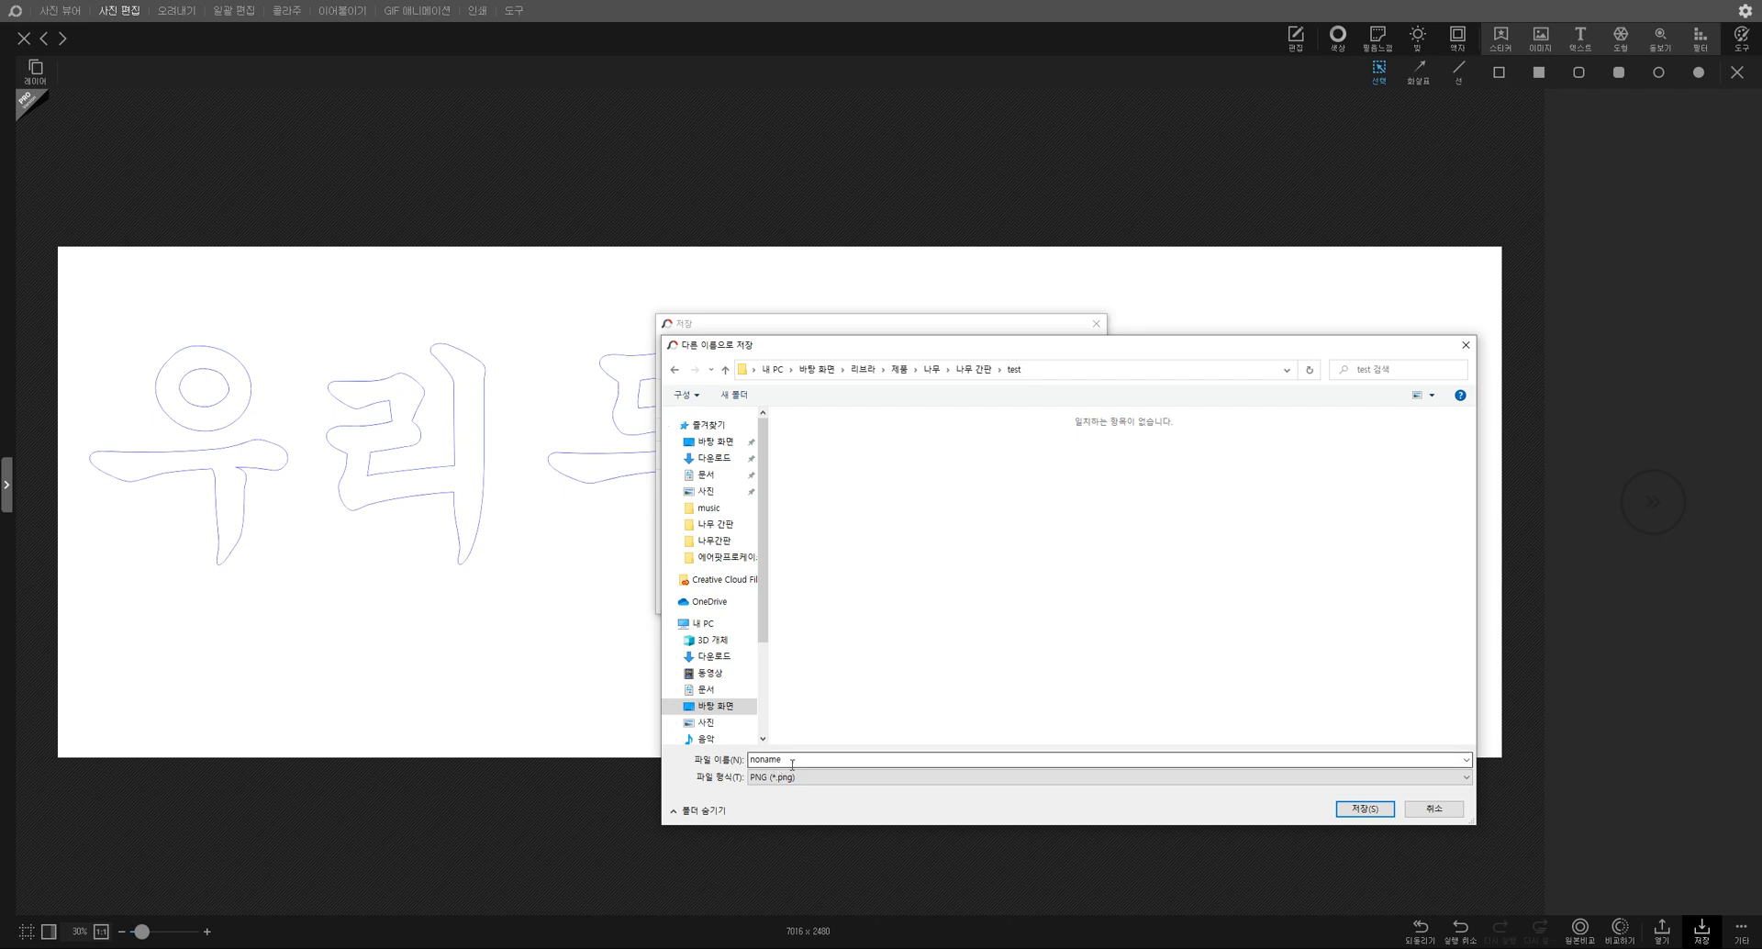
{"action": "type", "text": "test"}
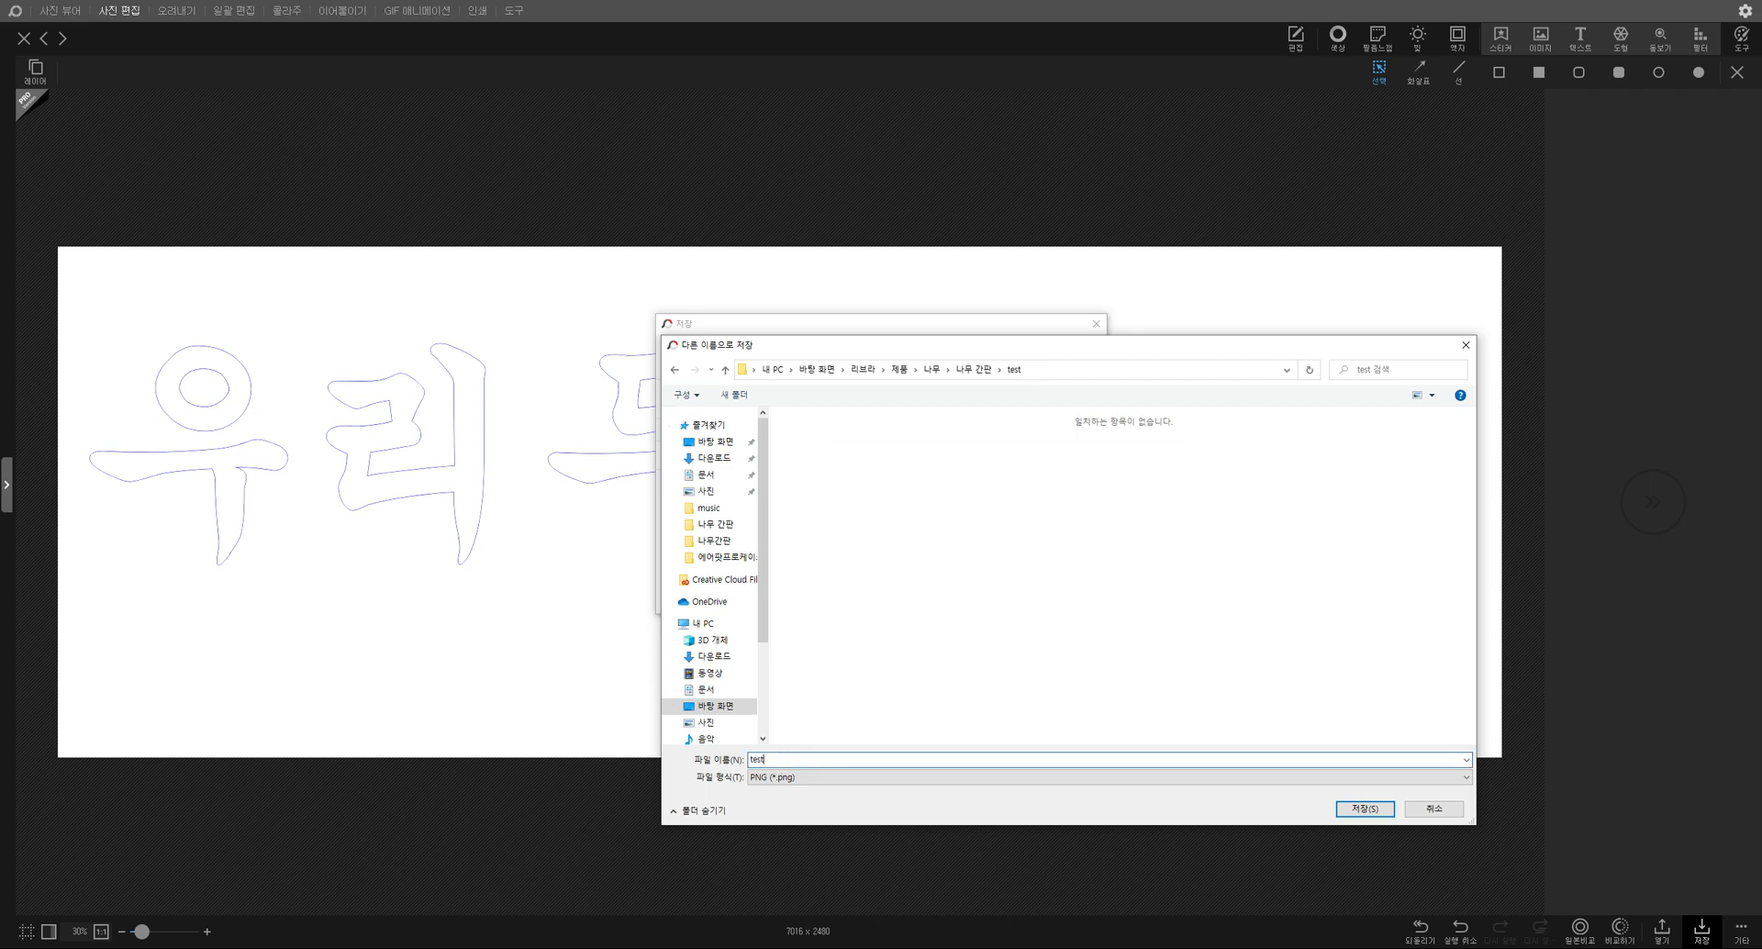
{"action": "left_click", "coordinate": [1365, 809]}
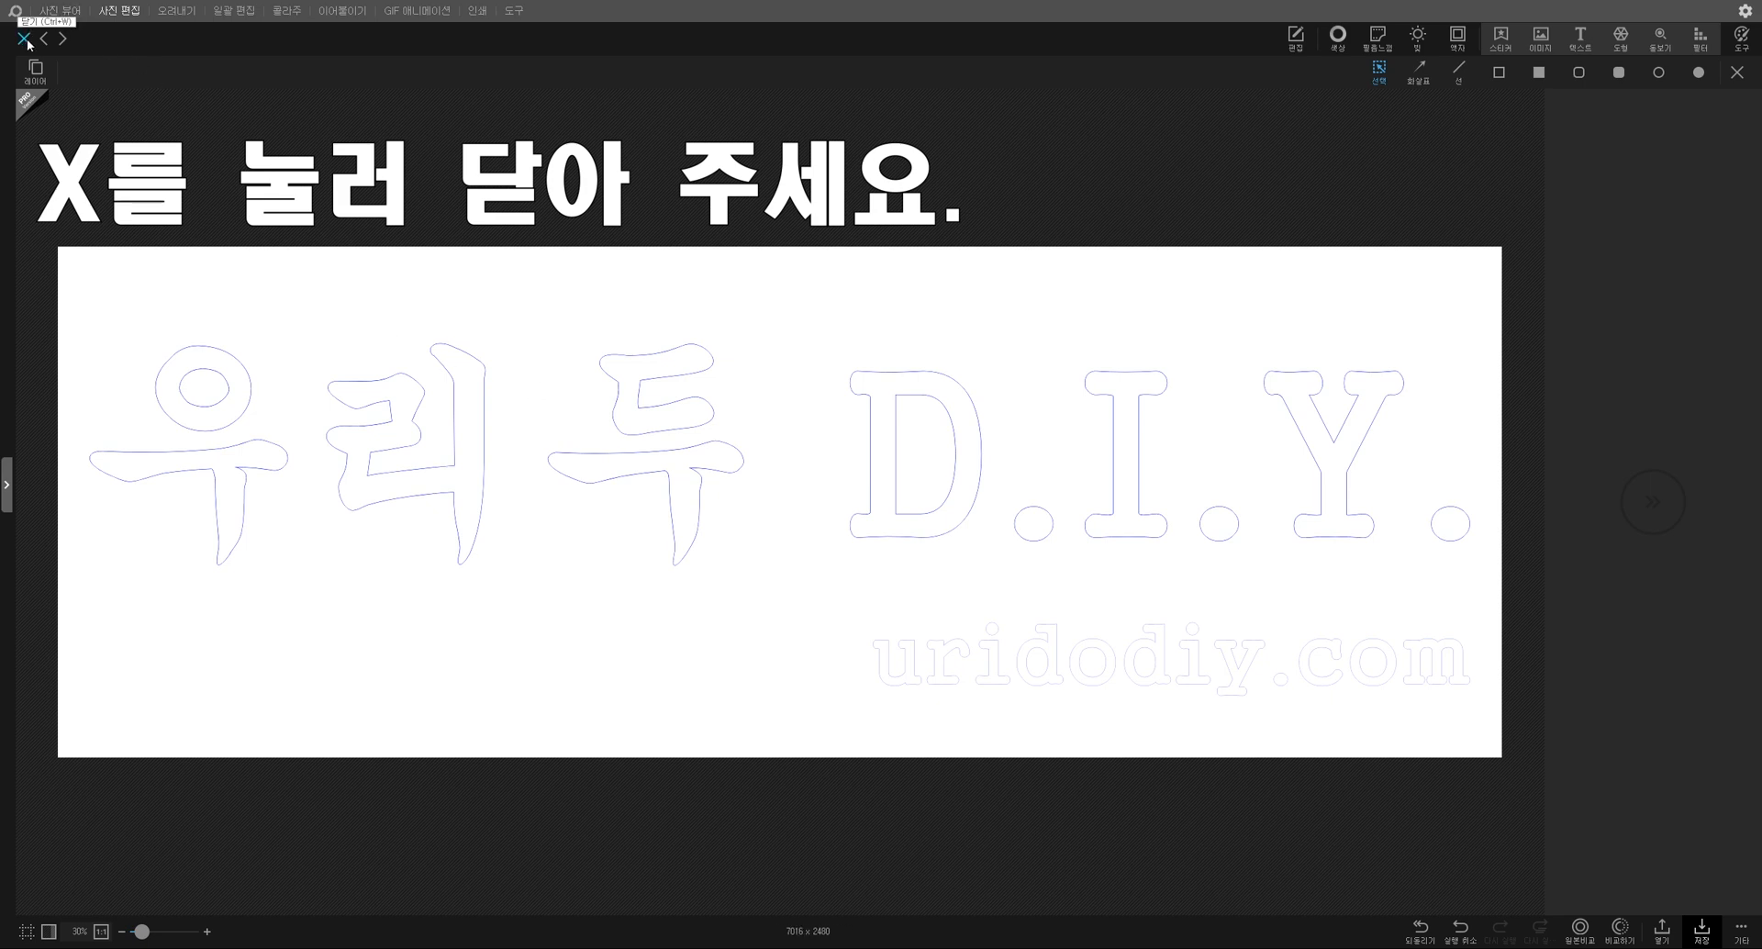
Step: Close the current image and open the saved test.png from the test folder inside 나무 간판
{"action": "left_click", "coordinate": [885, 406]}
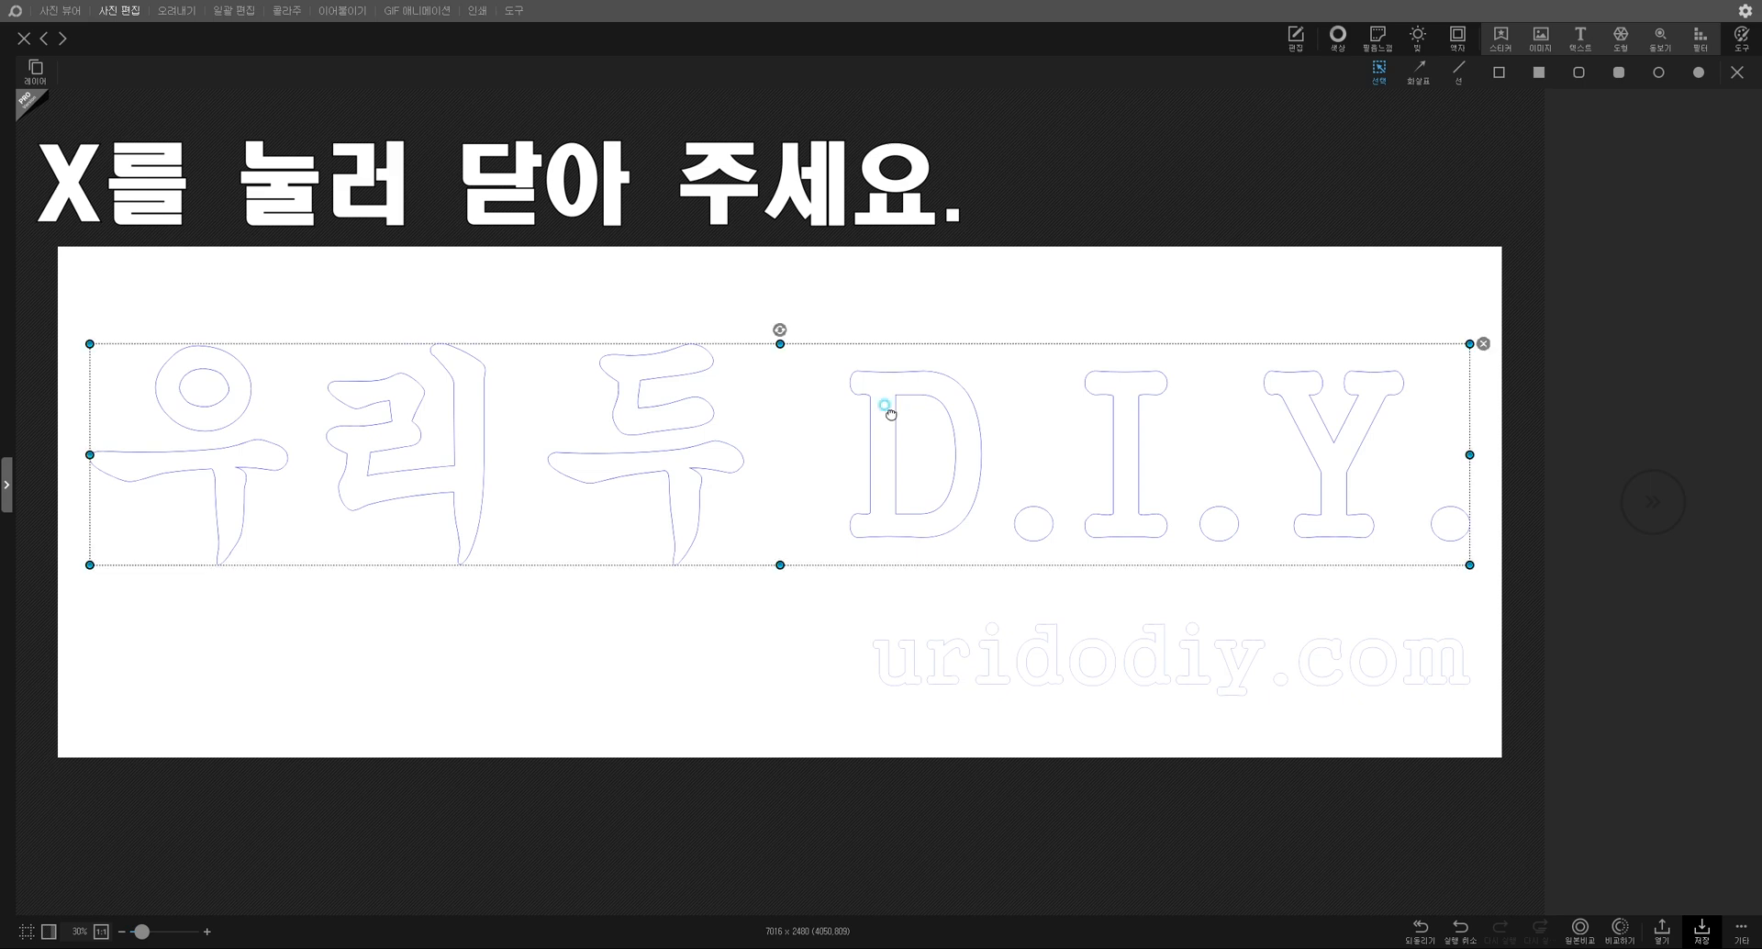
{"action": "left_click", "coordinate": [24, 39]}
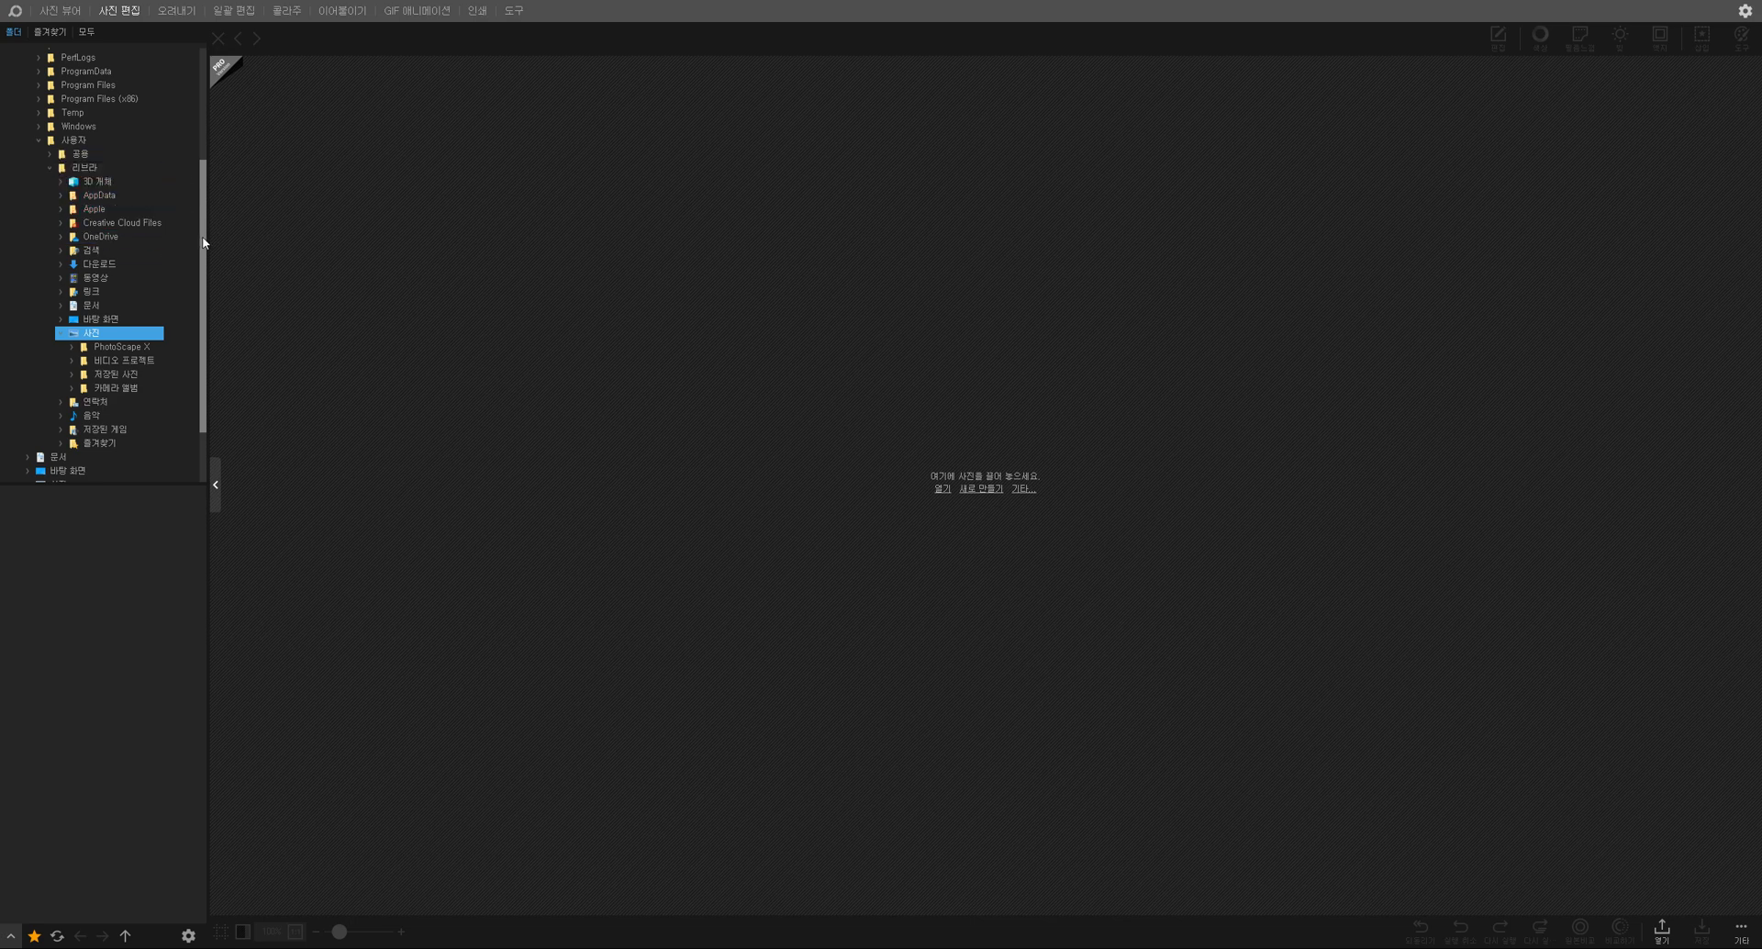
{"action": "left_click_drag", "start_coordinate": [202, 237], "coordinate": [212, 298]}
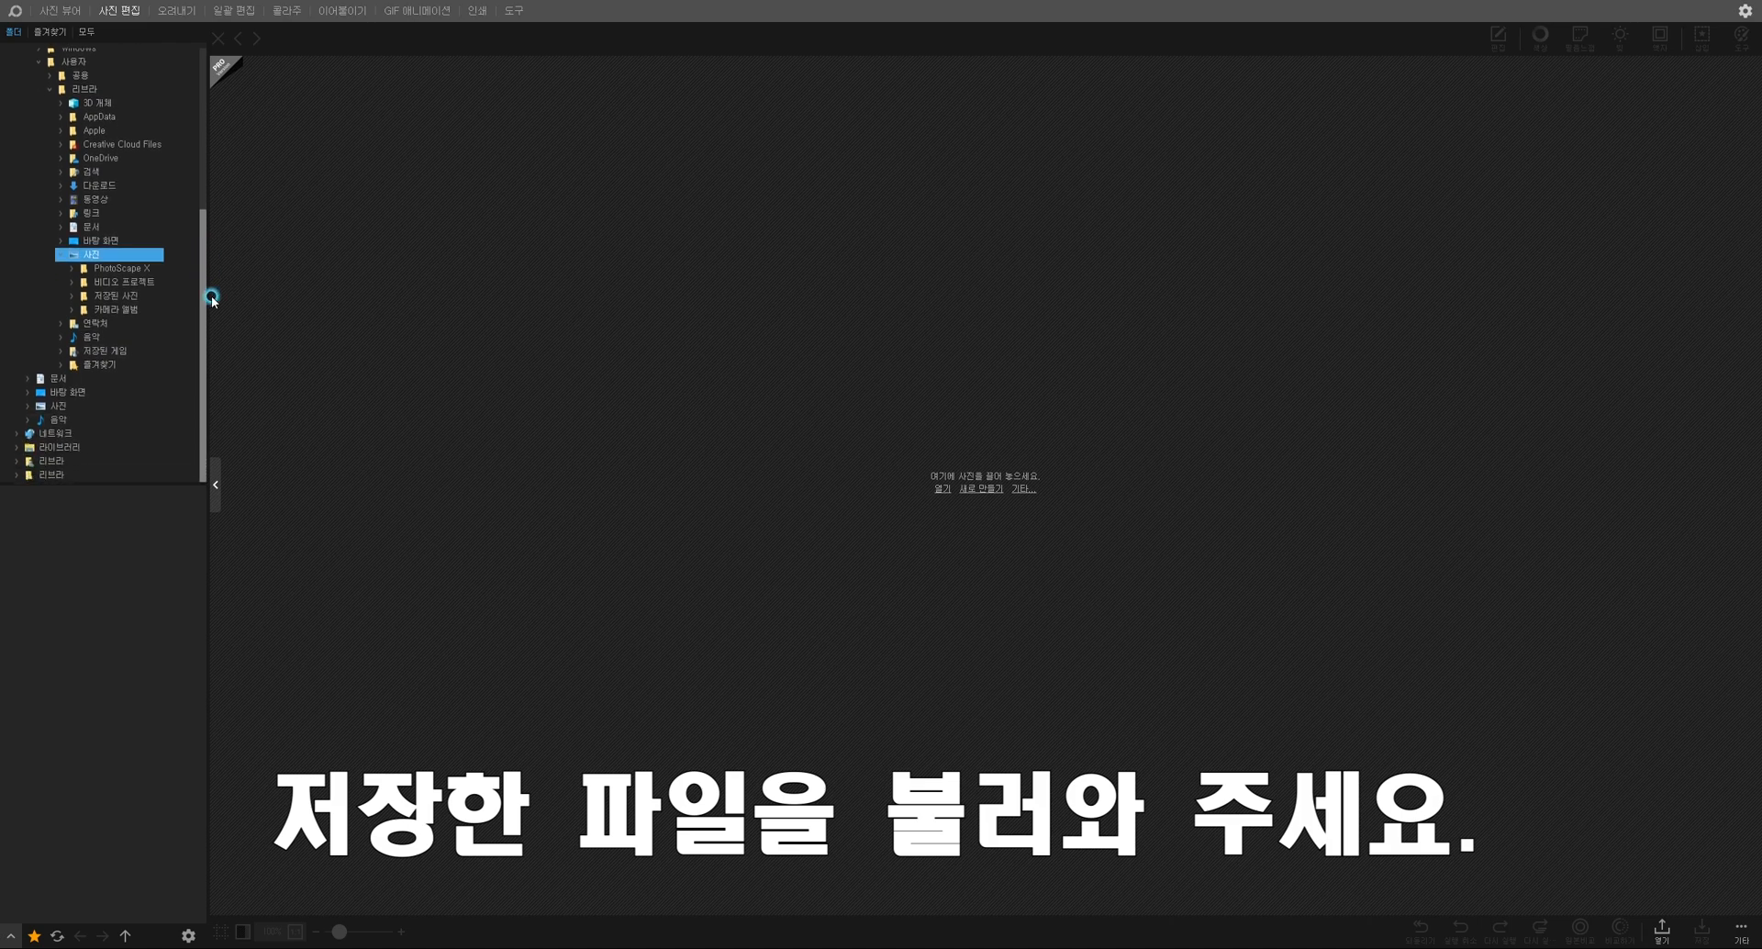
{"action": "left_click", "coordinate": [66, 392]}
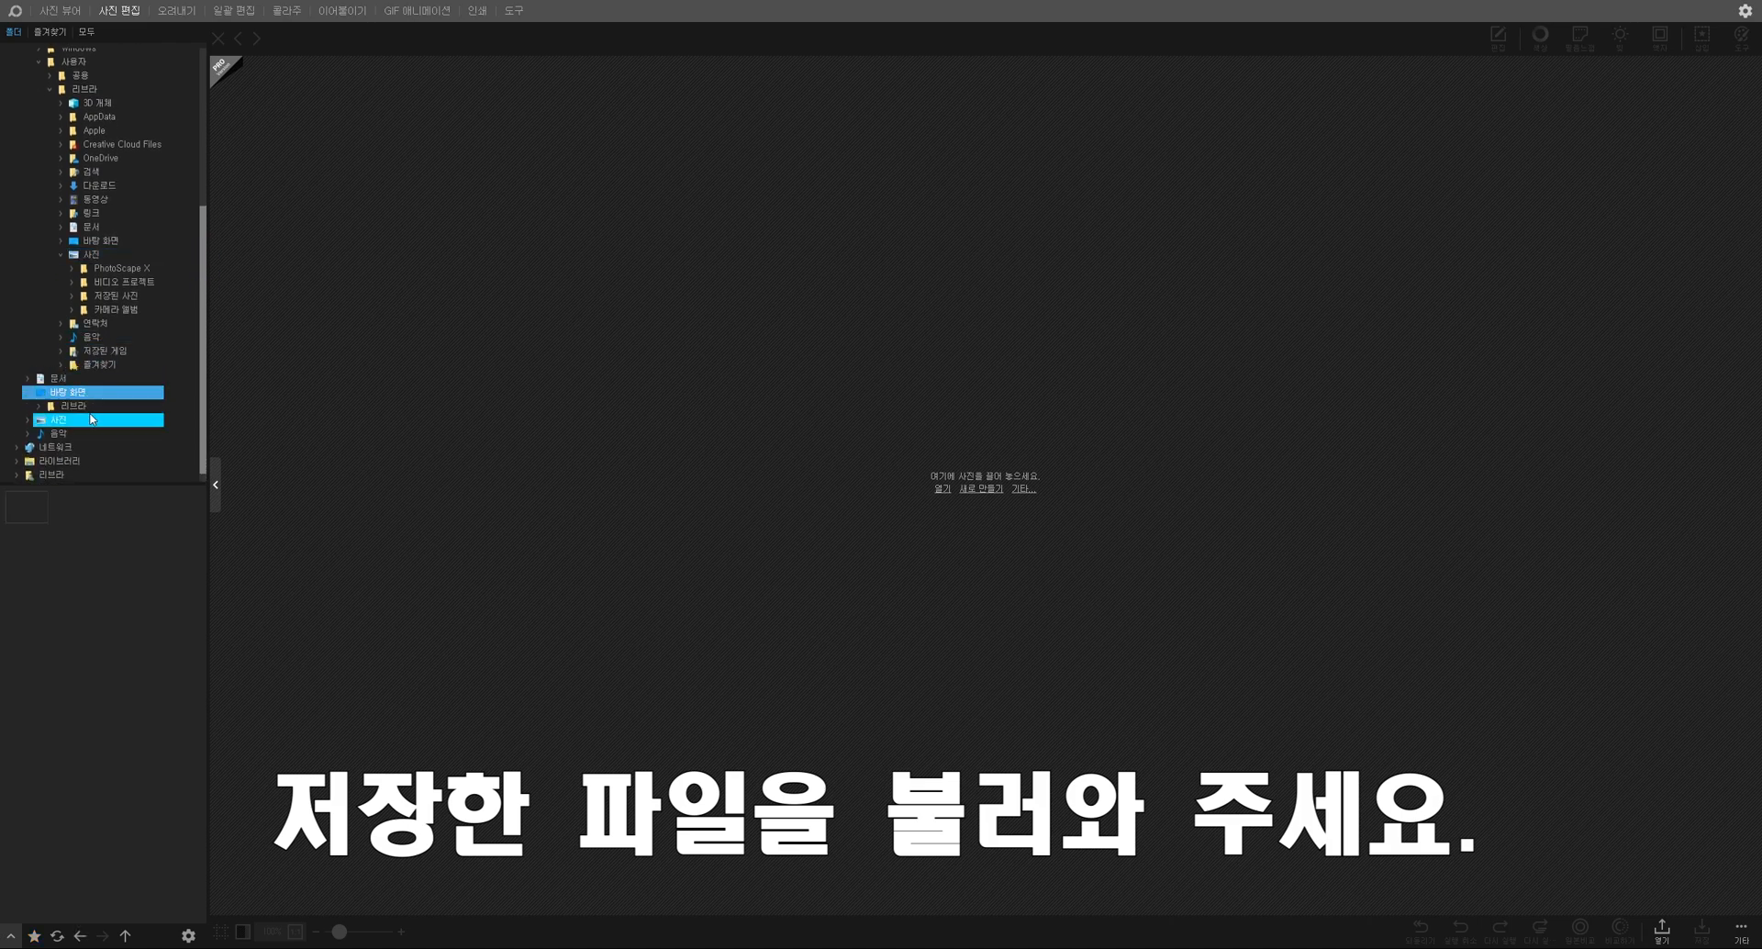
{"action": "left_click", "coordinate": [86, 405]}
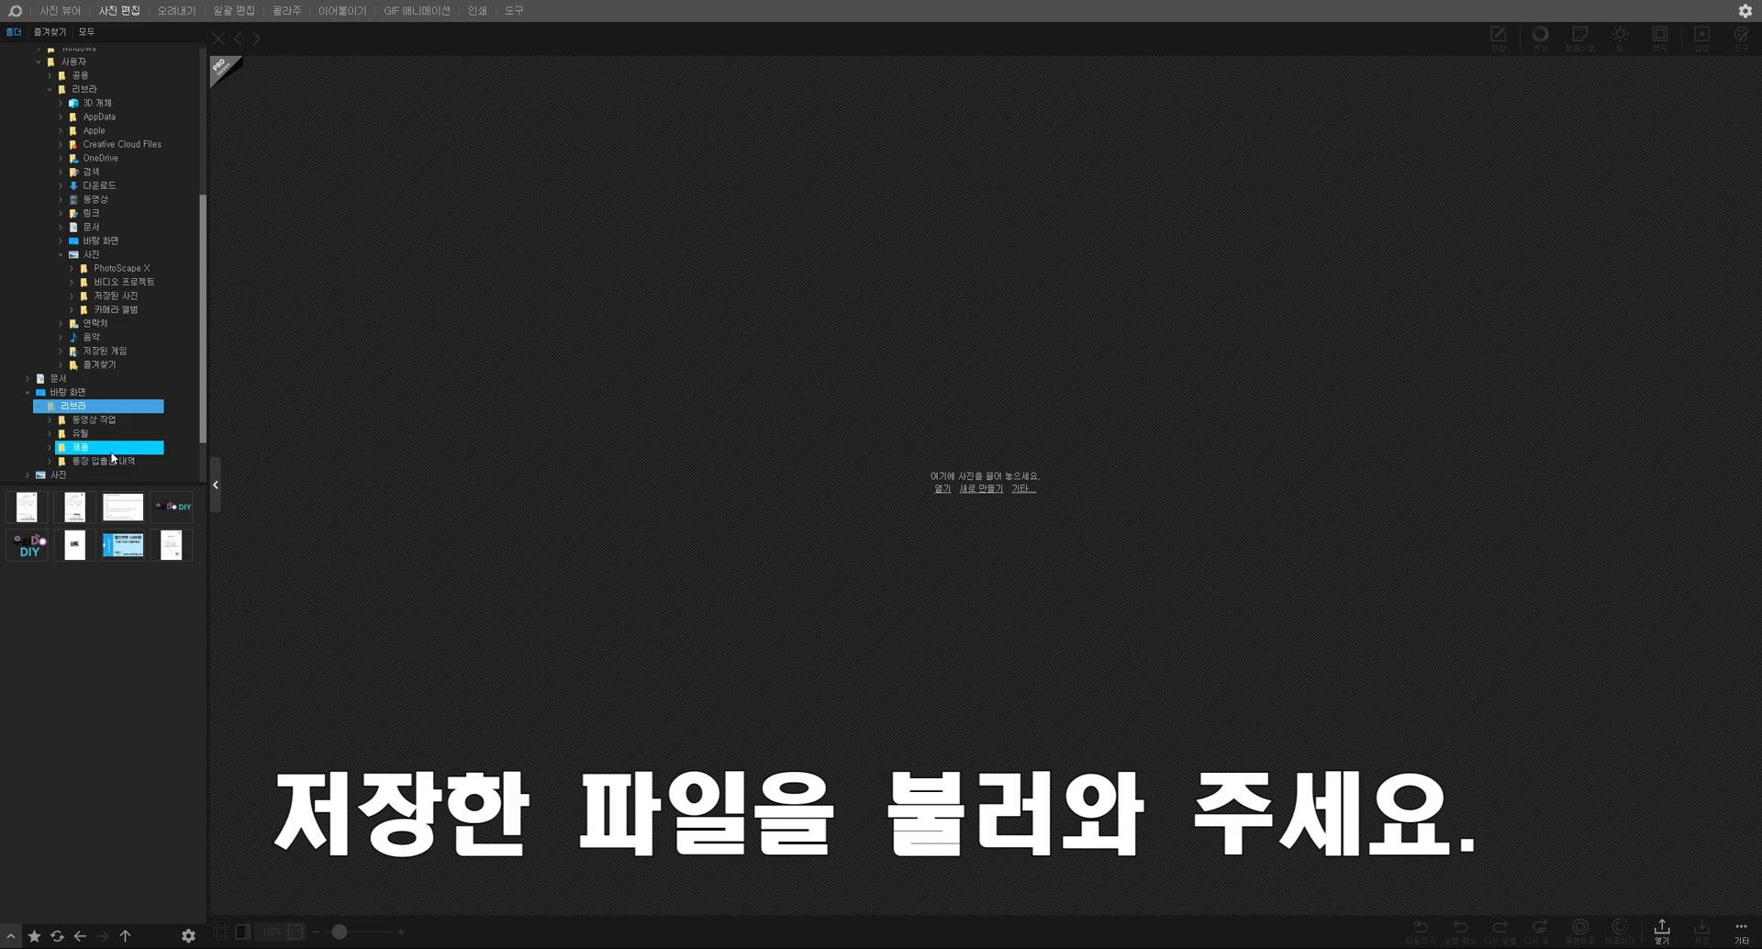
{"action": "left_click", "coordinate": [111, 450]}
{"action": "left_click", "coordinate": [110, 436]}
{"action": "left_click", "coordinate": [130, 398]}
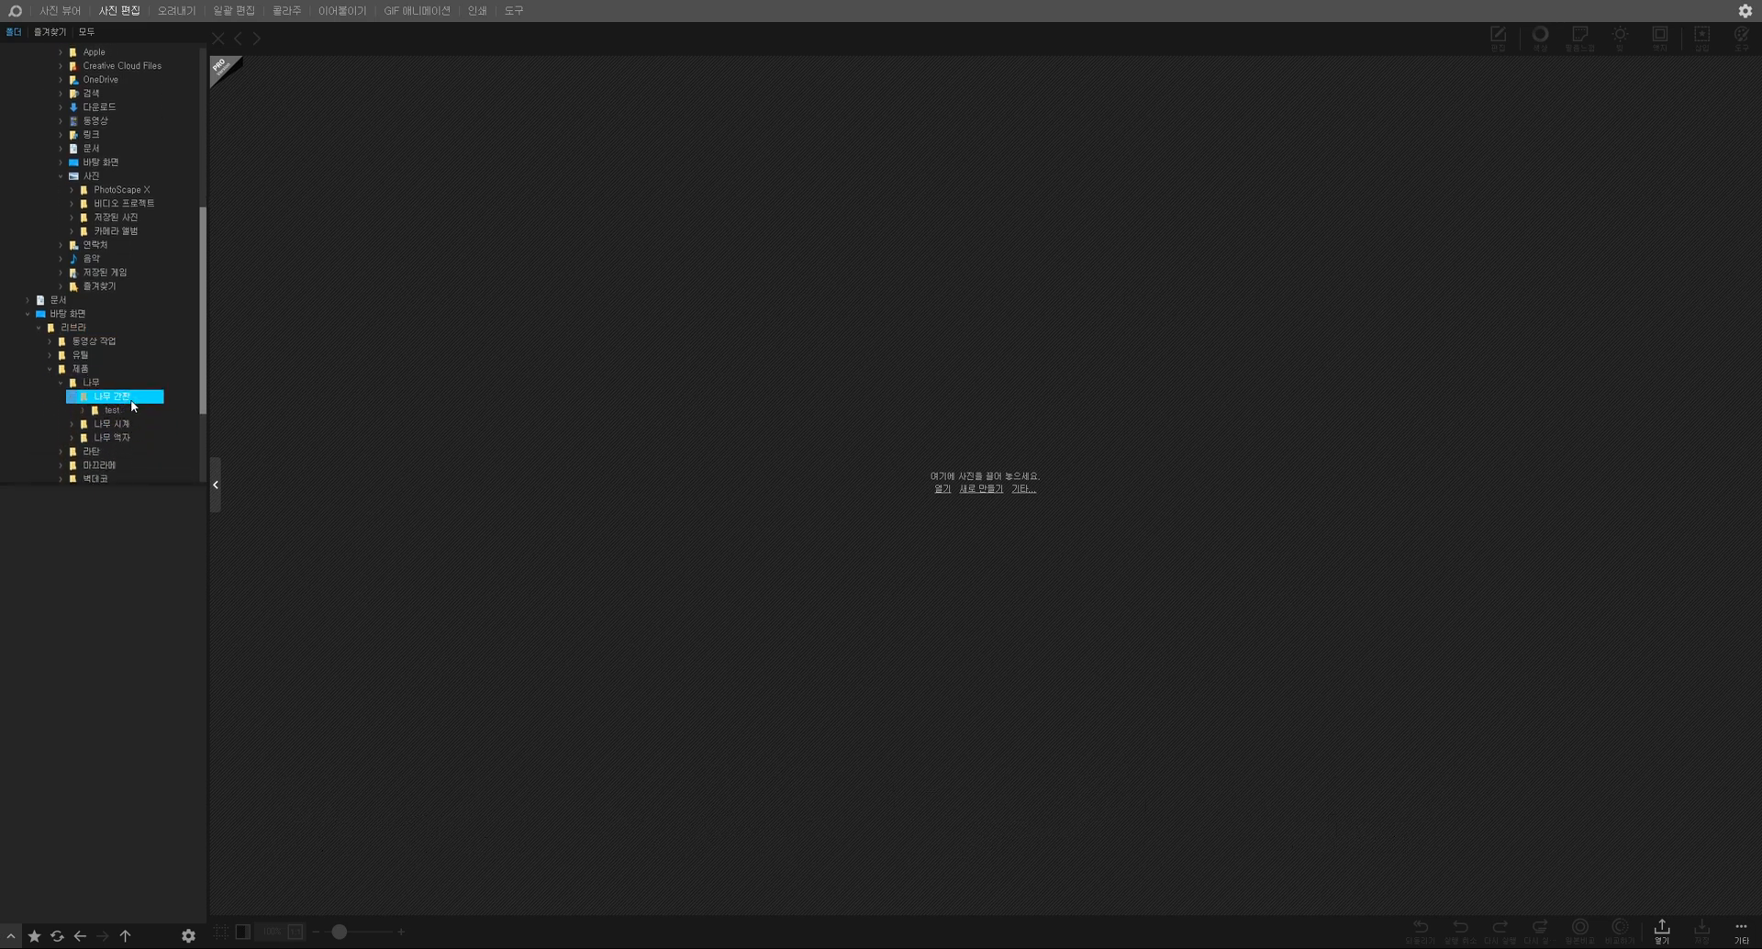
{"action": "left_click", "coordinate": [122, 410]}
{"action": "left_click_drag", "start_coordinate": [28, 505], "coordinate": [892, 413]}
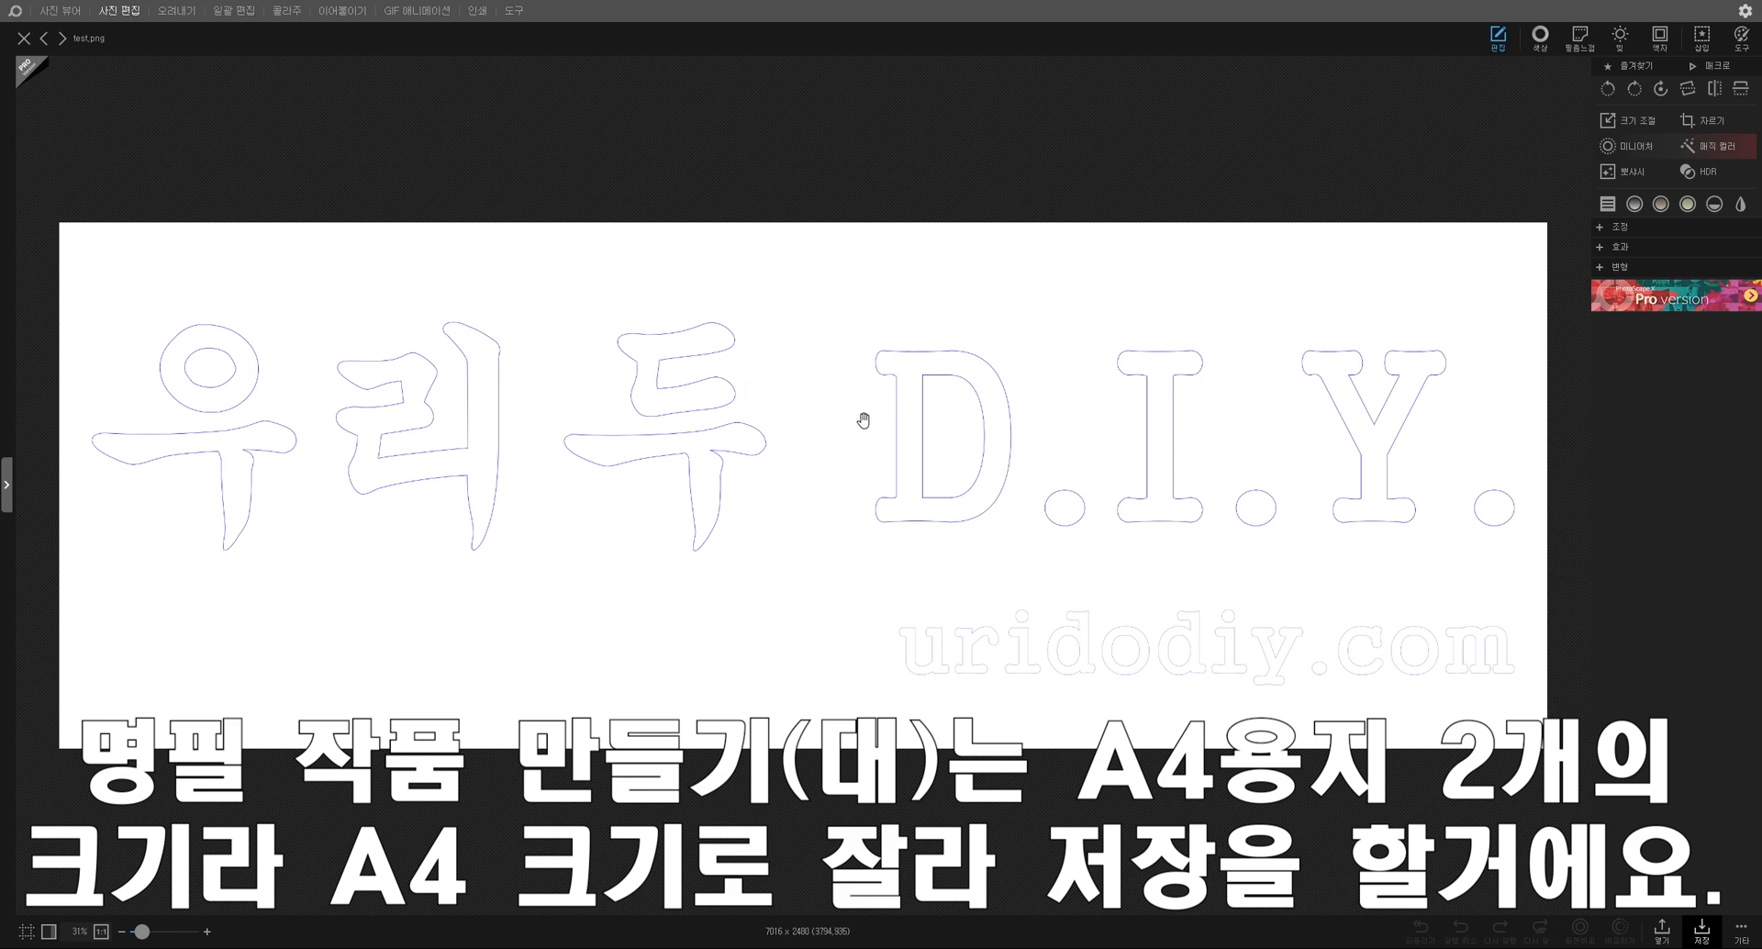
Step: Select the left half of the image with an A4 (210 x 297) crop ratio and save that selection as the PNG test-crop1
{"action": "left_click", "coordinate": [1708, 124]}
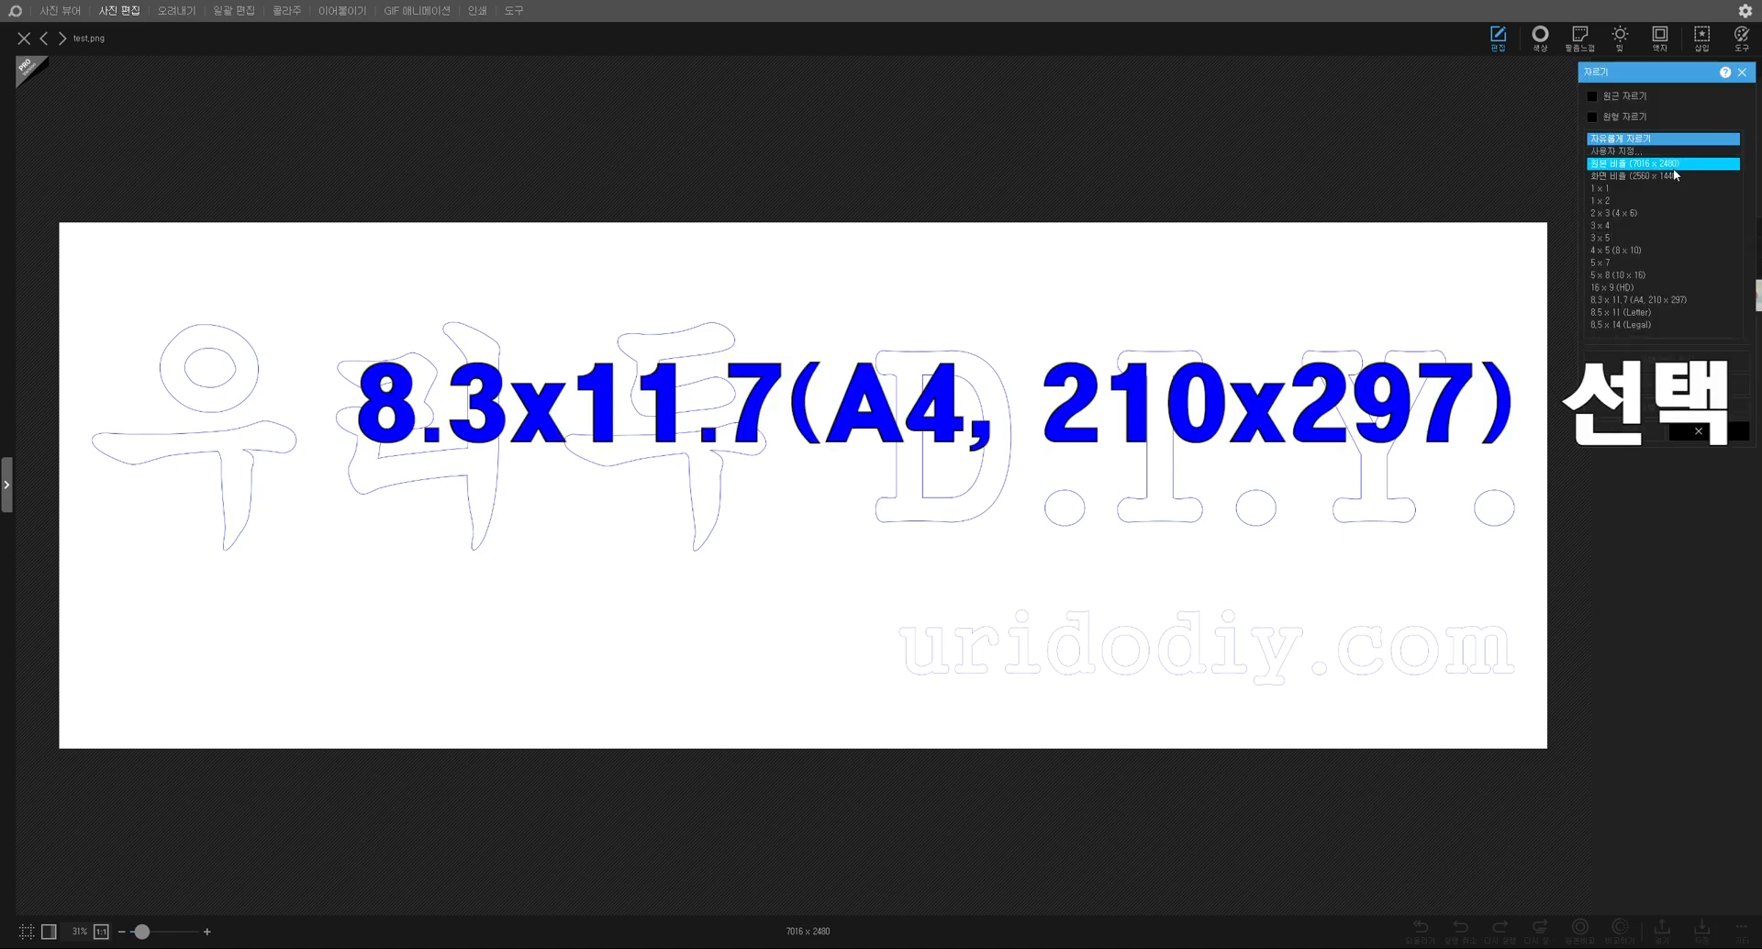
{"action": "left_click", "coordinate": [1624, 301]}
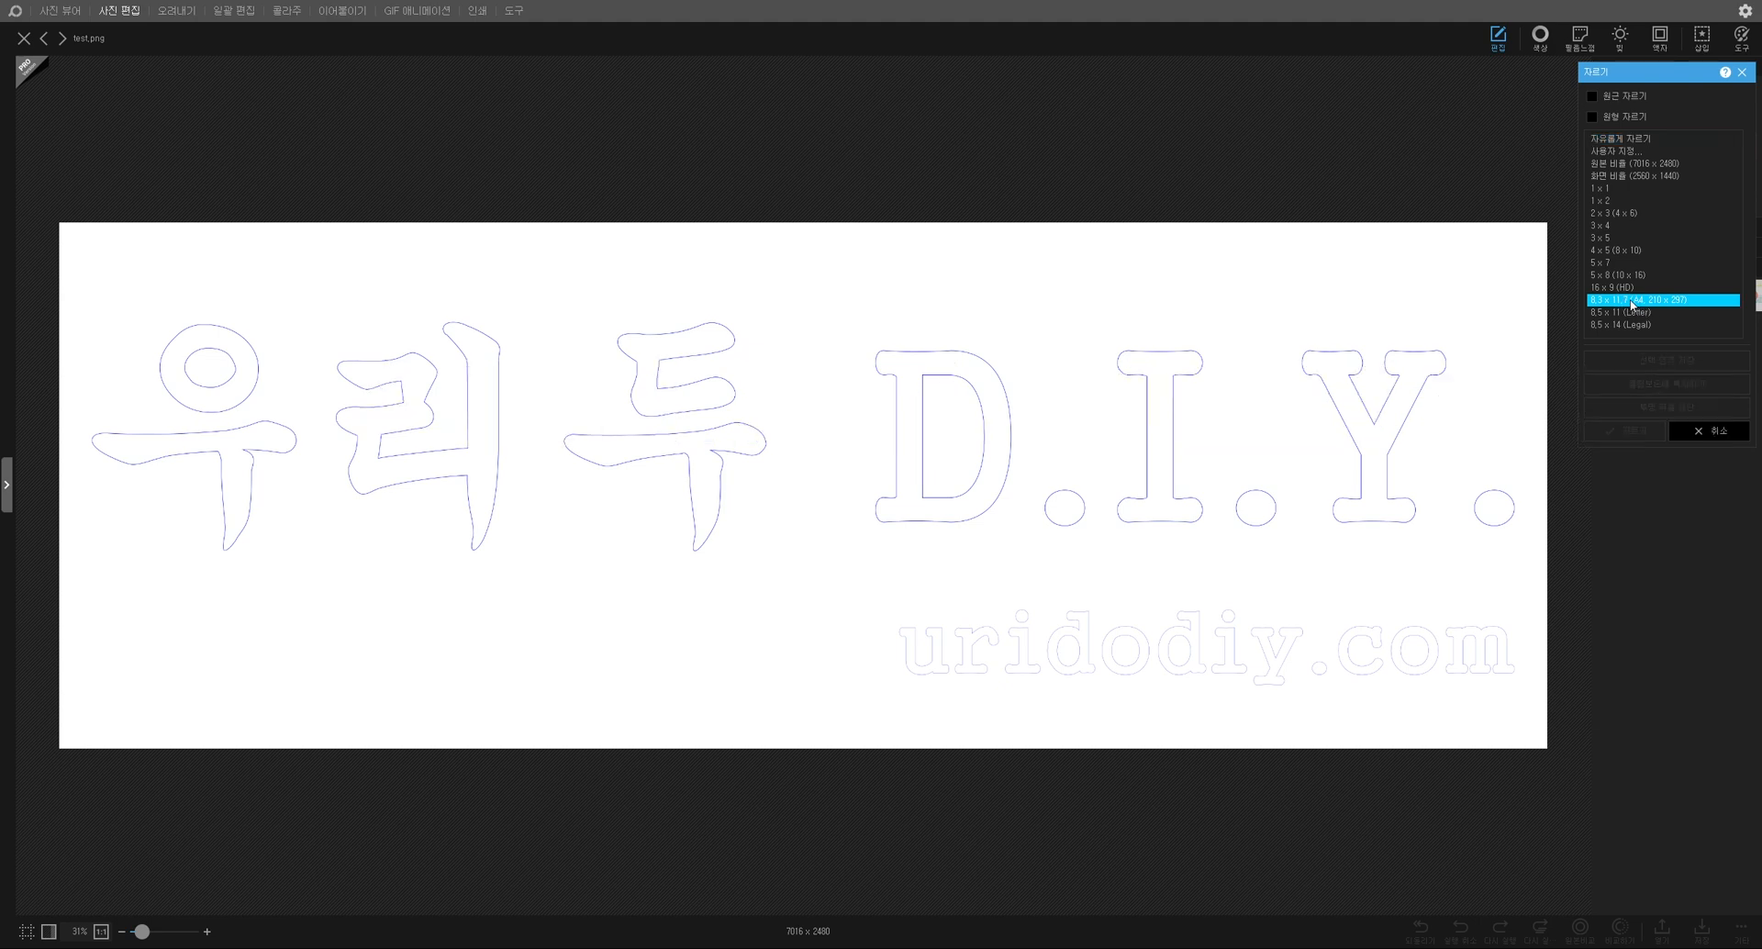
{"action": "left_click_drag", "start_coordinate": [50, 216], "coordinate": [976, 735]}
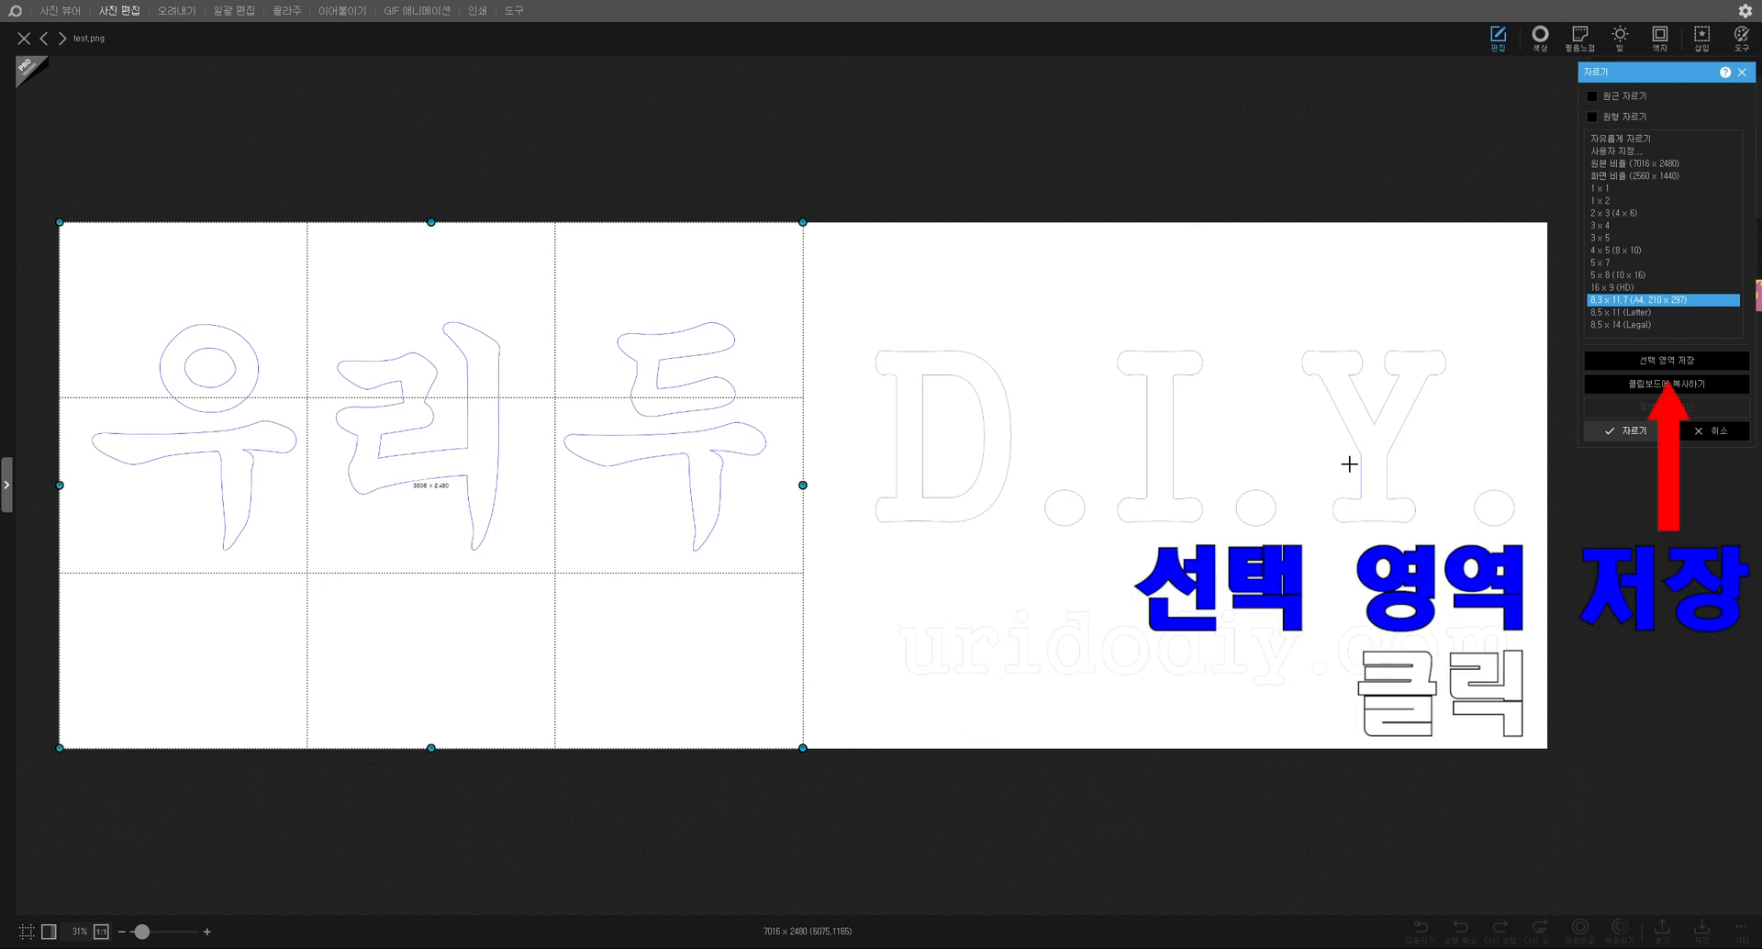
{"action": "left_click", "coordinate": [1620, 368]}
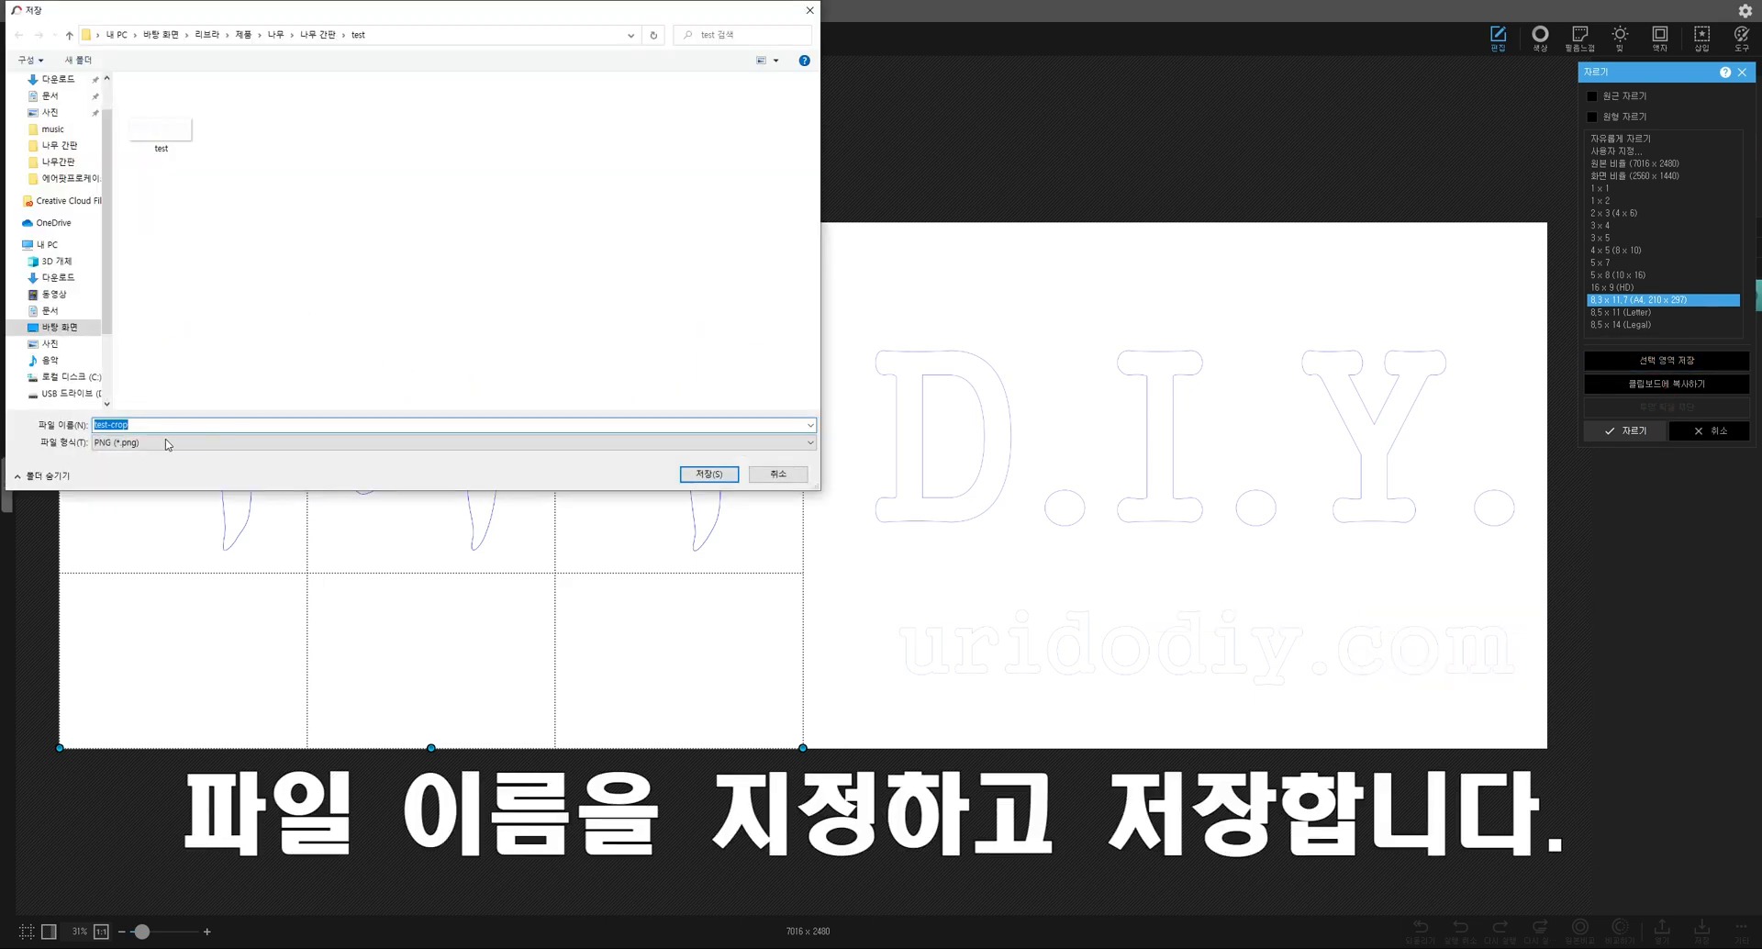
{"action": "left_click", "coordinate": [139, 424]}
{"action": "left_click", "coordinate": [702, 470]}
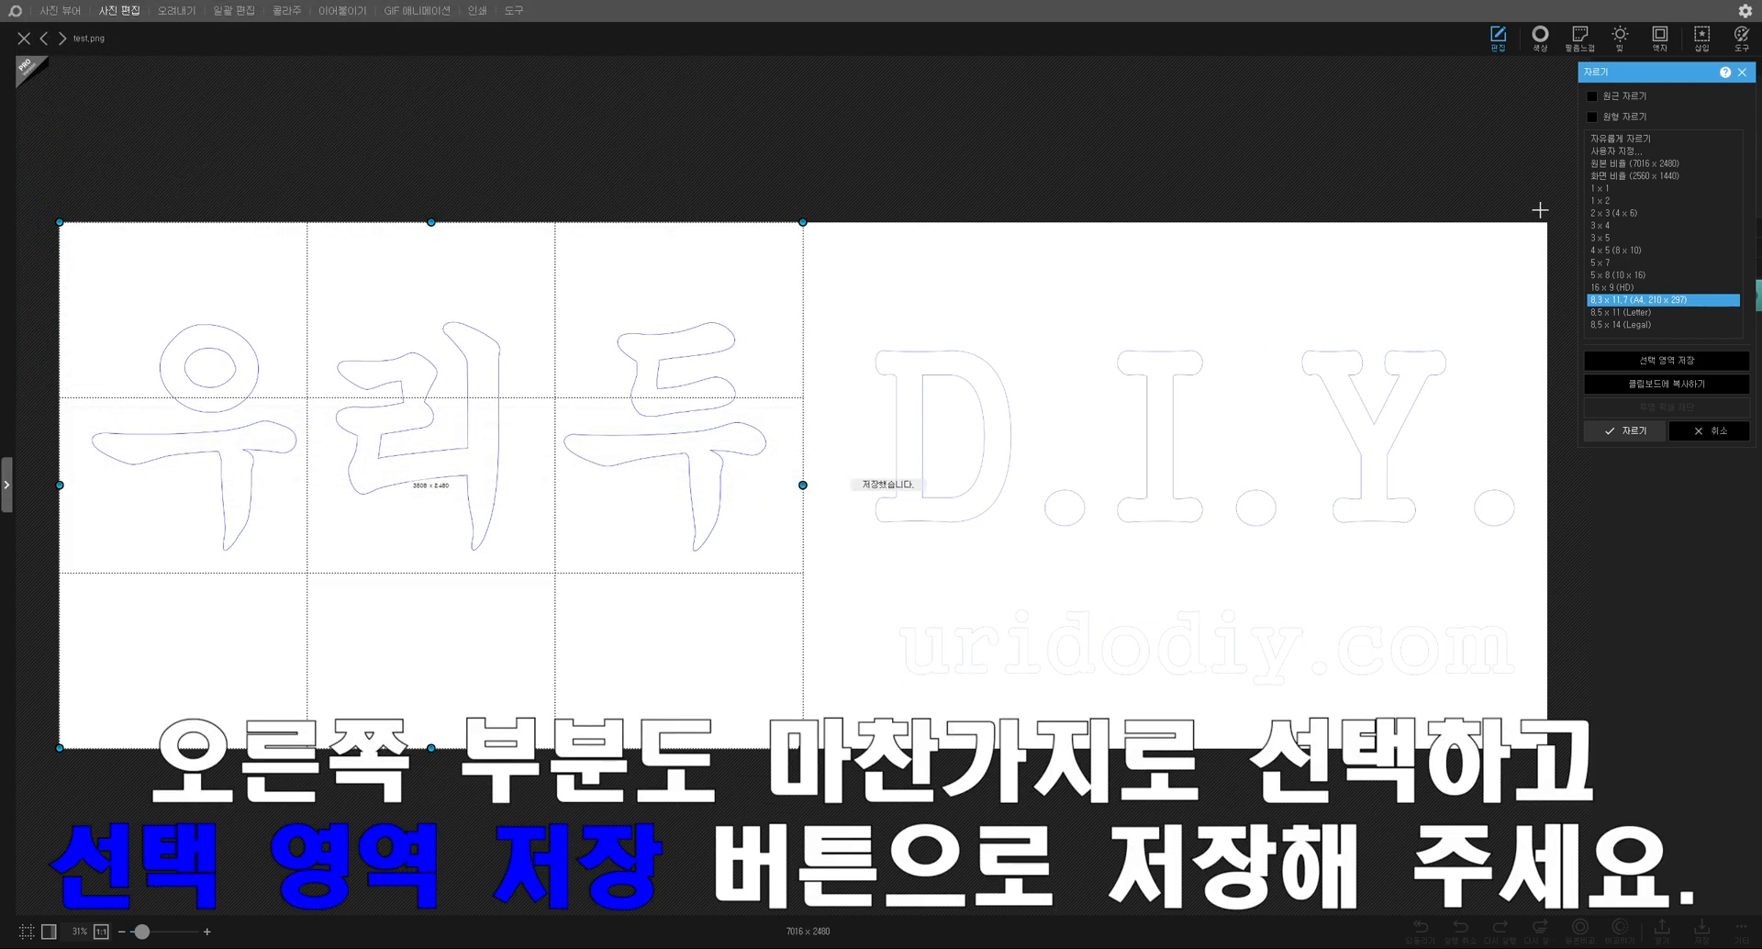
Step: Select the right half of the image at the same A4 crop ratio and save that selection as the PNG test-crop2
{"action": "left_click_drag", "start_coordinate": [1550, 216], "coordinate": [645, 807]}
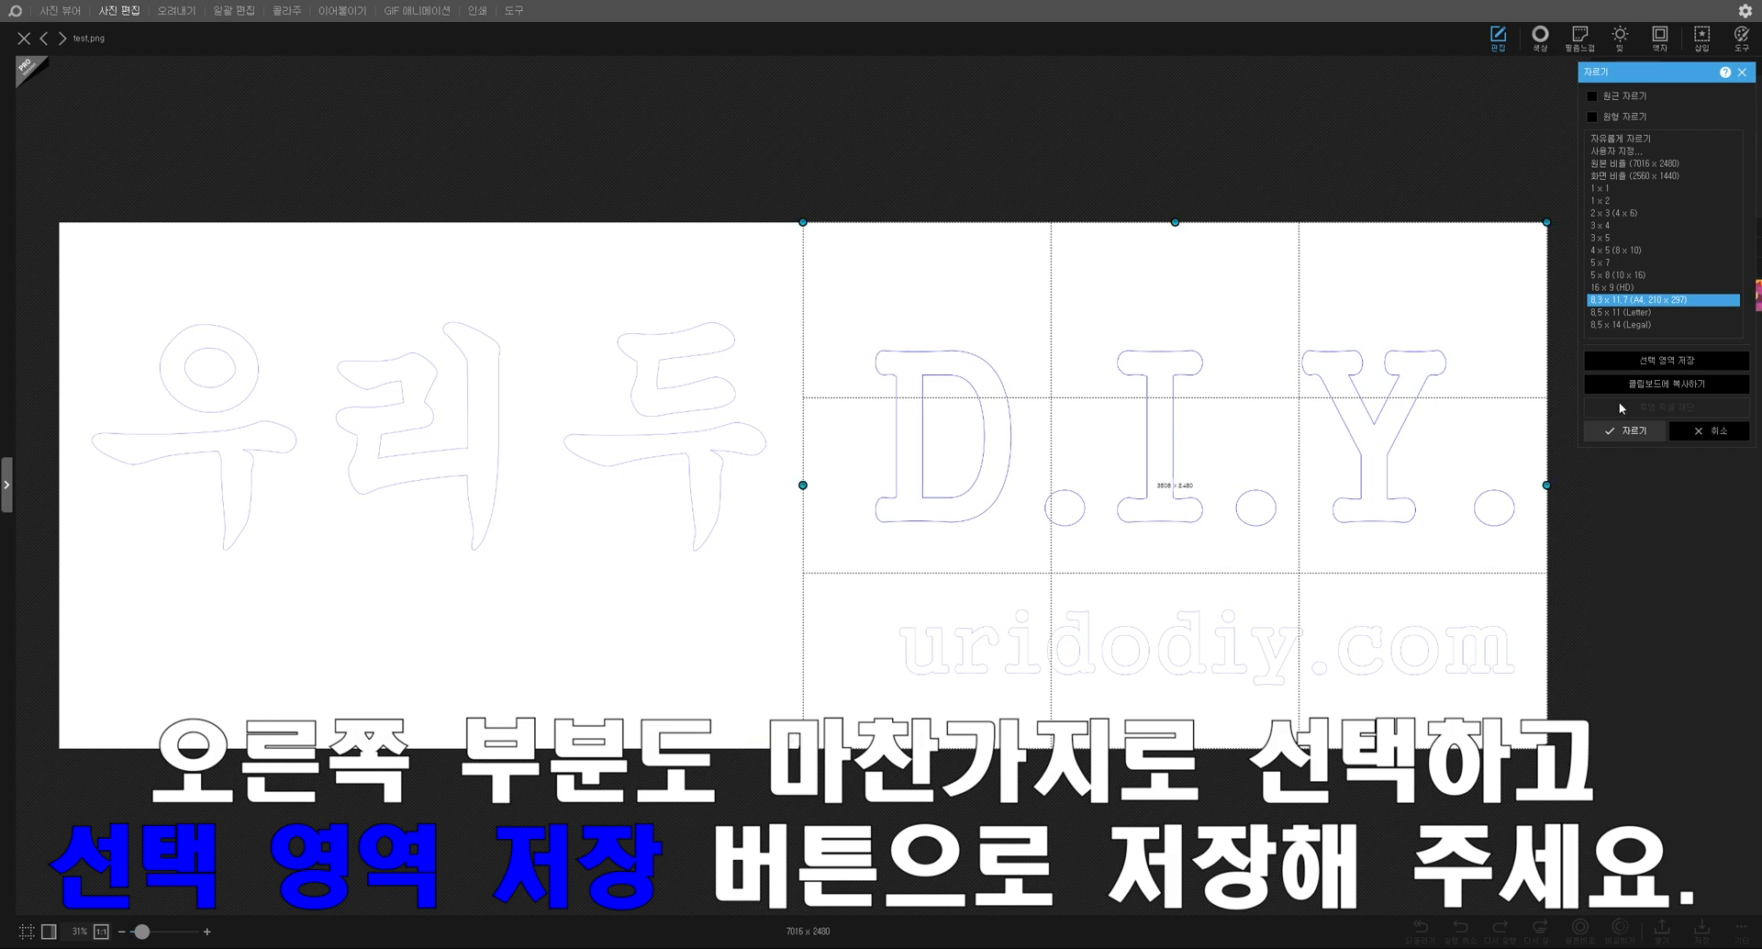
{"action": "left_click", "coordinate": [1670, 363]}
{"action": "left_click", "coordinate": [142, 423]}
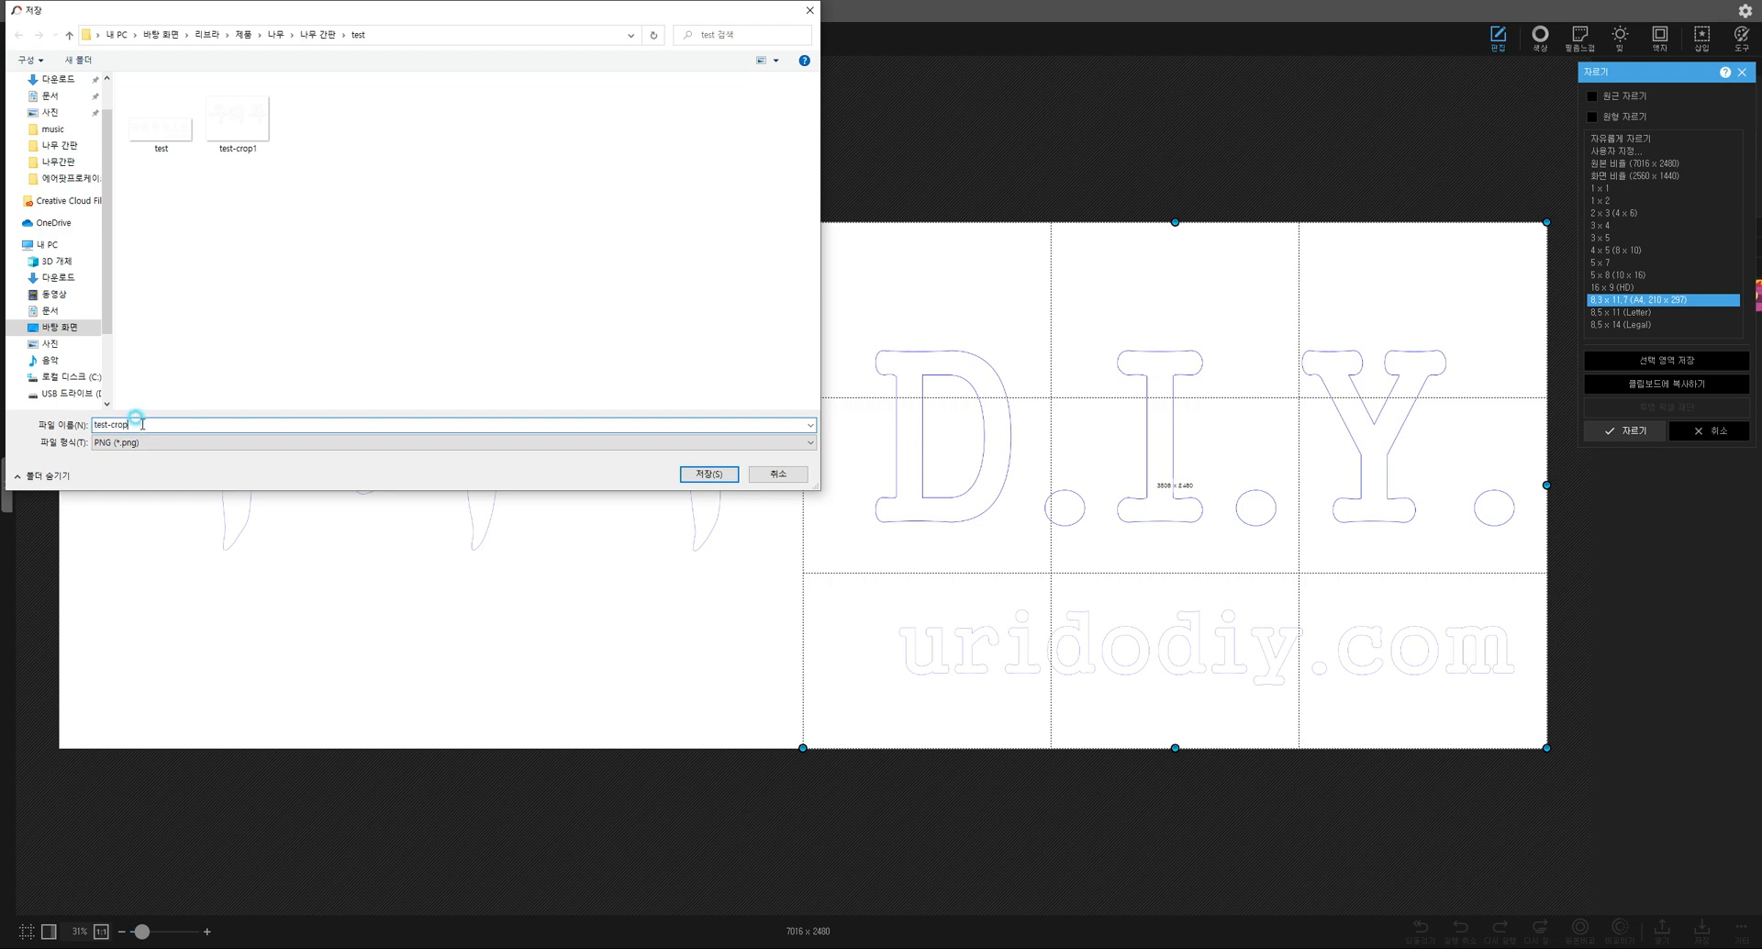
{"action": "left_click", "coordinate": [706, 473]}
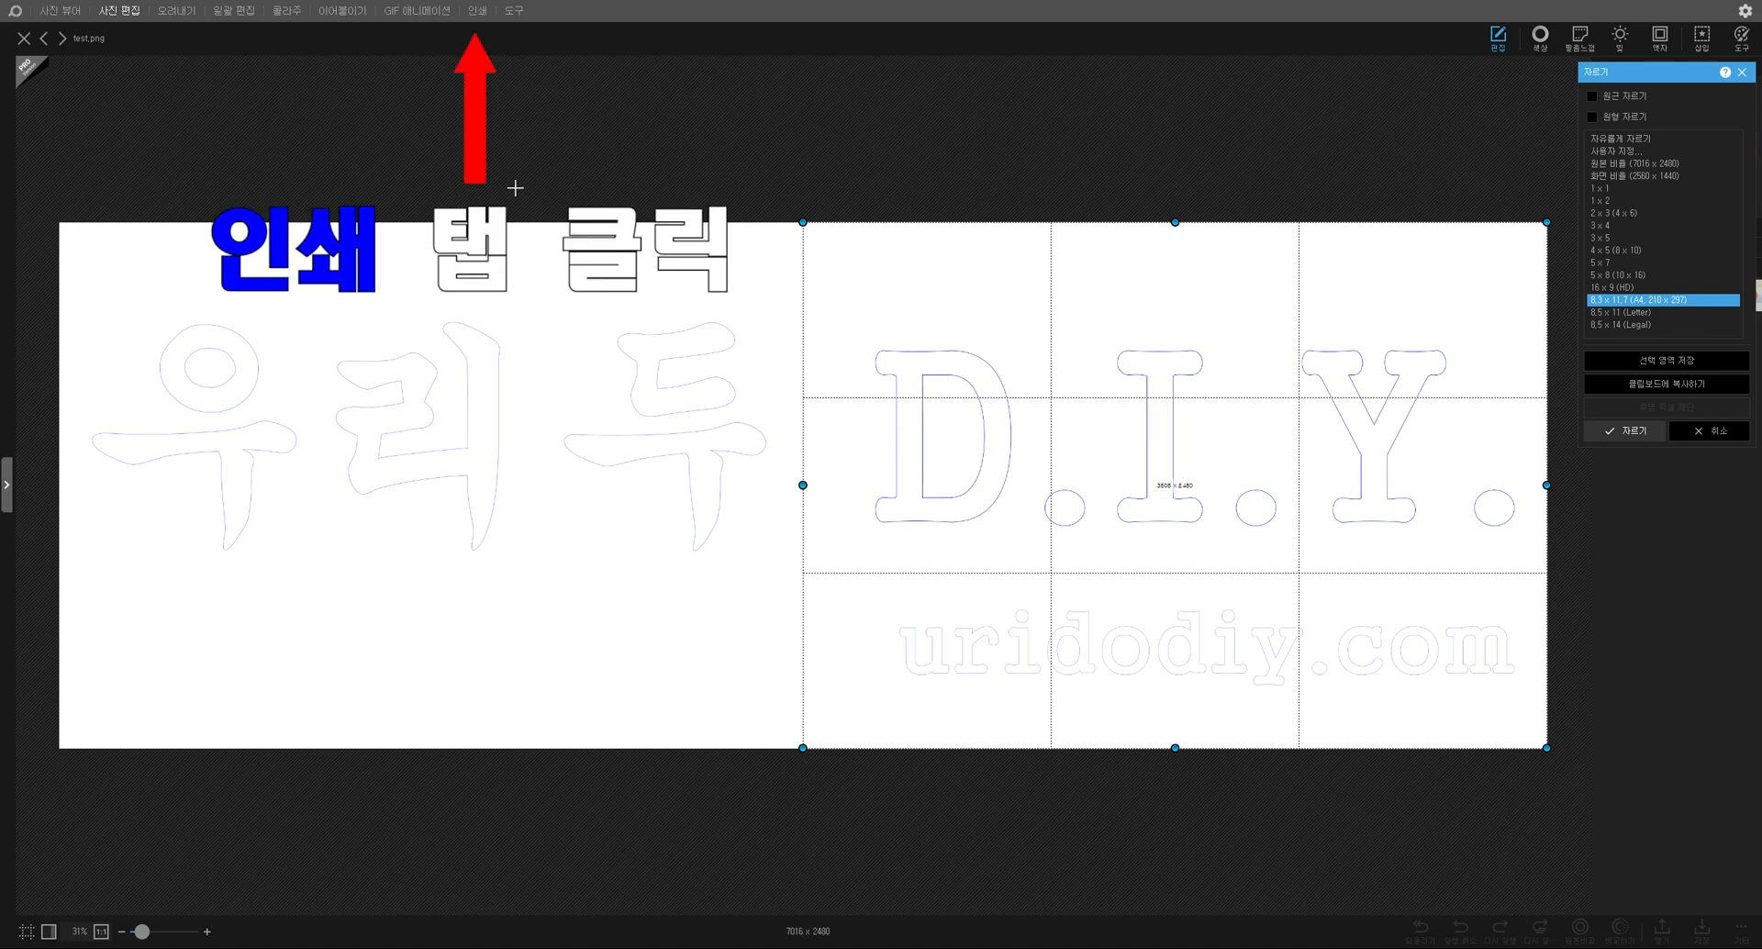
Step: Switch to the print workspace and add test-crop1.png to the print layout
{"action": "left_click", "coordinate": [477, 12]}
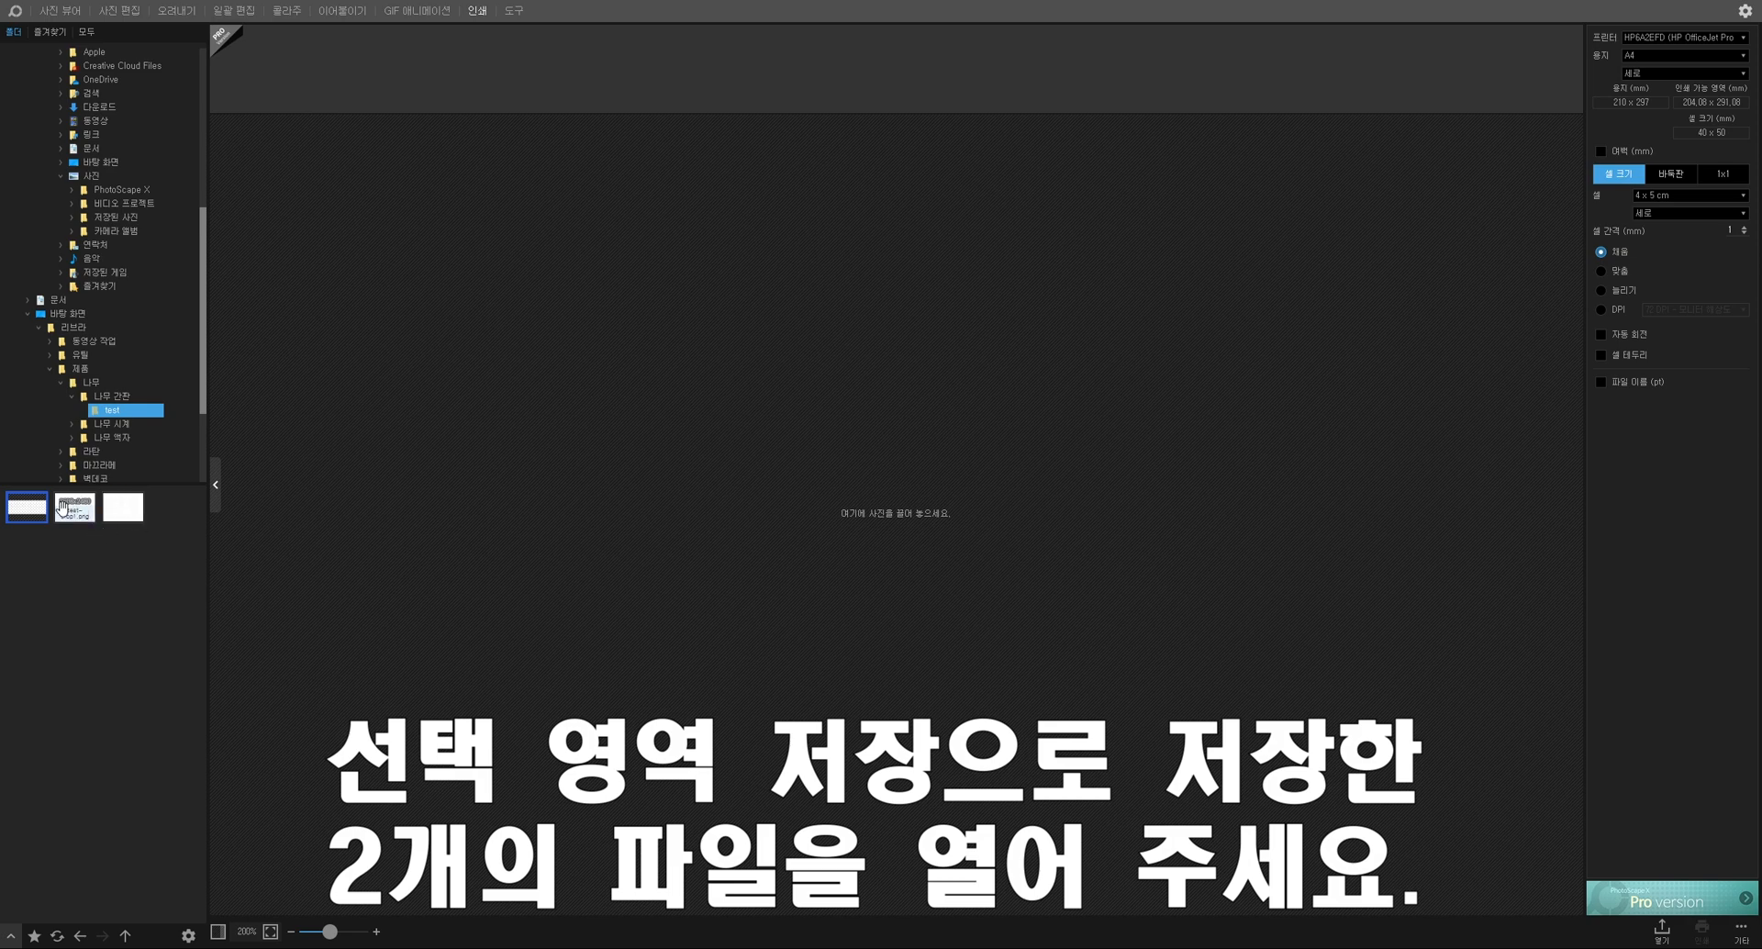
{"action": "left_click", "coordinate": [73, 510]}
{"action": "left_click", "coordinate": [132, 516]}
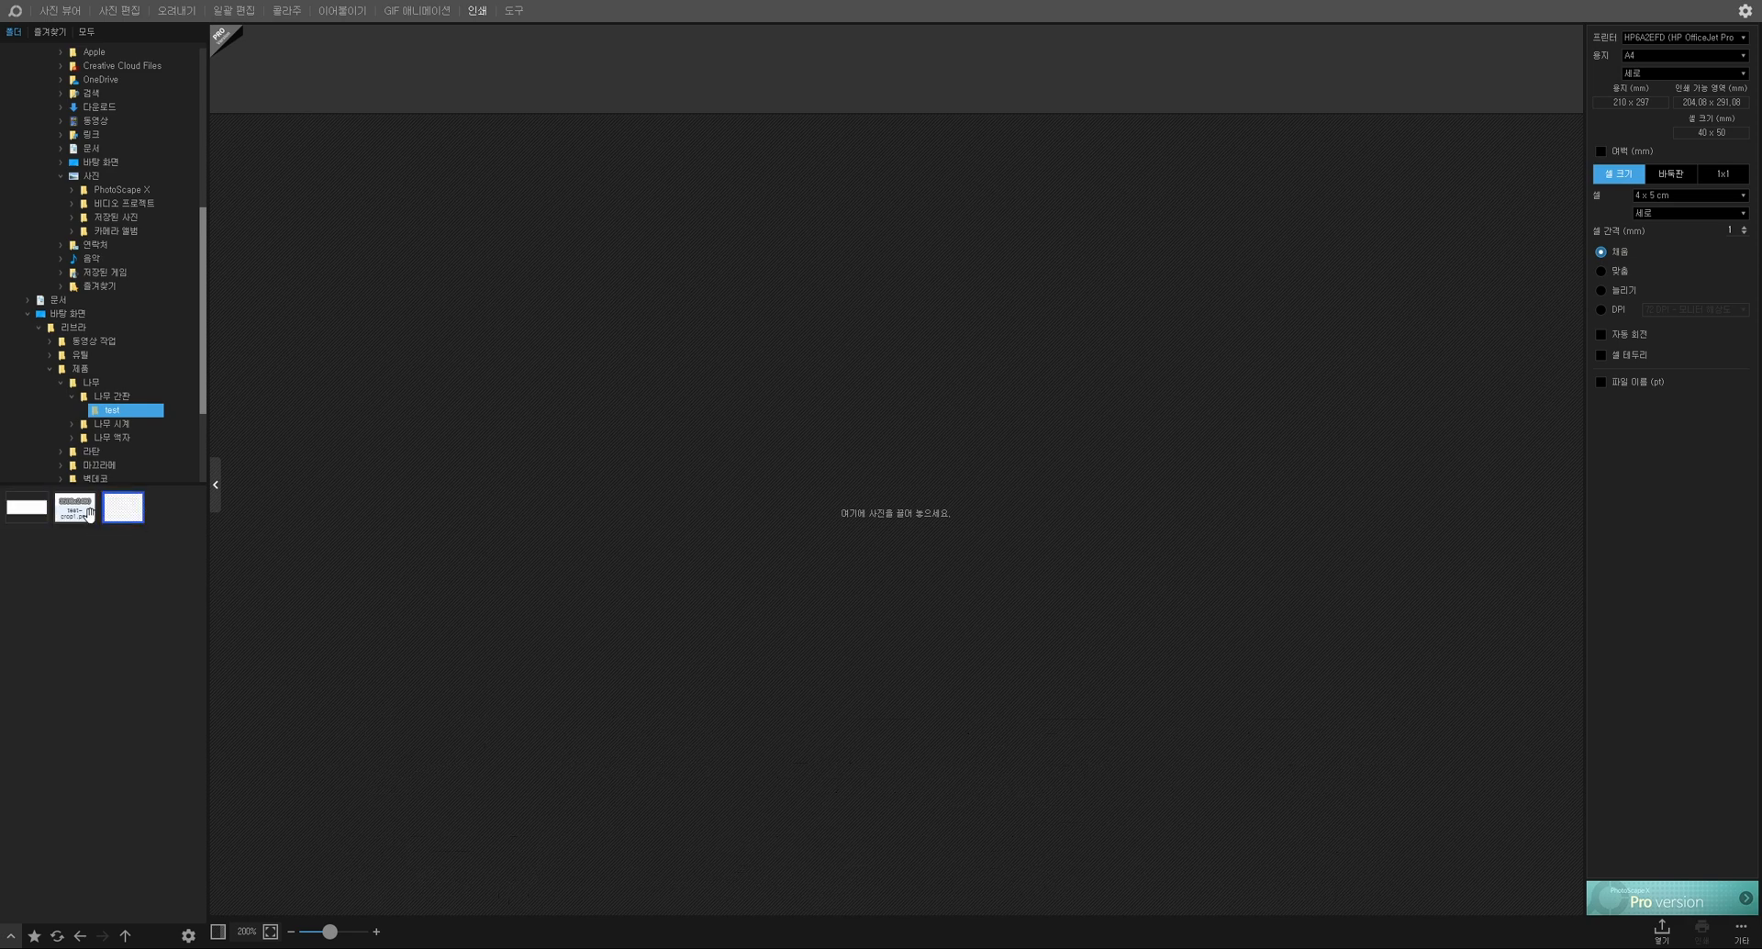
{"action": "left_click", "coordinate": [73, 508]}
{"action": "left_click_drag", "start_coordinate": [72, 506], "coordinate": [741, 392]}
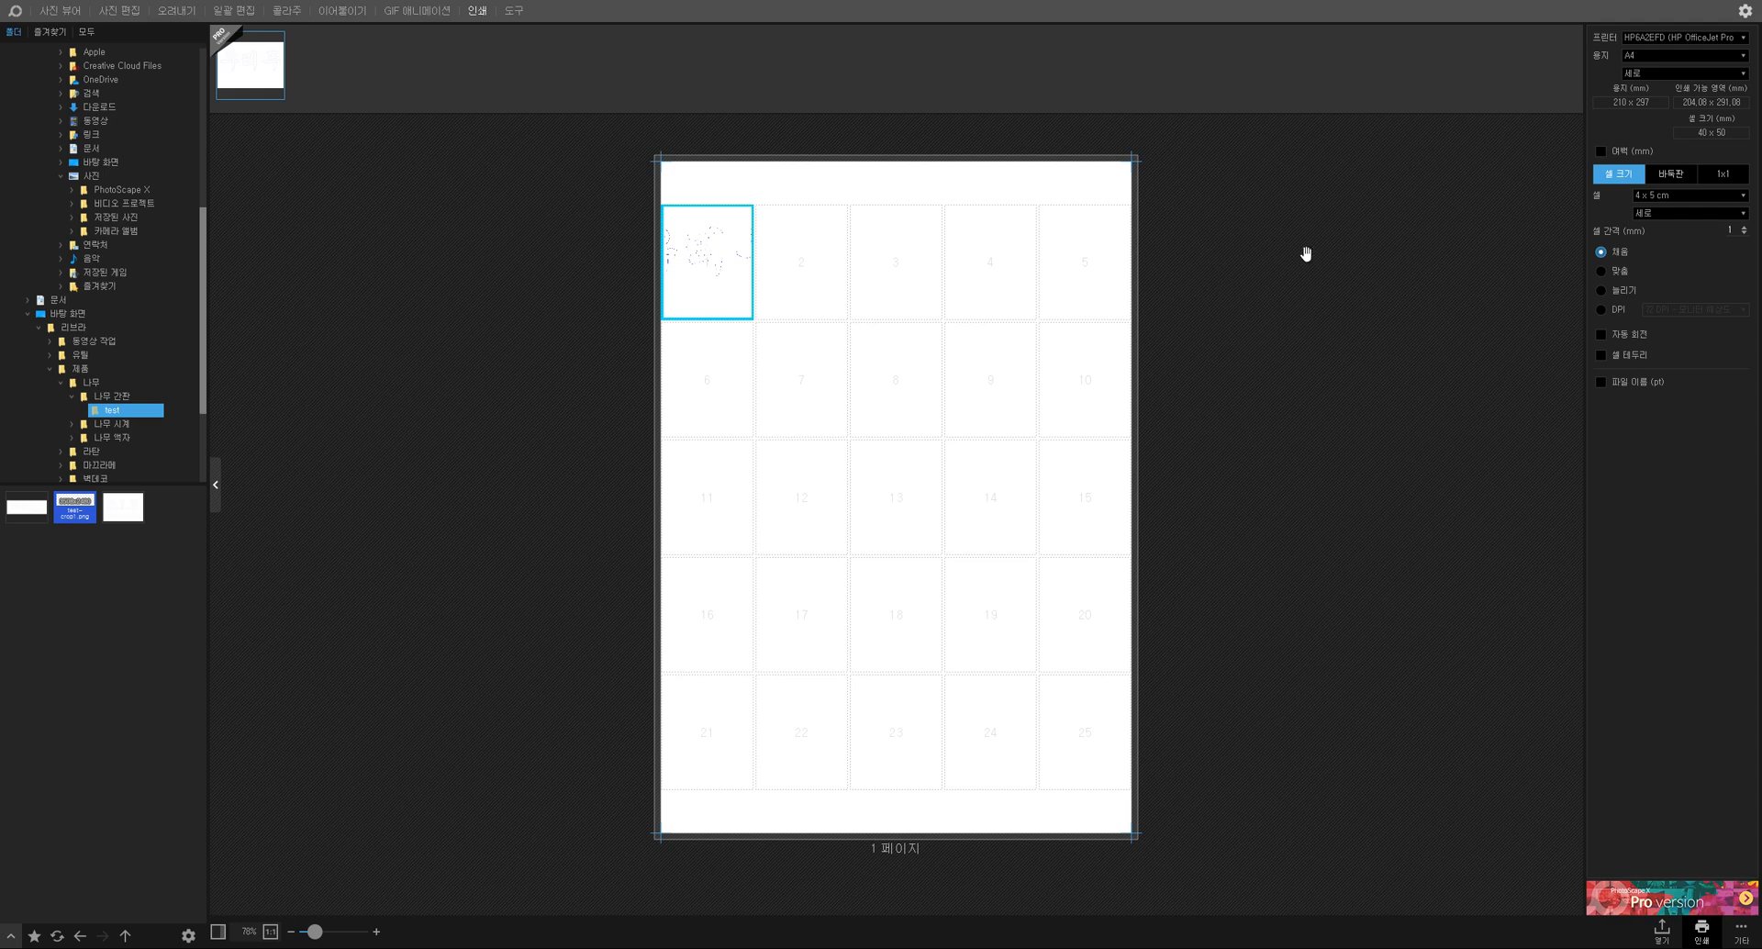
Step: Set the print layout to 1x1 with landscape (가로) paper orientation and 300 DPI printer resolution
{"action": "left_click", "coordinate": [1725, 175]}
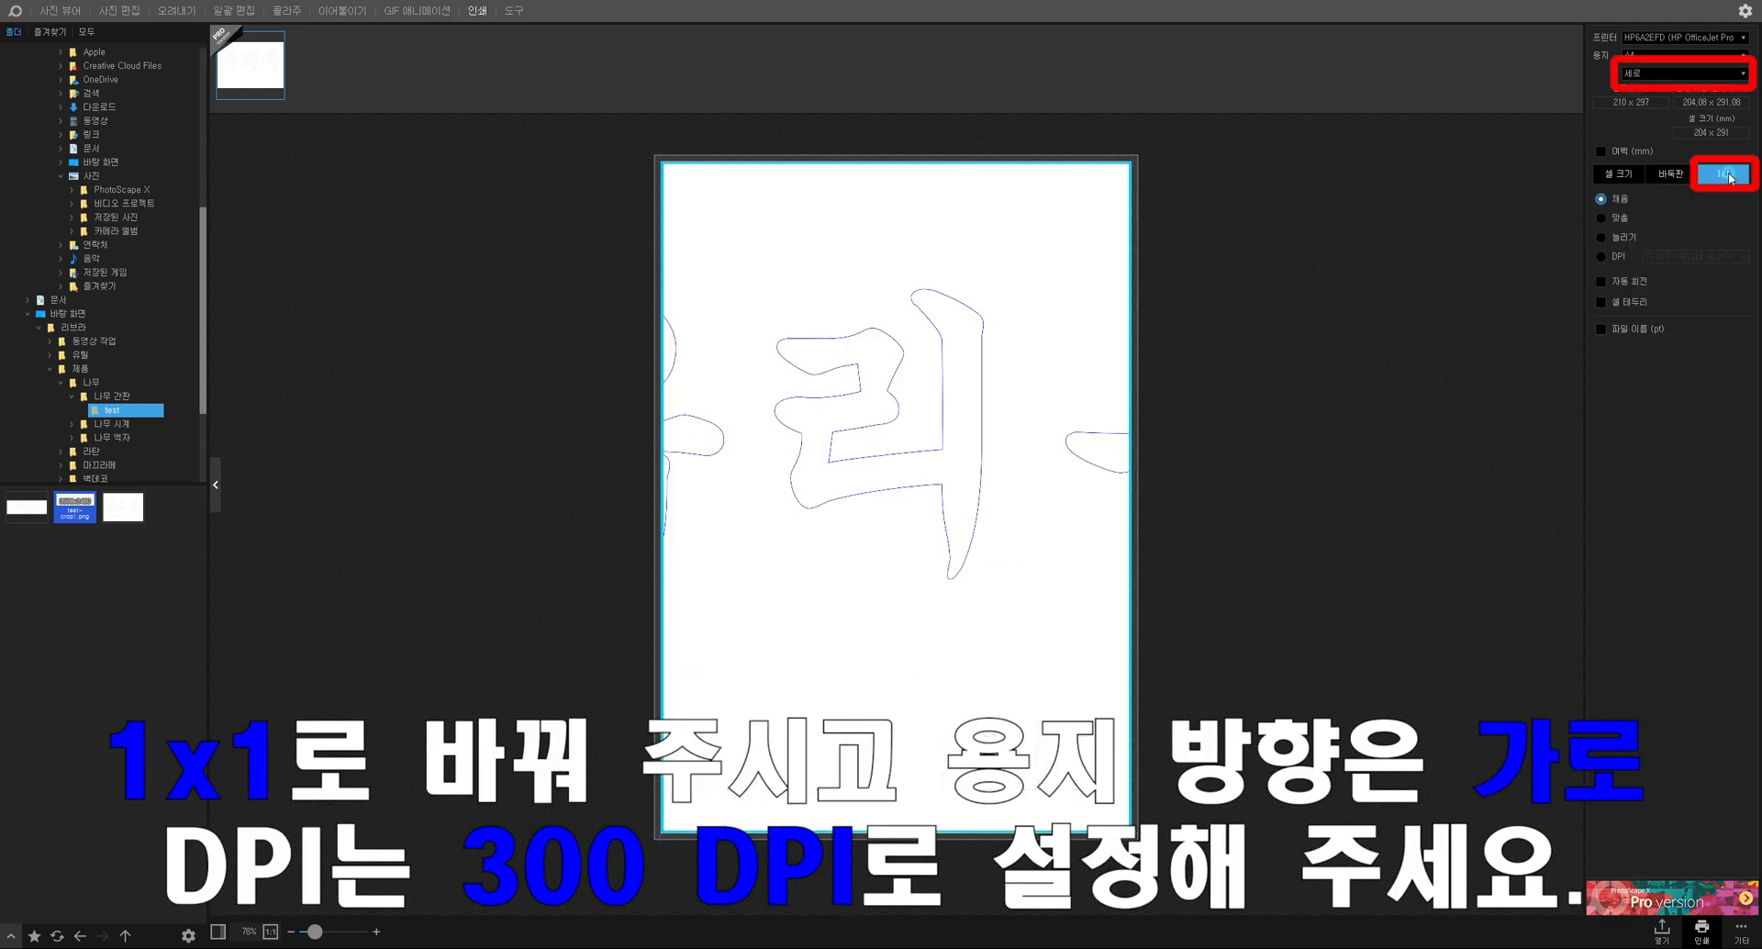
{"action": "left_click", "coordinate": [1654, 76]}
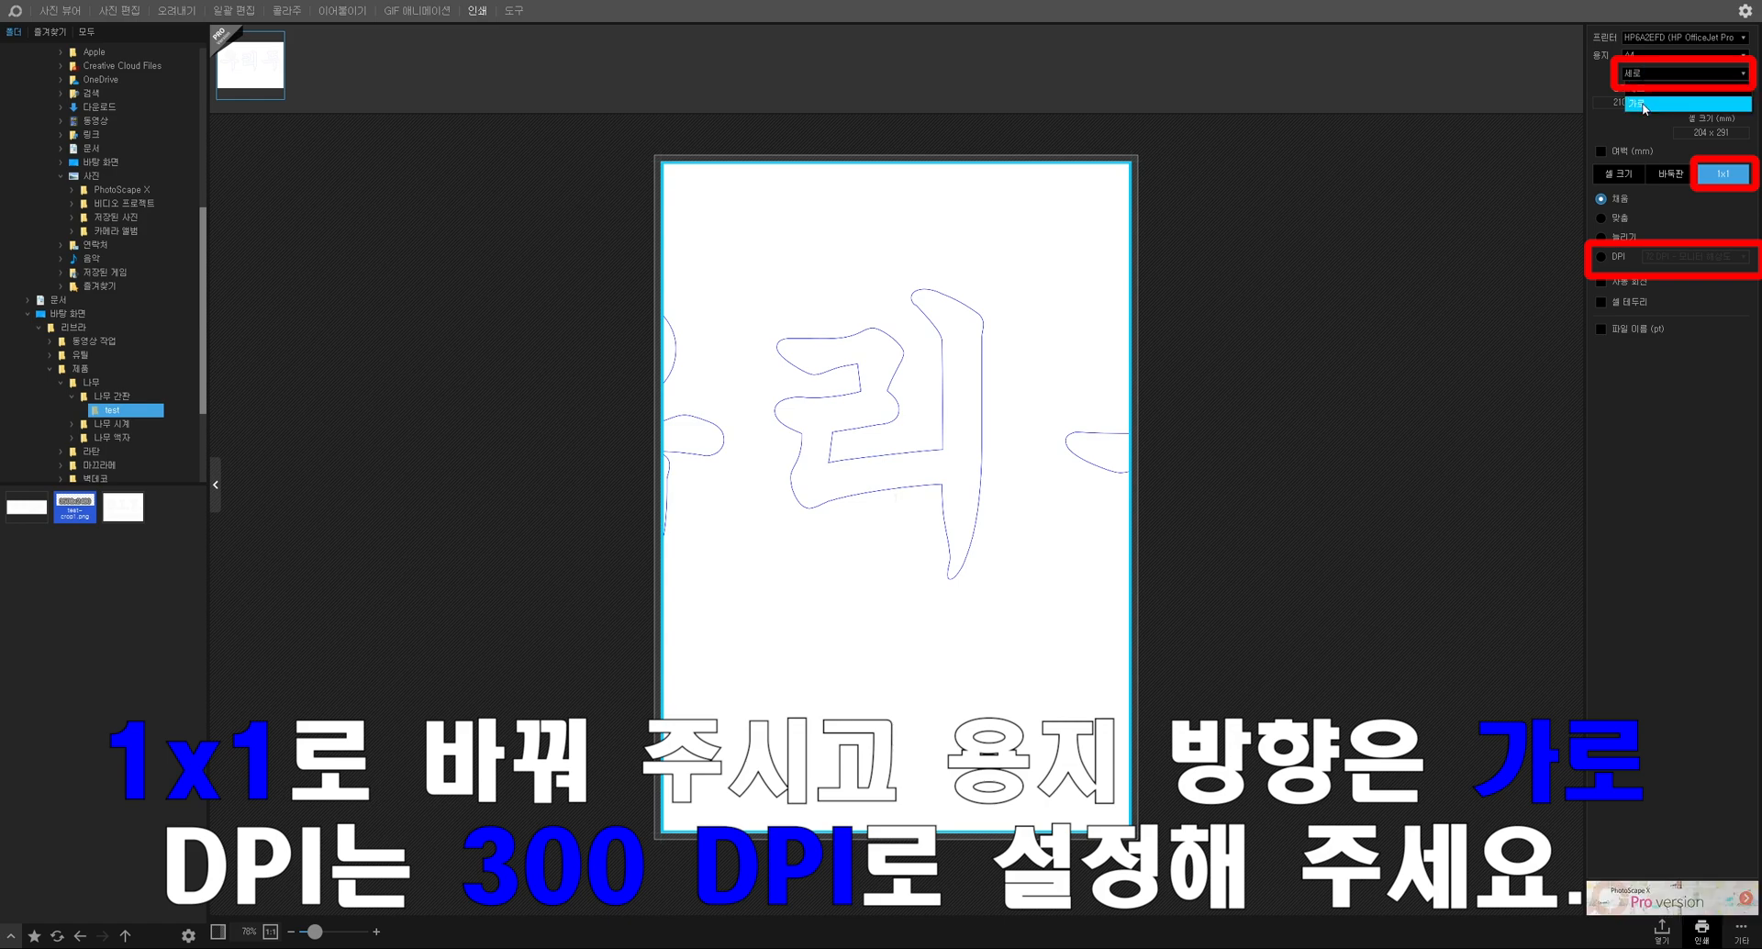
{"action": "left_click", "coordinate": [1643, 107]}
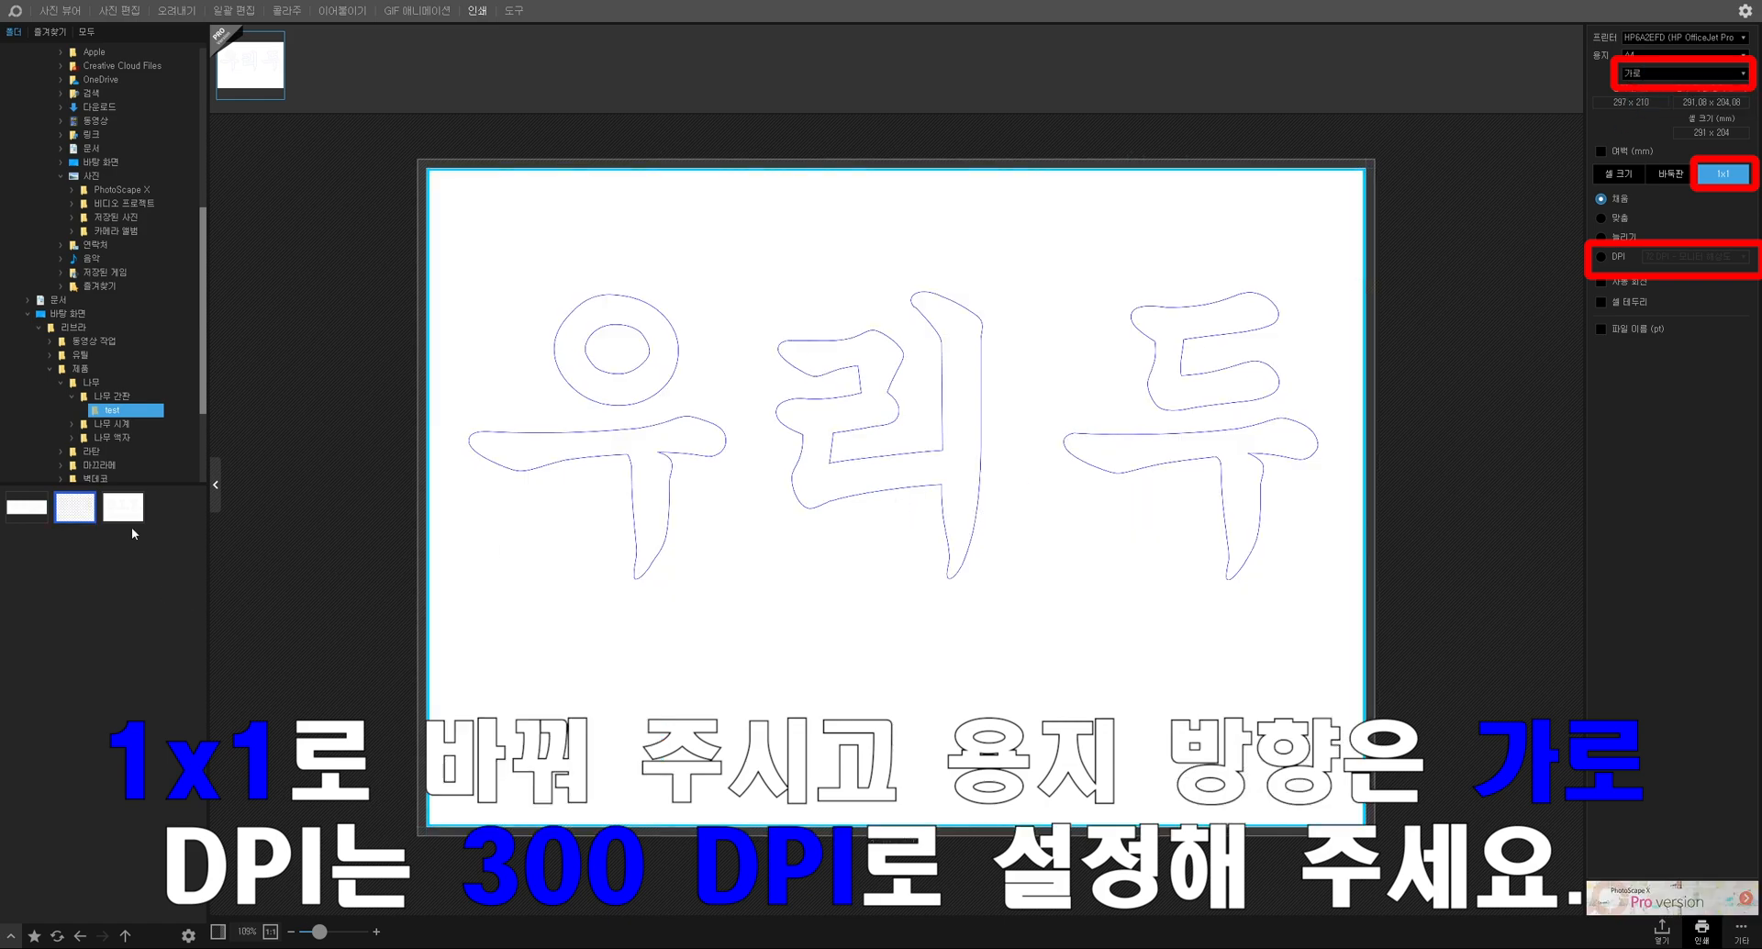
{"action": "left_click", "coordinate": [1601, 257]}
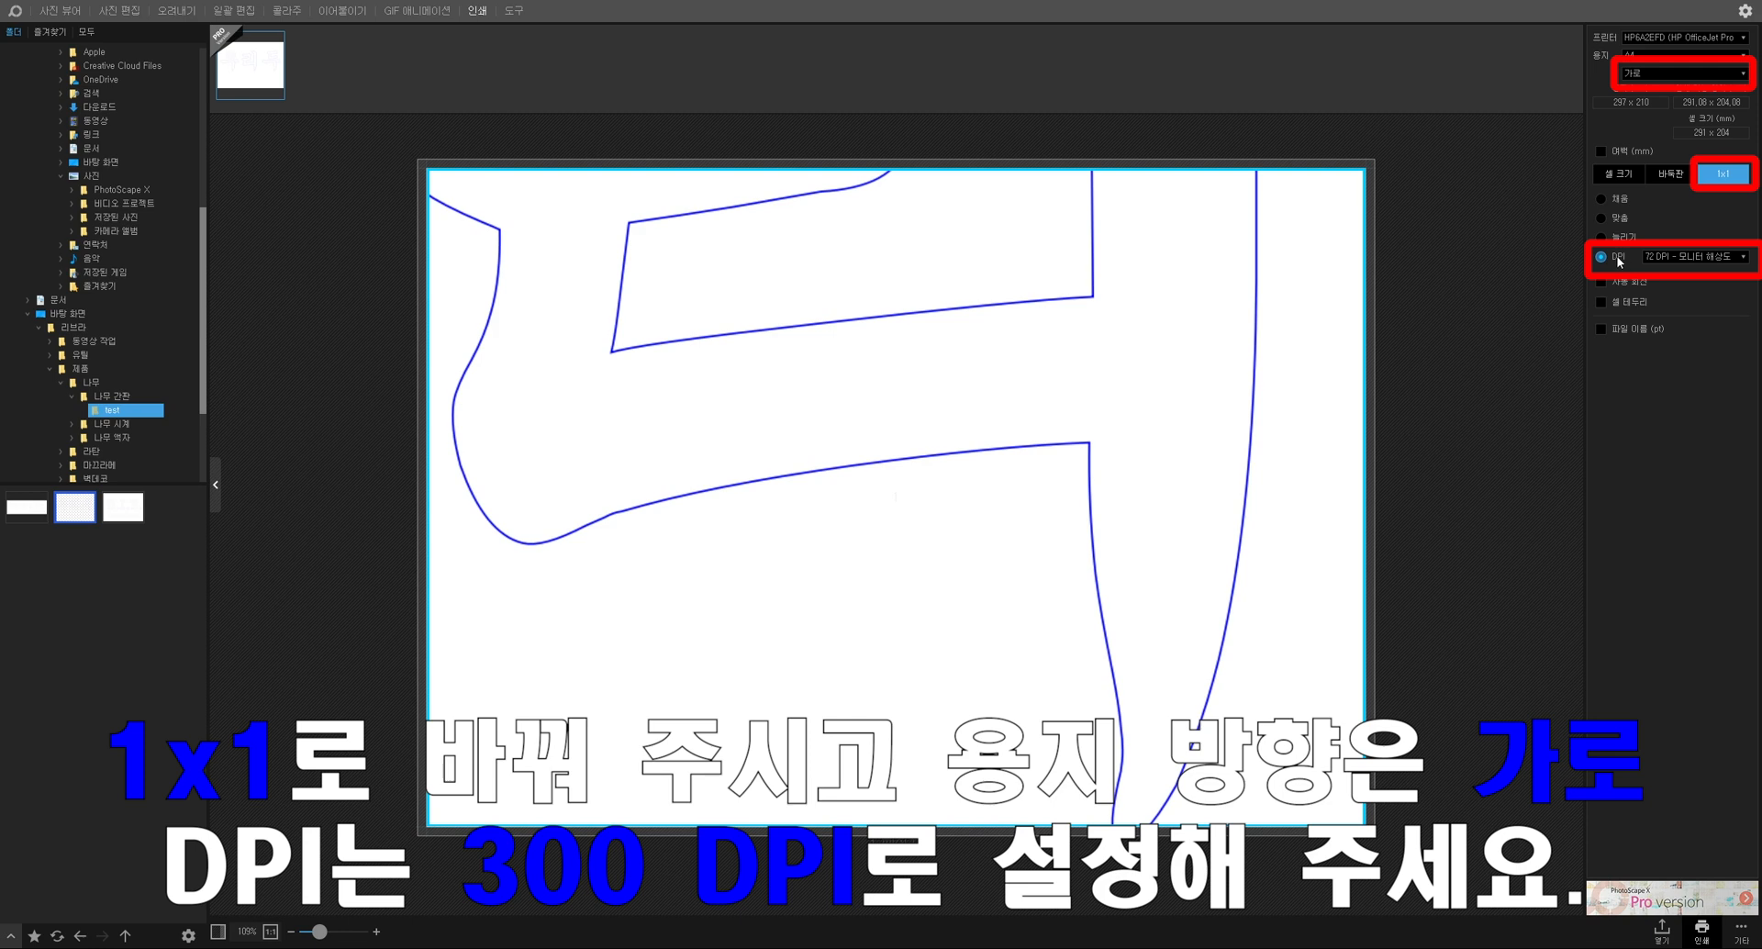
{"action": "left_click", "coordinate": [1707, 258]}
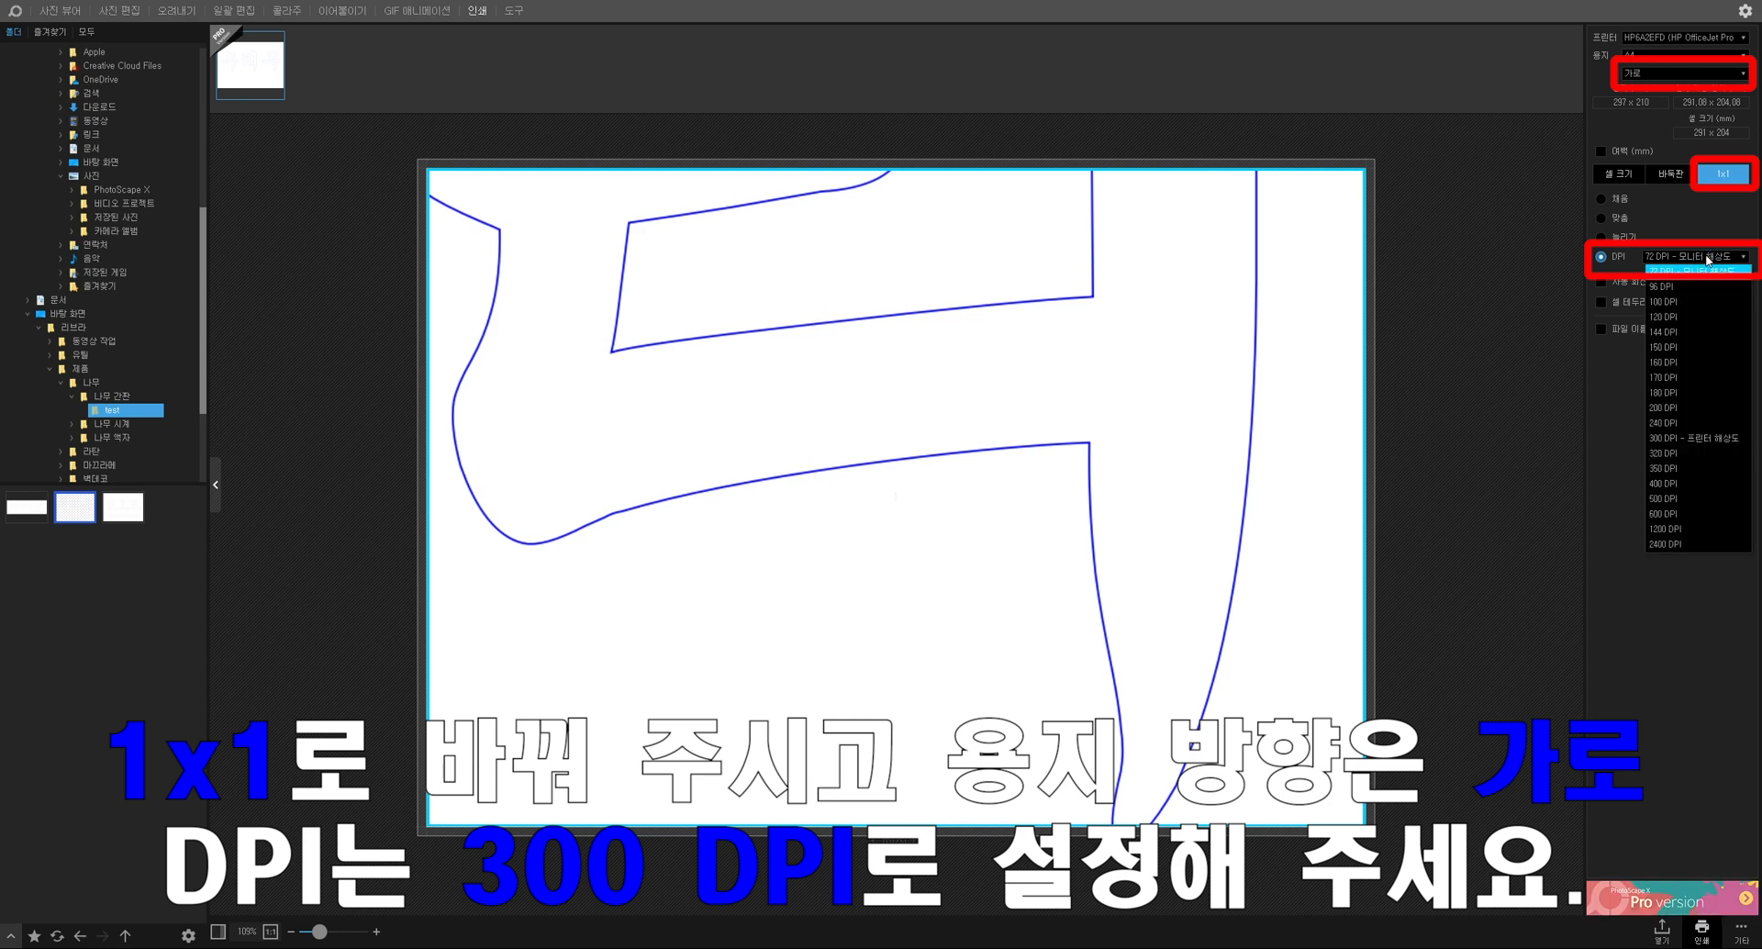
{"action": "left_click", "coordinate": [1691, 440]}
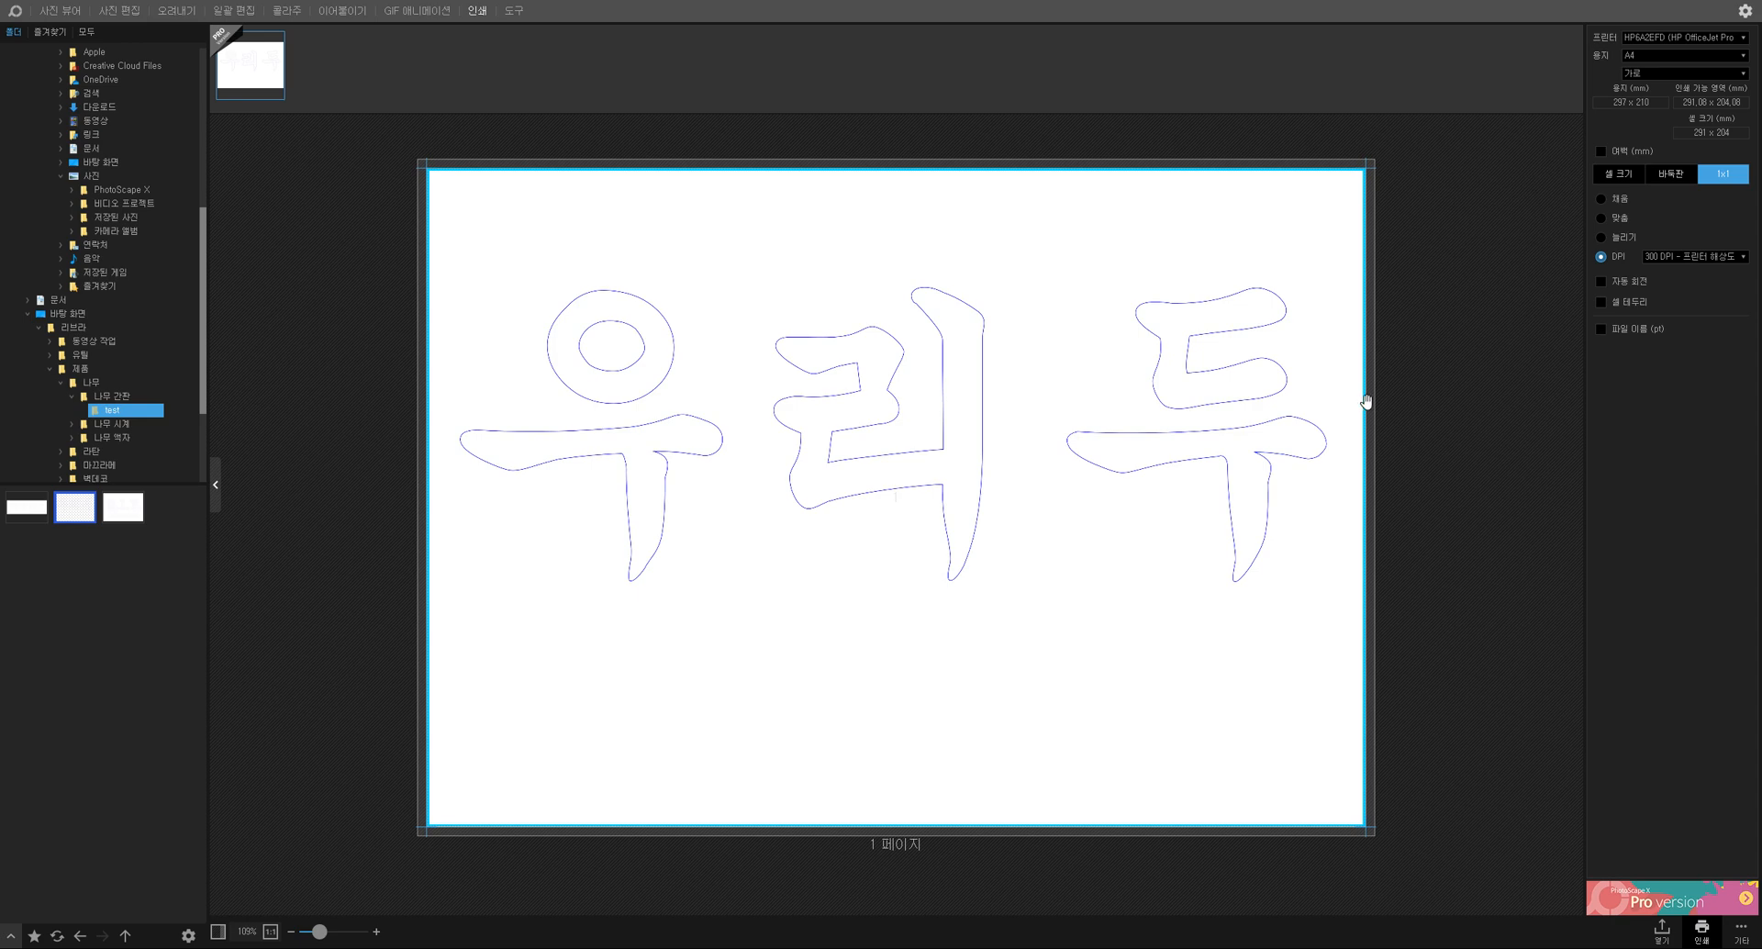
Step: Add test-crop2.png as the second print page, check both pages, and print them
{"action": "left_click", "coordinate": [123, 506]}
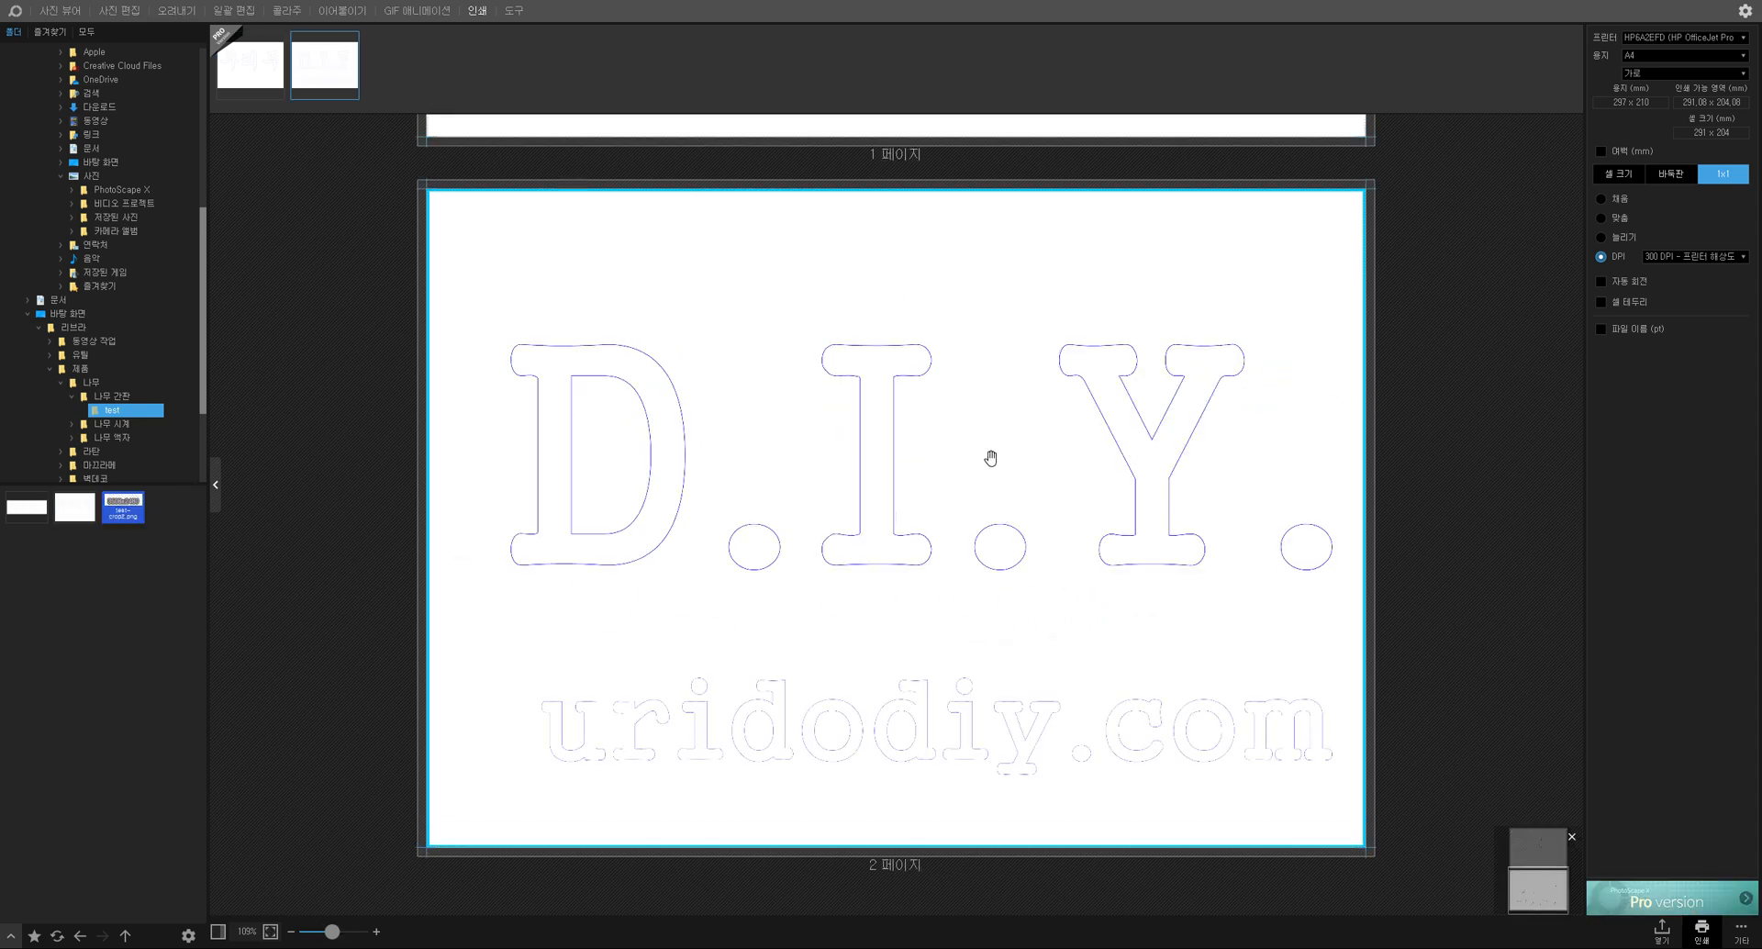
{"action": "scroll", "coordinate": [988, 451], "scroll_direction": "up", "scroll_amount": 3}
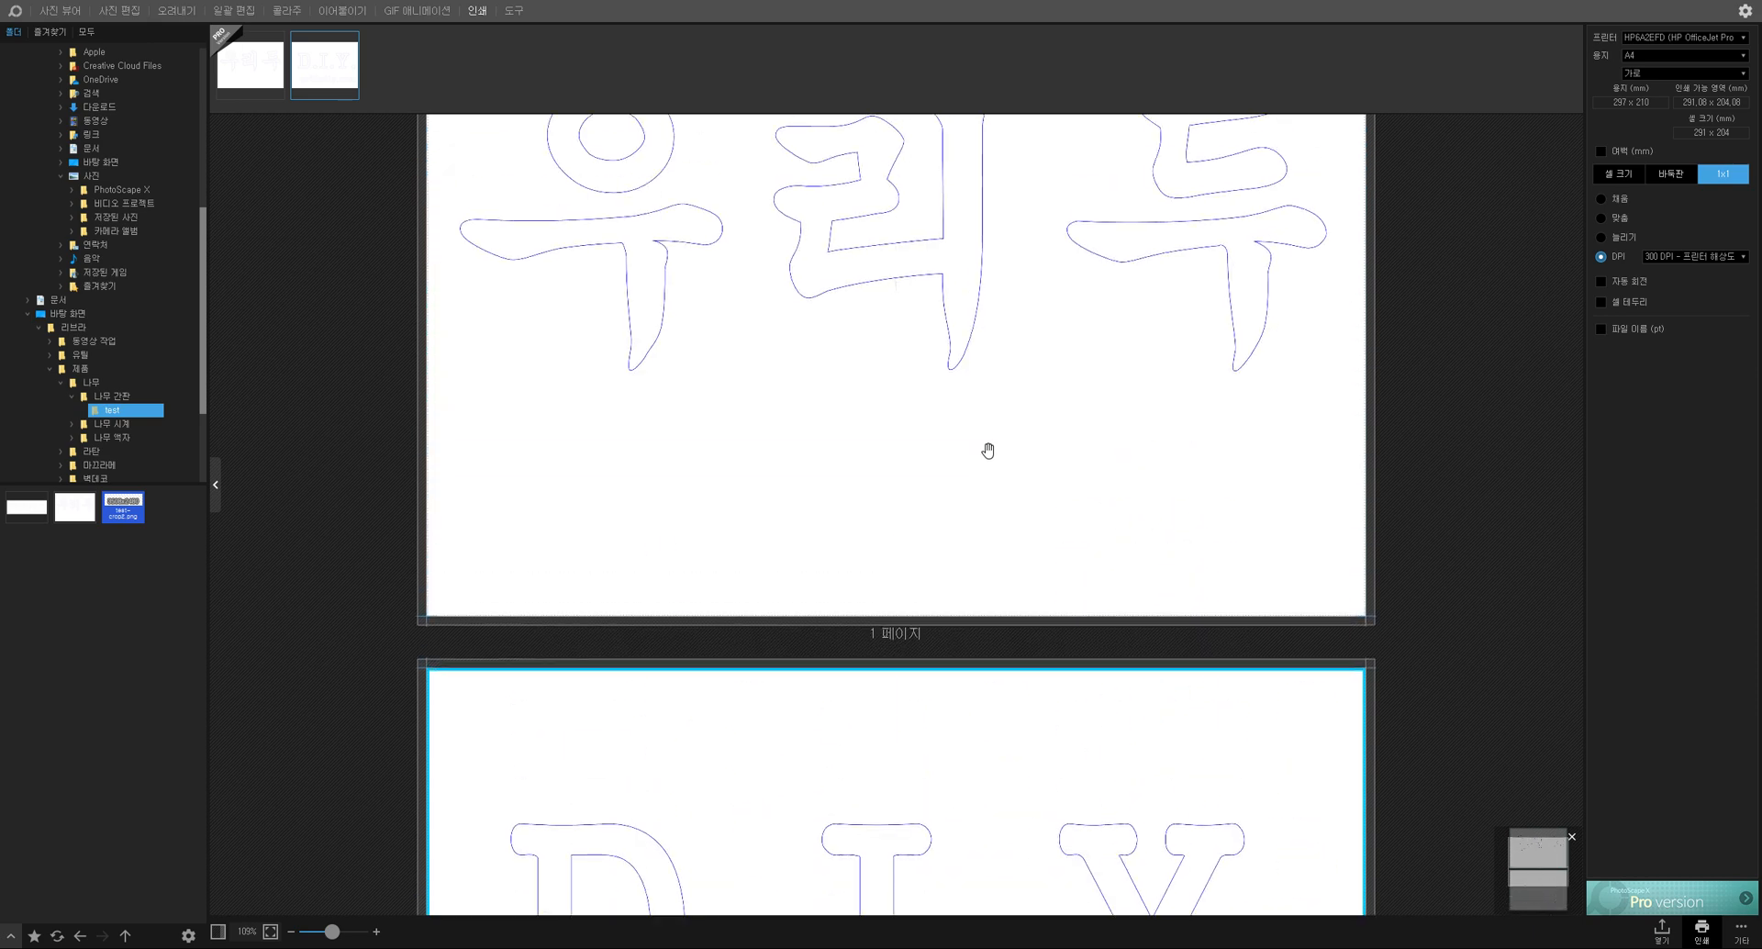
{"action": "scroll", "coordinate": [1011, 465], "scroll_direction": "down", "scroll_amount": 1}
{"action": "scroll", "coordinate": [1011, 465], "scroll_direction": "down", "scroll_amount": 2}
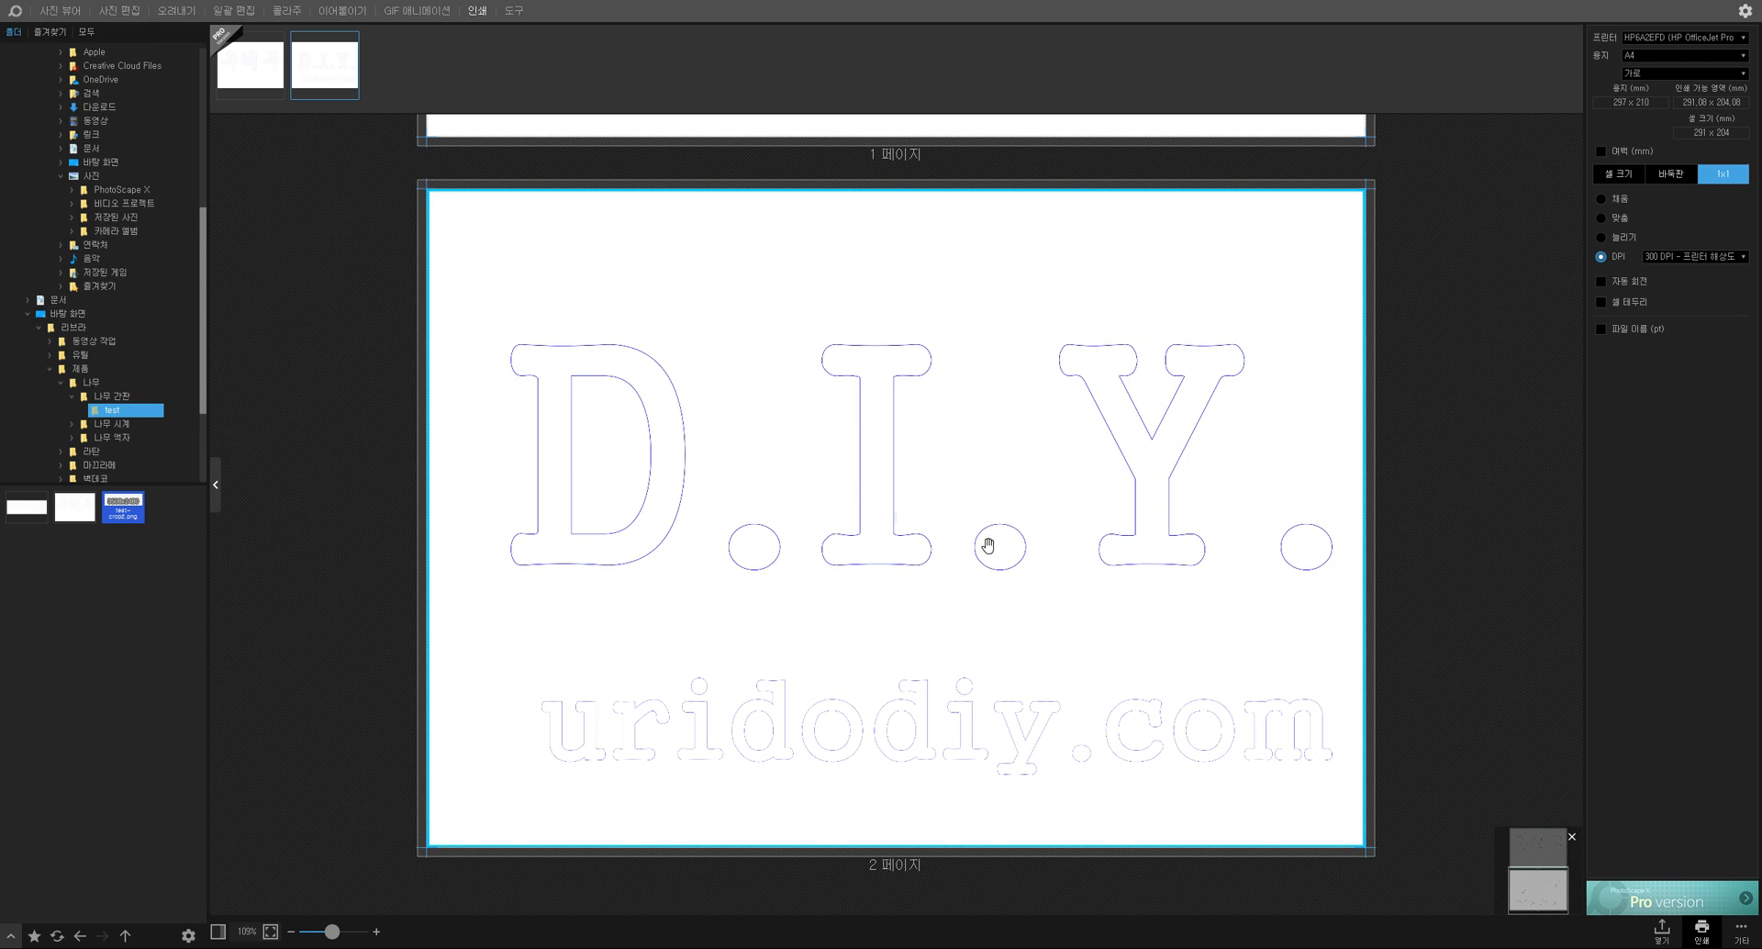
{"action": "left_click", "coordinate": [1703, 930]}
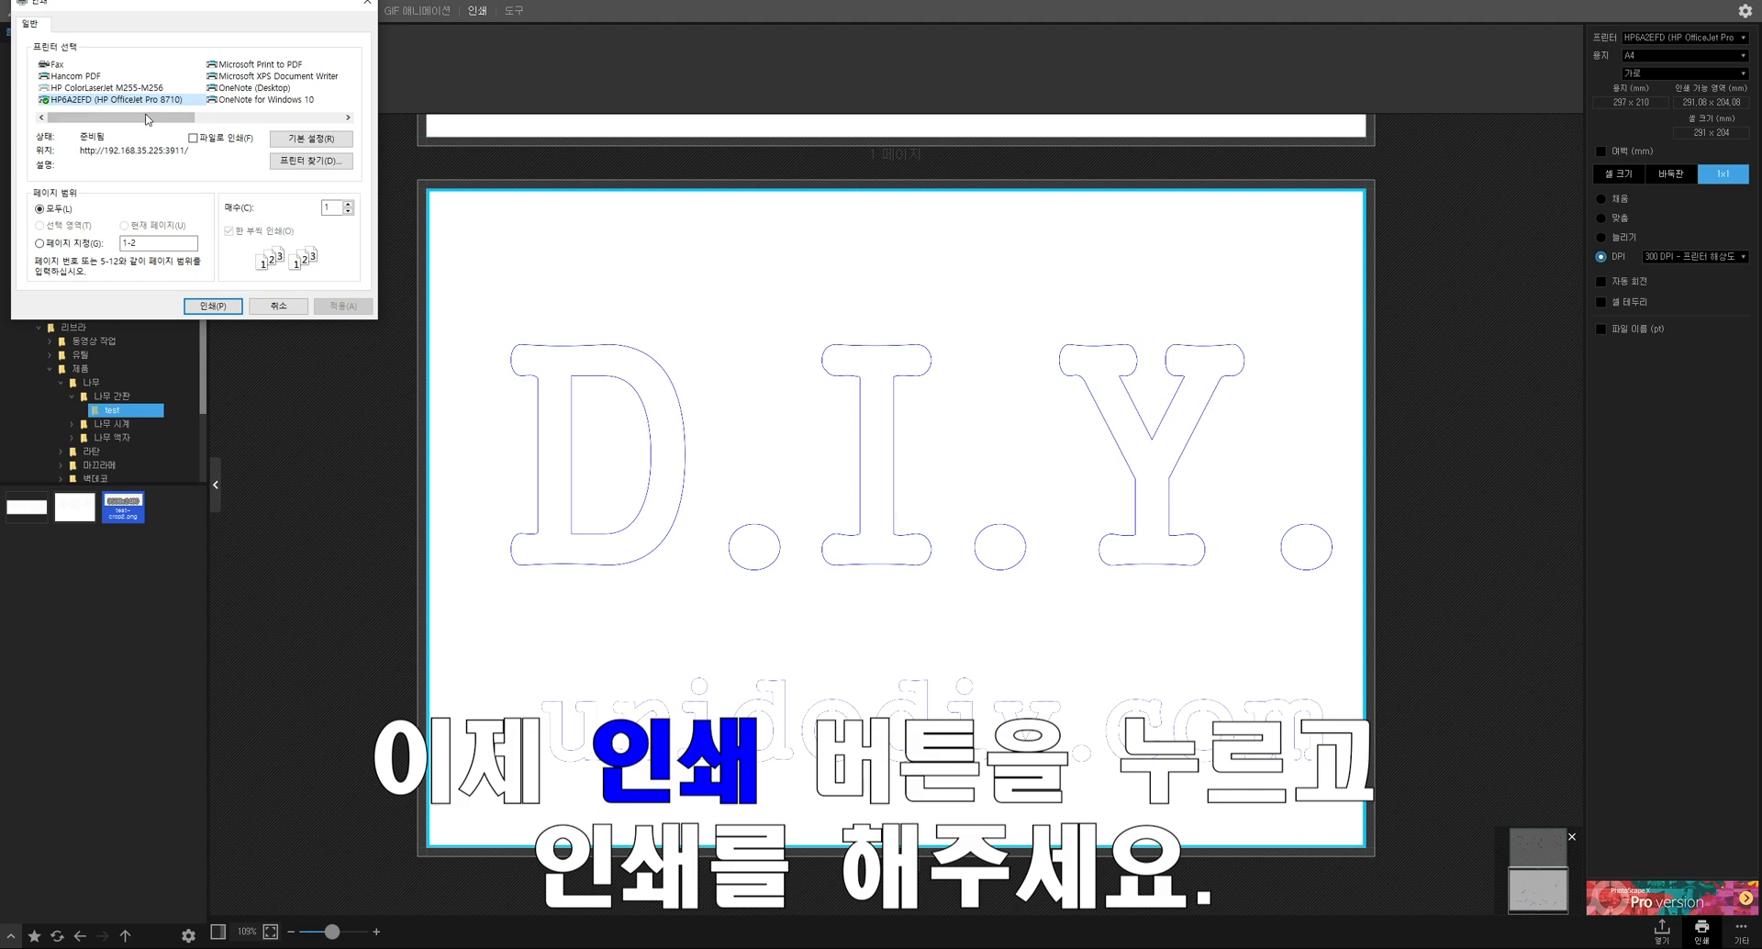
{"action": "left_click", "coordinate": [218, 306]}
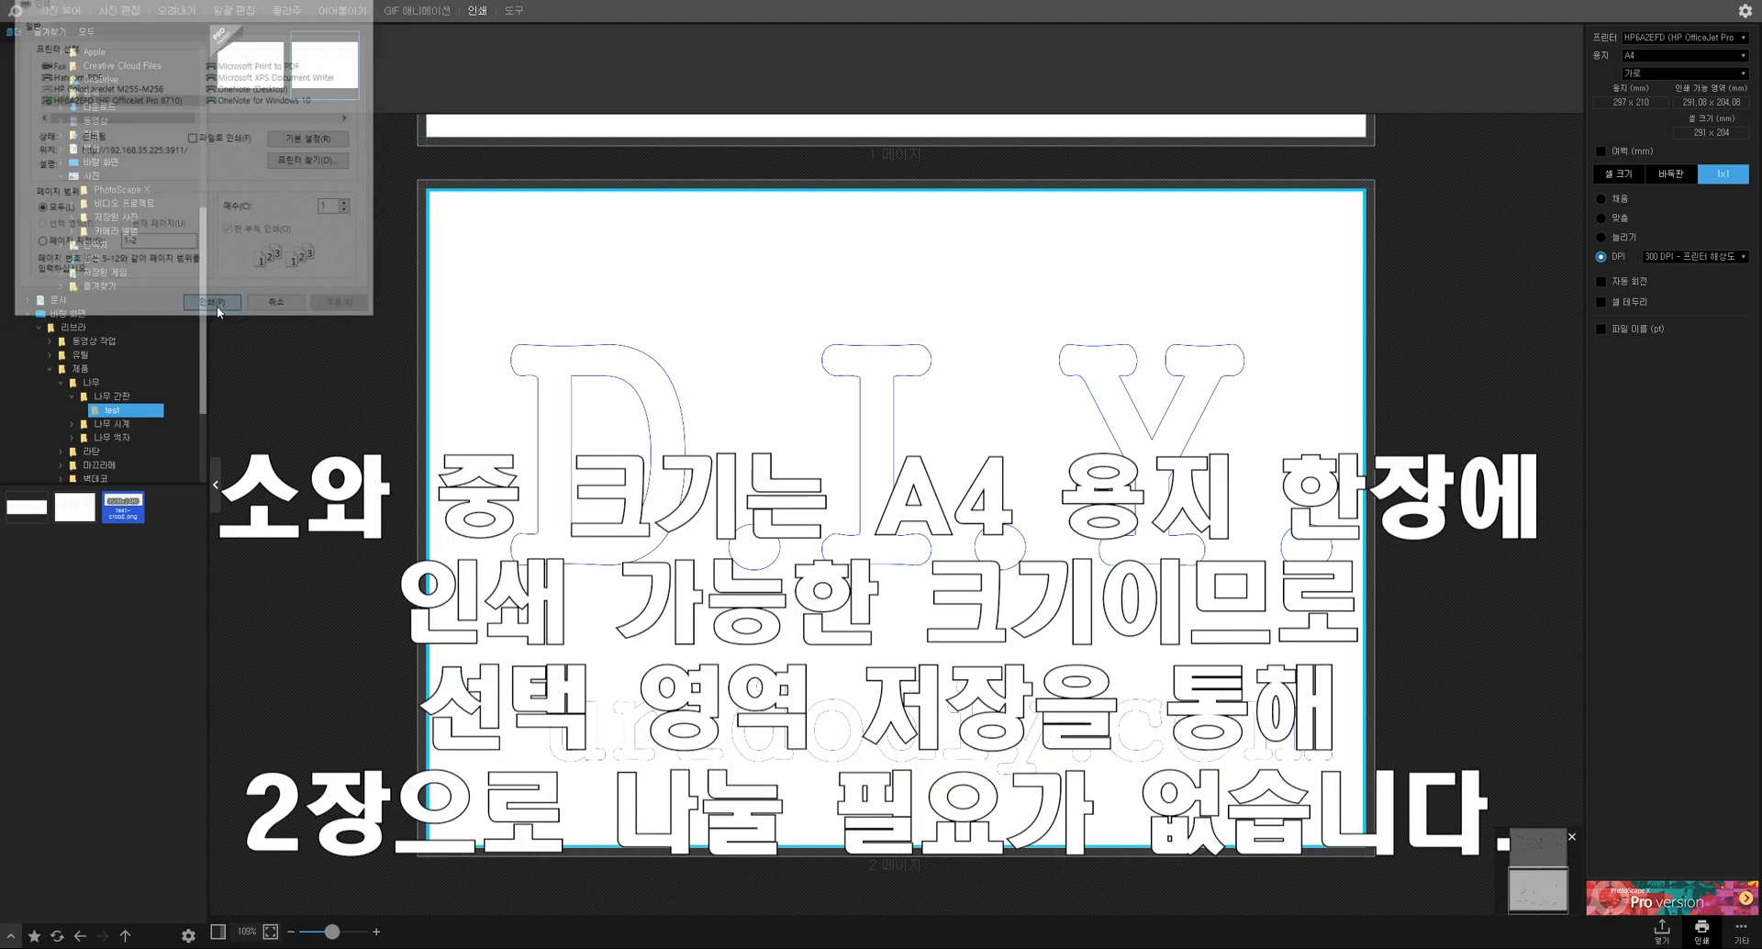